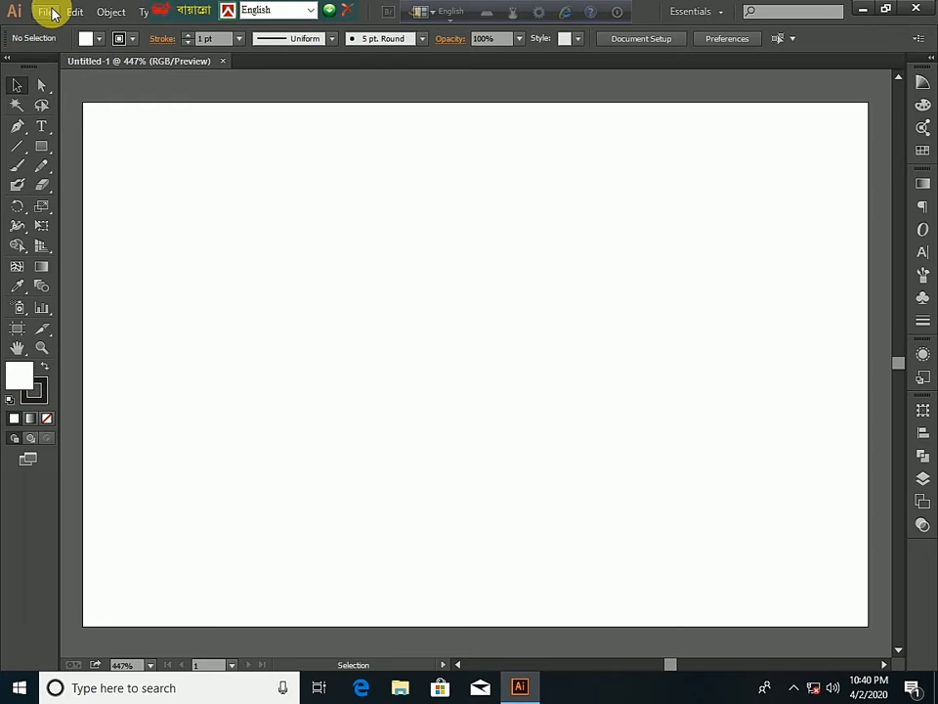
# Draw a rectangle in the upper-left part of the artboard and fill it with red
pyautogui.click(42, 147)
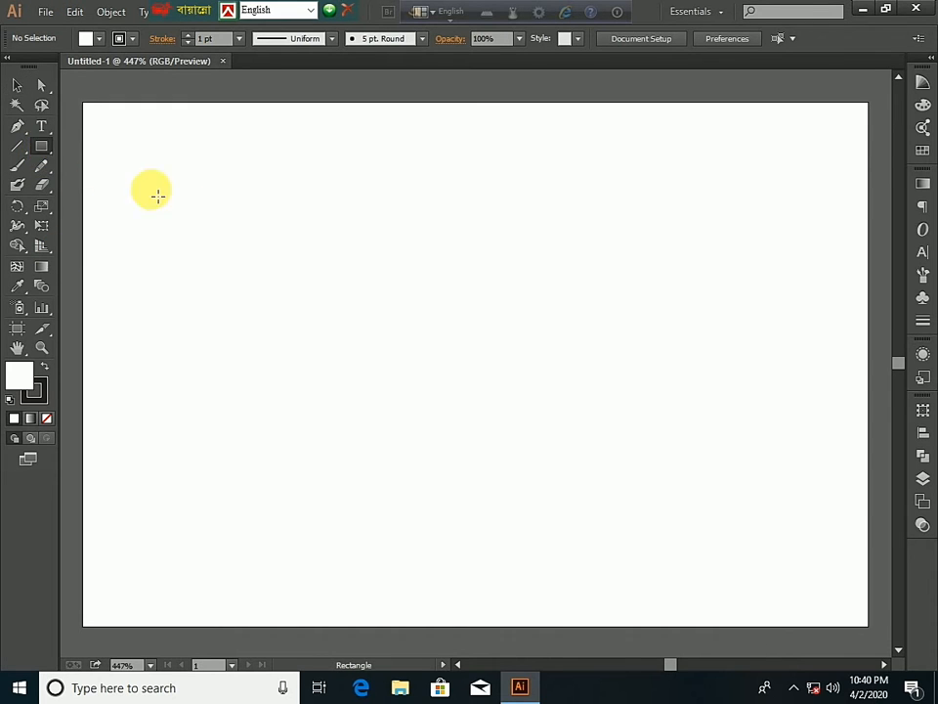
pyautogui.moveTo(187, 172); pyautogui.dragTo(505, 368)
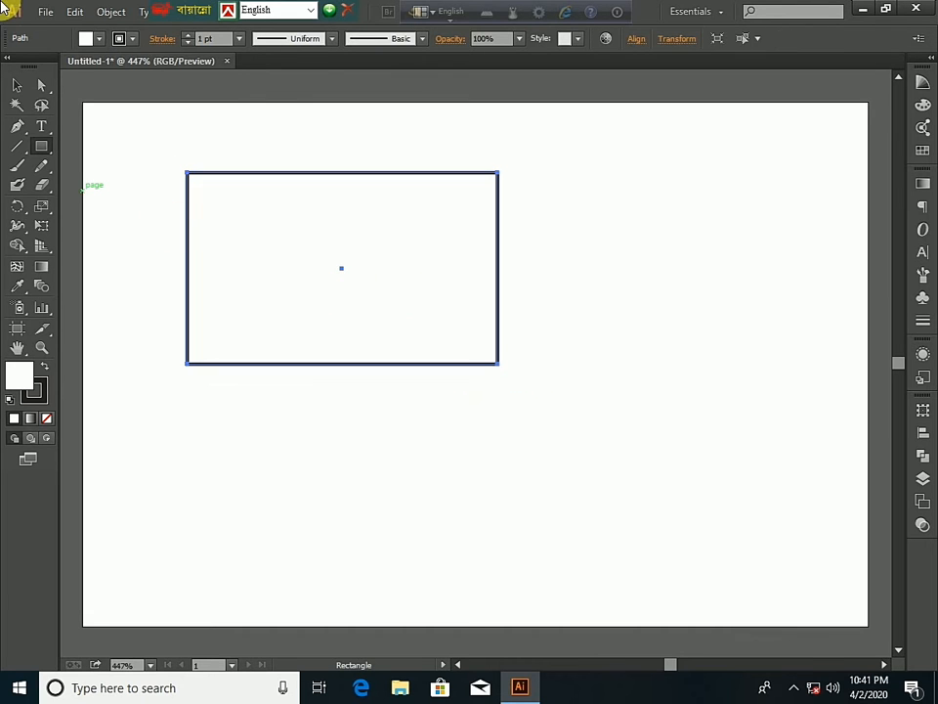
pyautogui.click(98, 39)
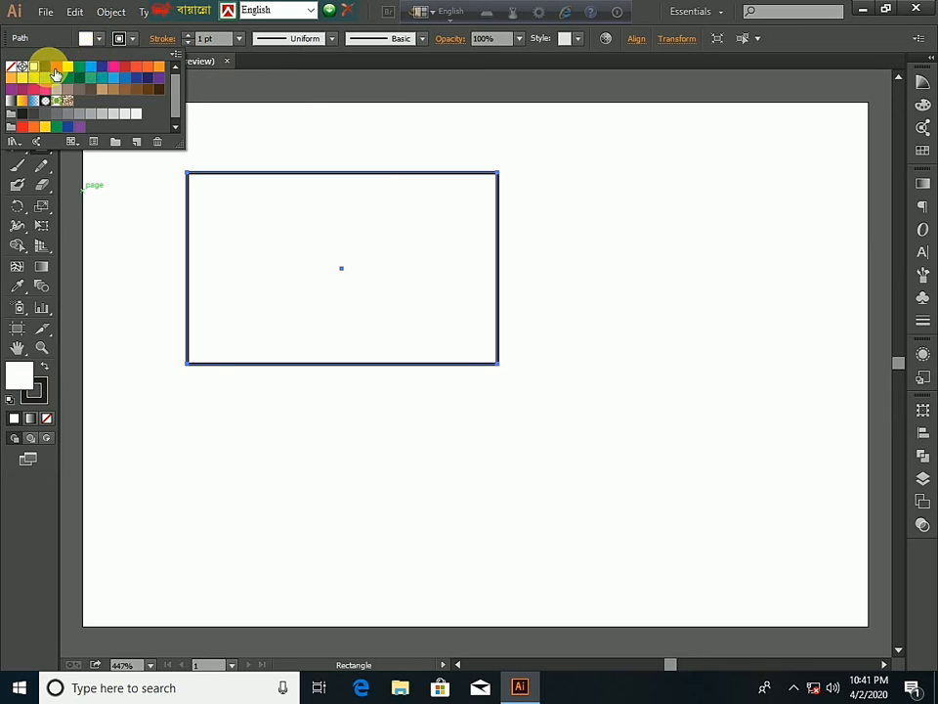
pyautogui.click(57, 67)
pyautogui.click(99, 38)
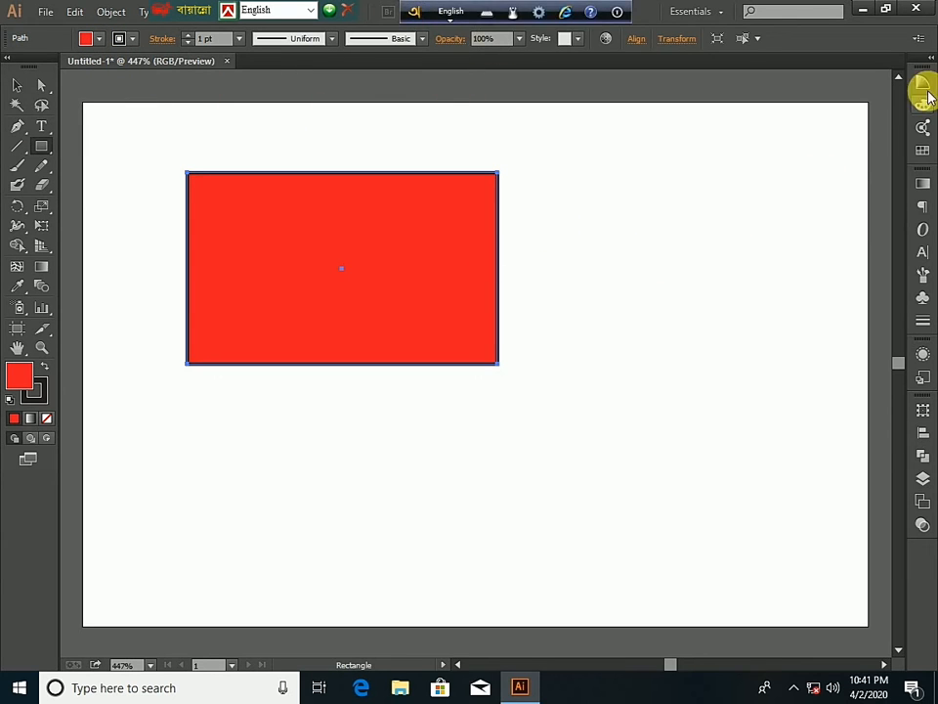
# Create a new 3 in by 2 in landscape document in RGB at 300 ppi and return to the Untitled-1 document
pyautogui.click(45, 12)
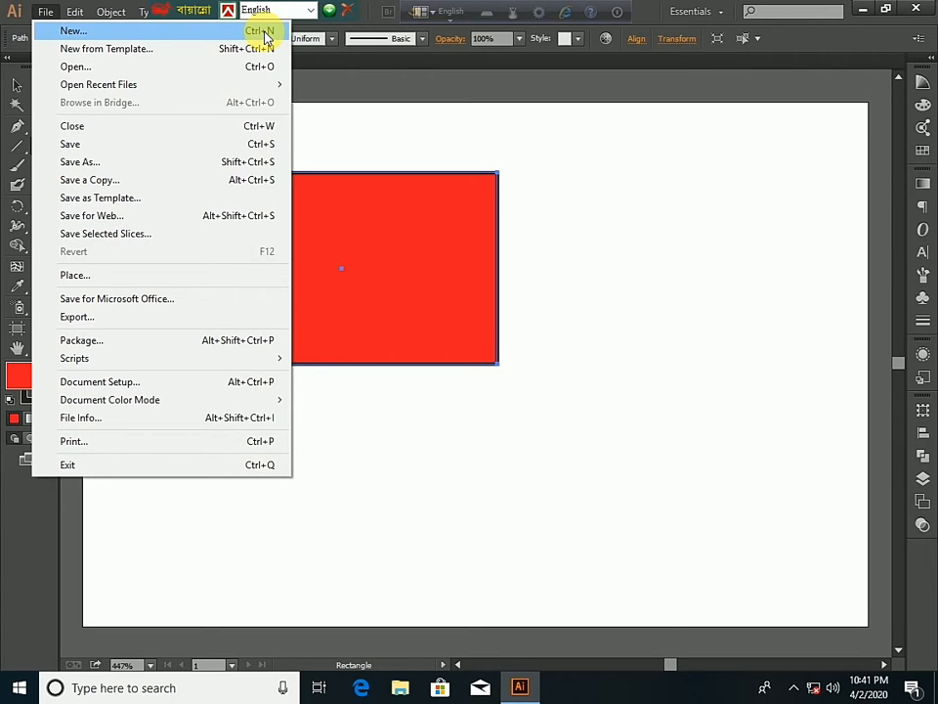
pyautogui.click(135, 34)
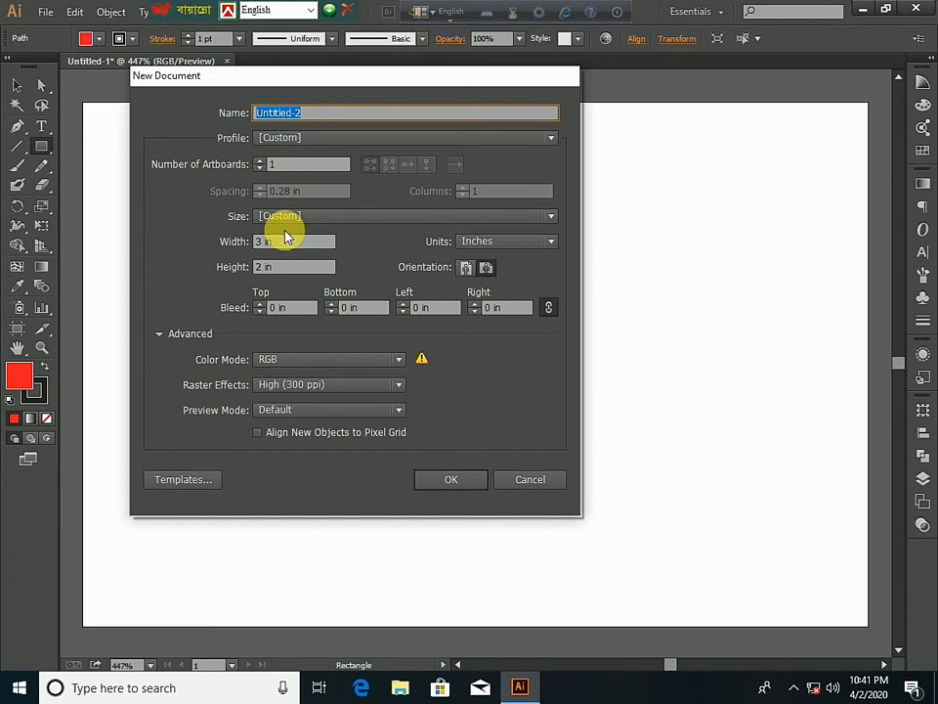
pyautogui.click(550, 219)
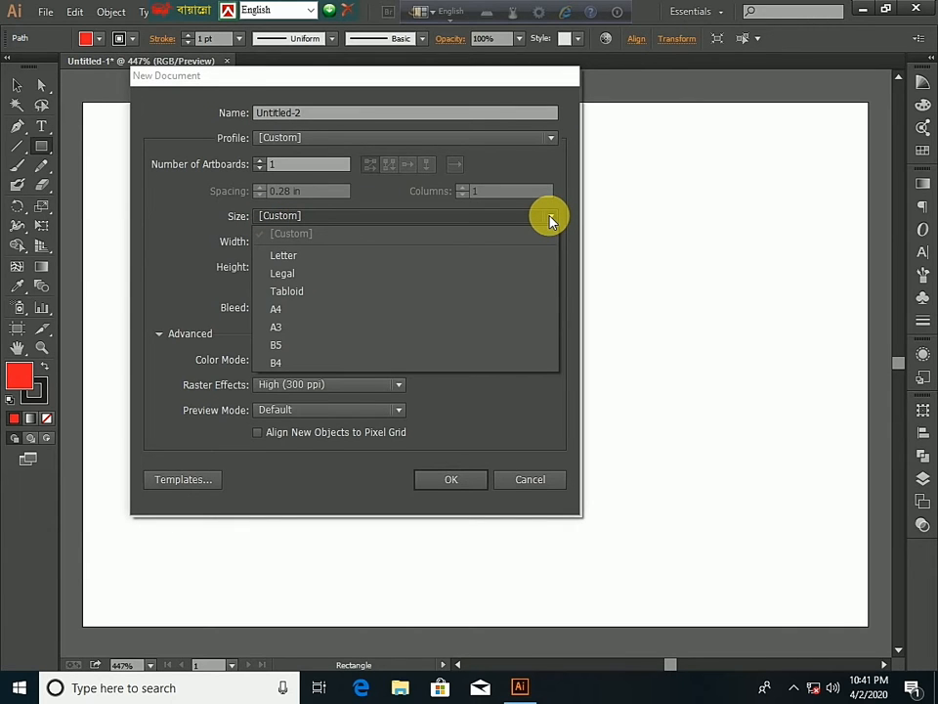
pyautogui.click(551, 219)
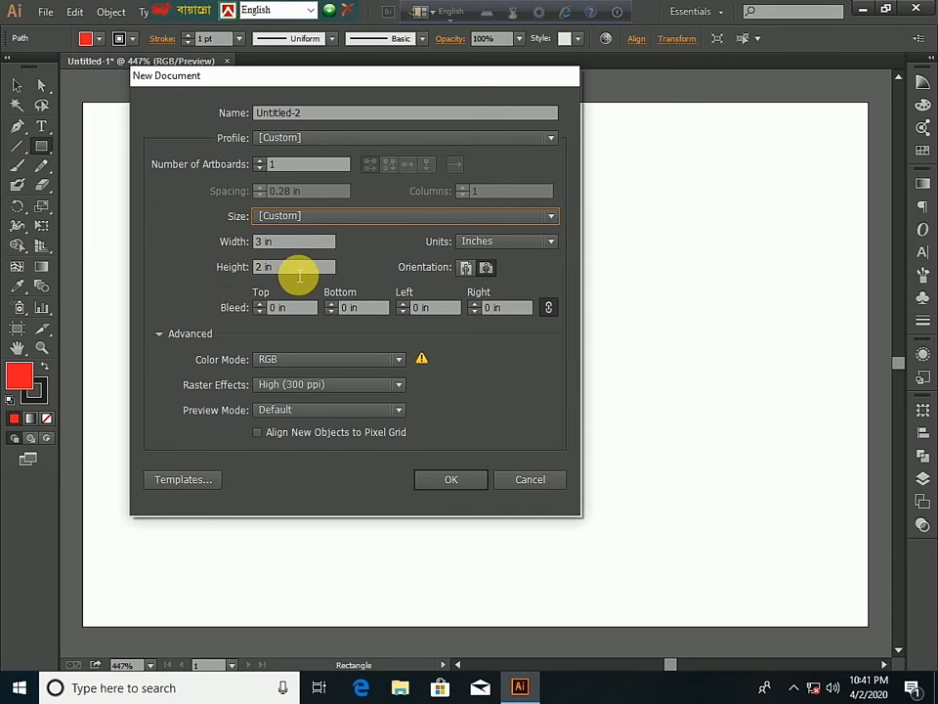
pyautogui.click(467, 270)
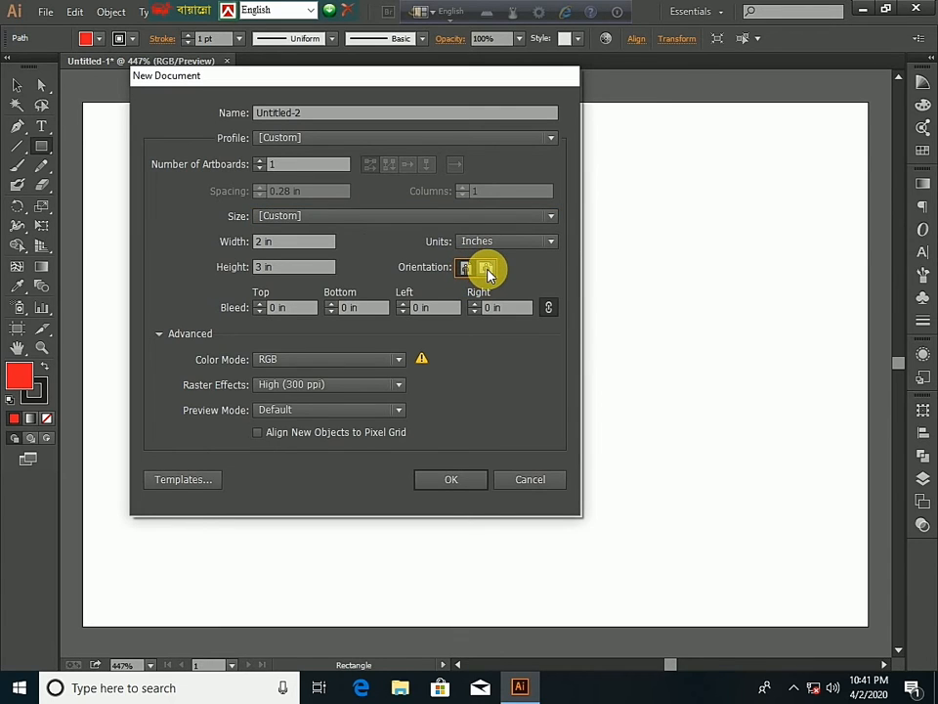
pyautogui.click(486, 270)
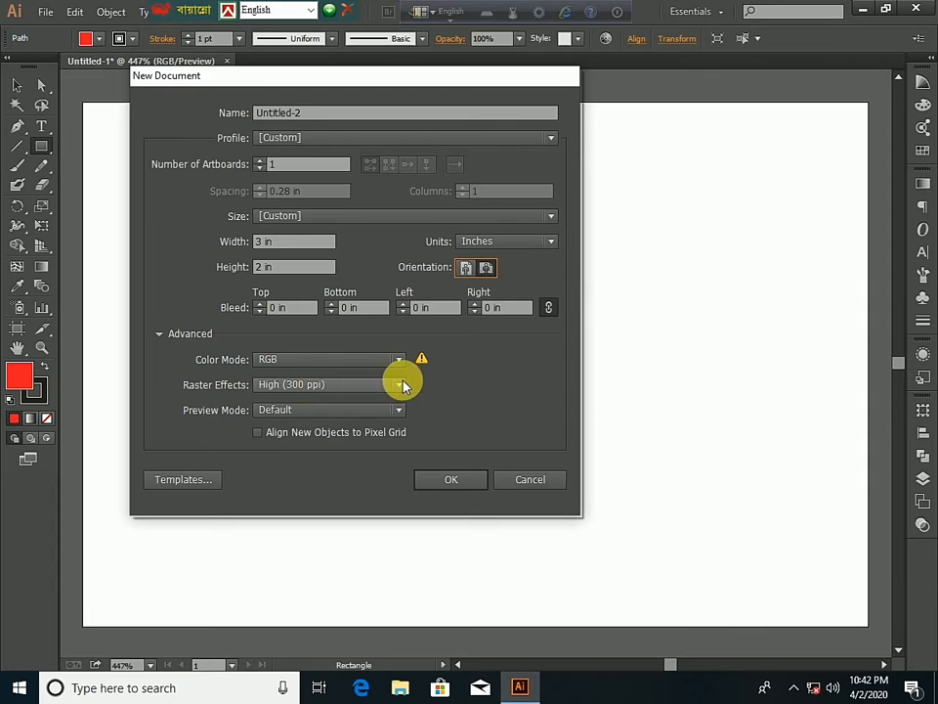
pyautogui.click(478, 486)
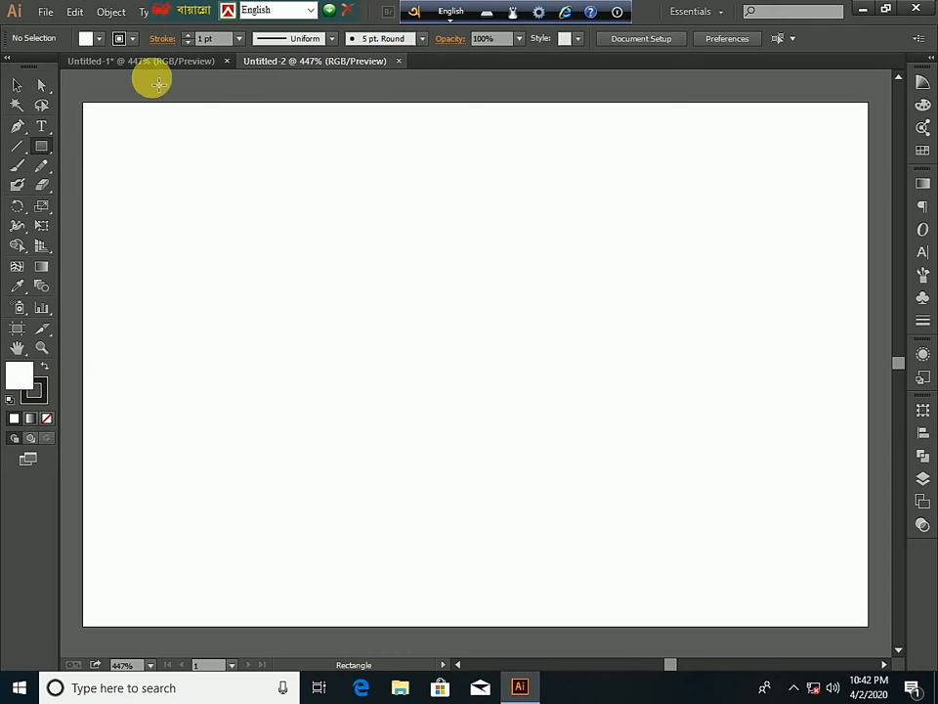
pyautogui.click(125, 60)
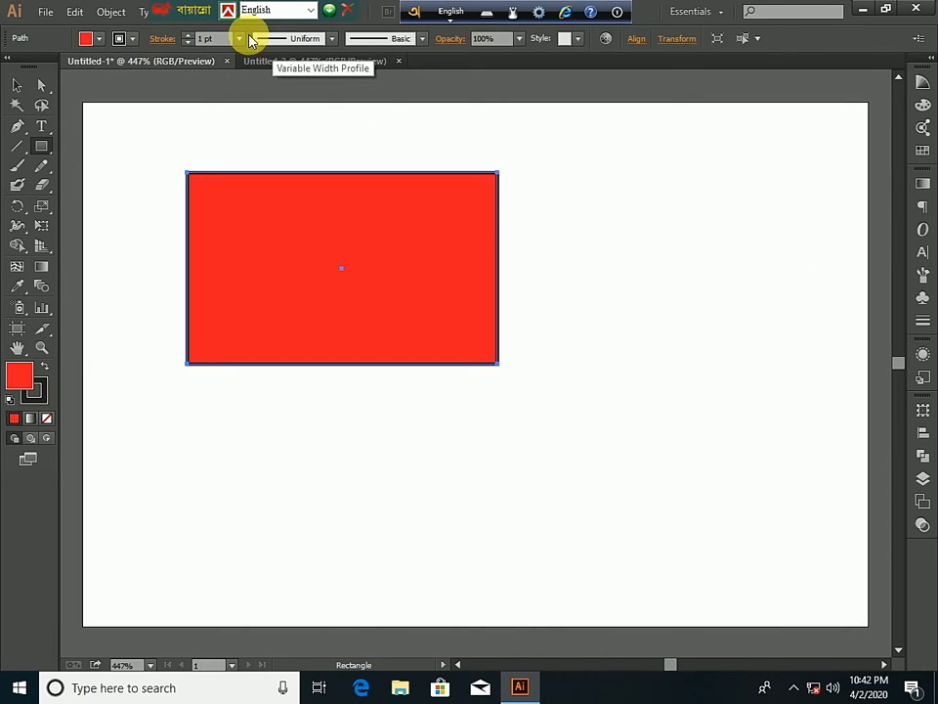
pyautogui.click(42, 12)
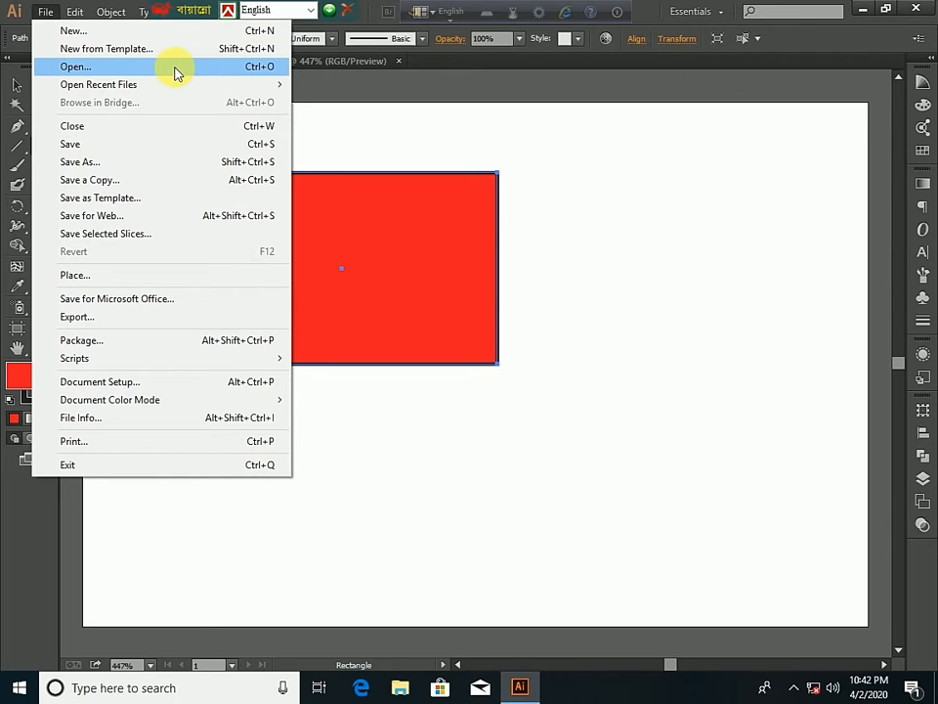
pyautogui.click(74, 67)
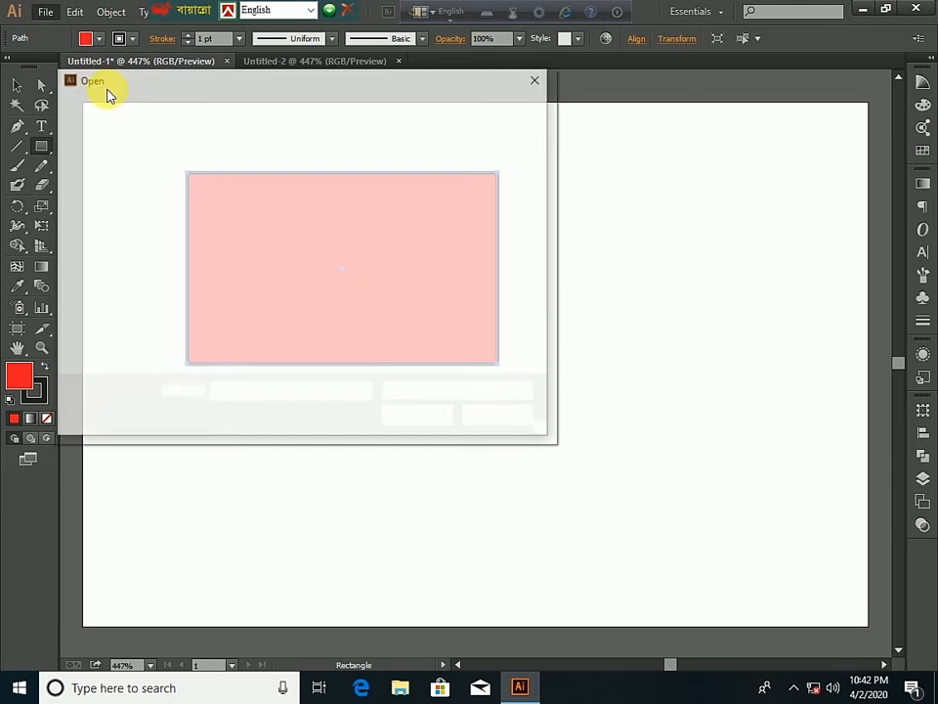
pyautogui.click(538, 78)
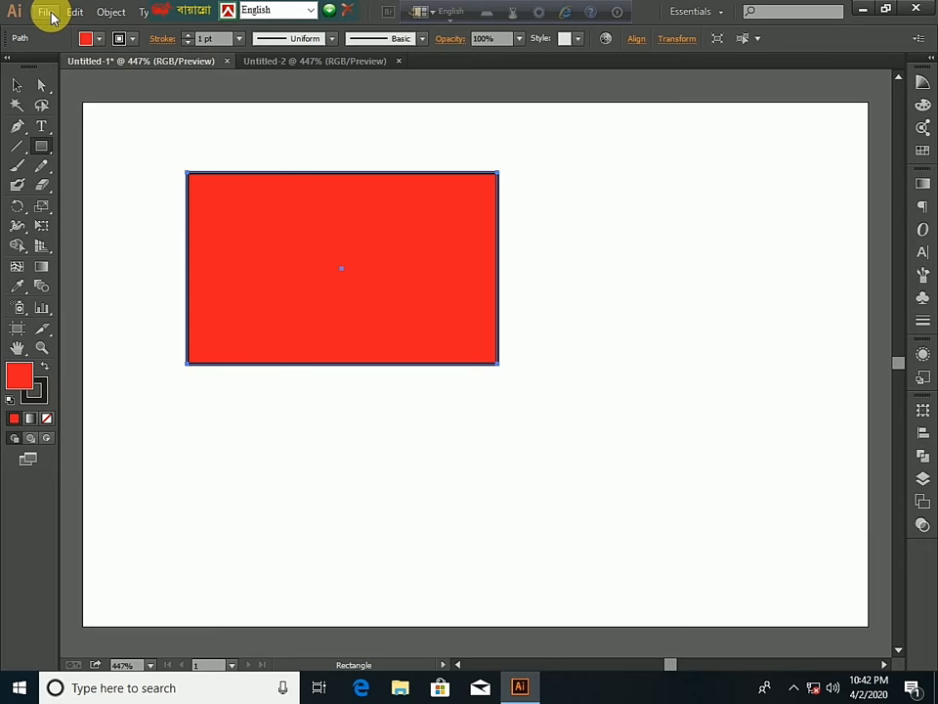
# Start opening a file and look through the Desktop folder and the available folders and drives
pyautogui.click(52, 18)
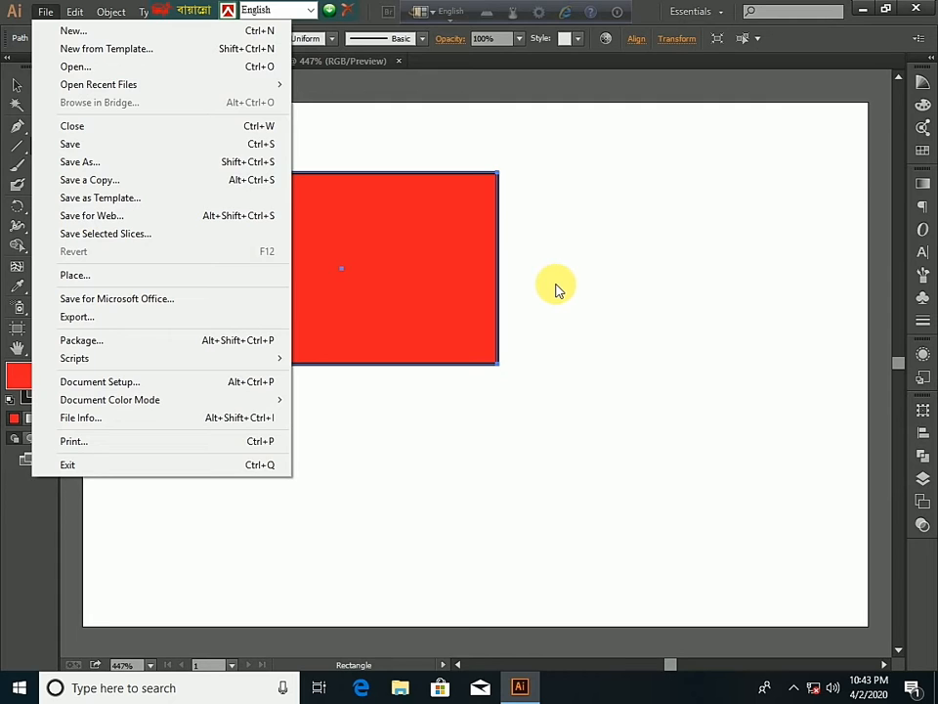
pyautogui.click(108, 69)
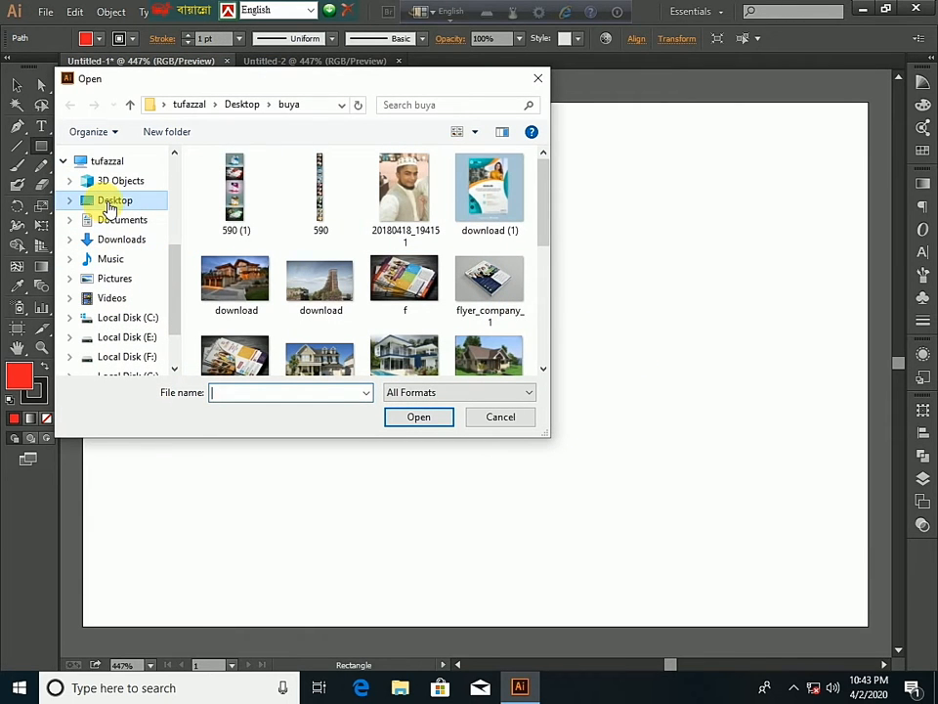
pyautogui.click(110, 203)
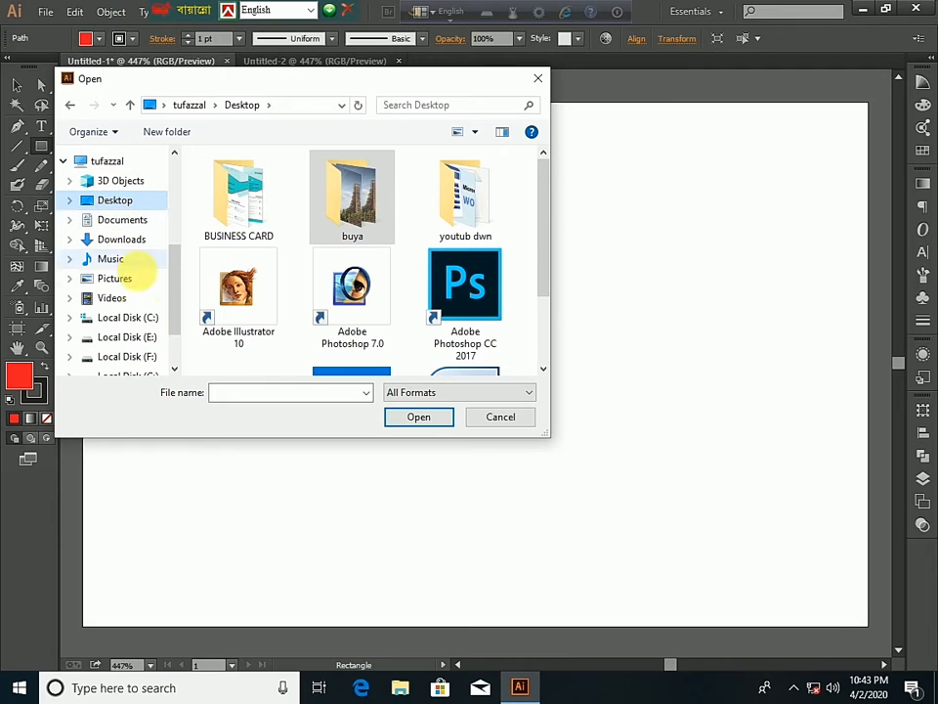
pyautogui.scroll(-1, 123, 283)
pyautogui.scroll(4, 141, 311)
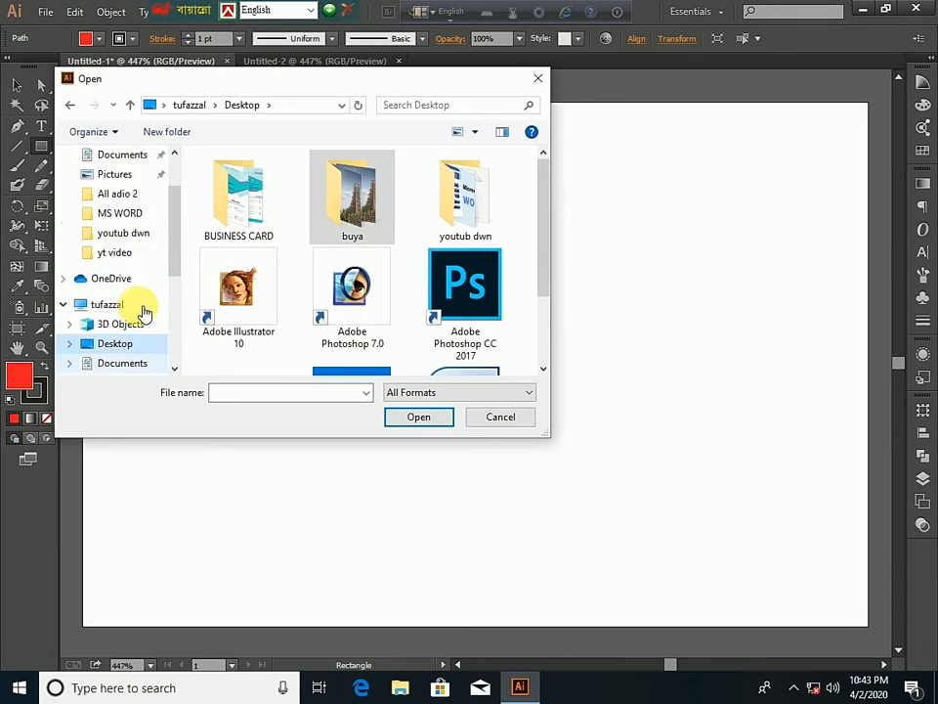
pyautogui.scroll(1, 142, 301)
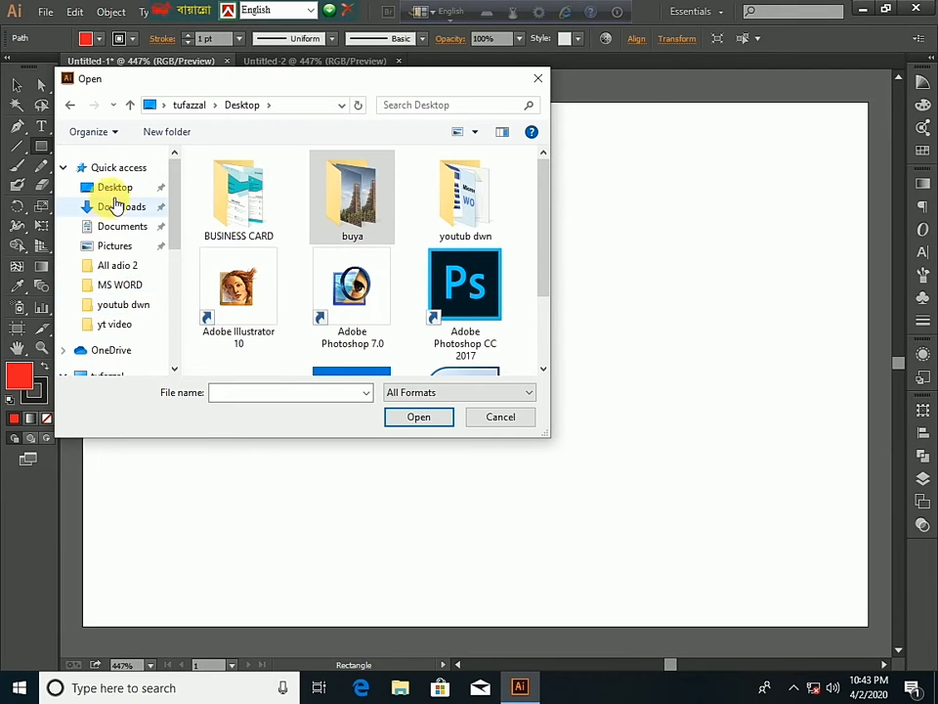
pyautogui.scroll(-1, 142, 253)
pyautogui.scroll(1, 146, 256)
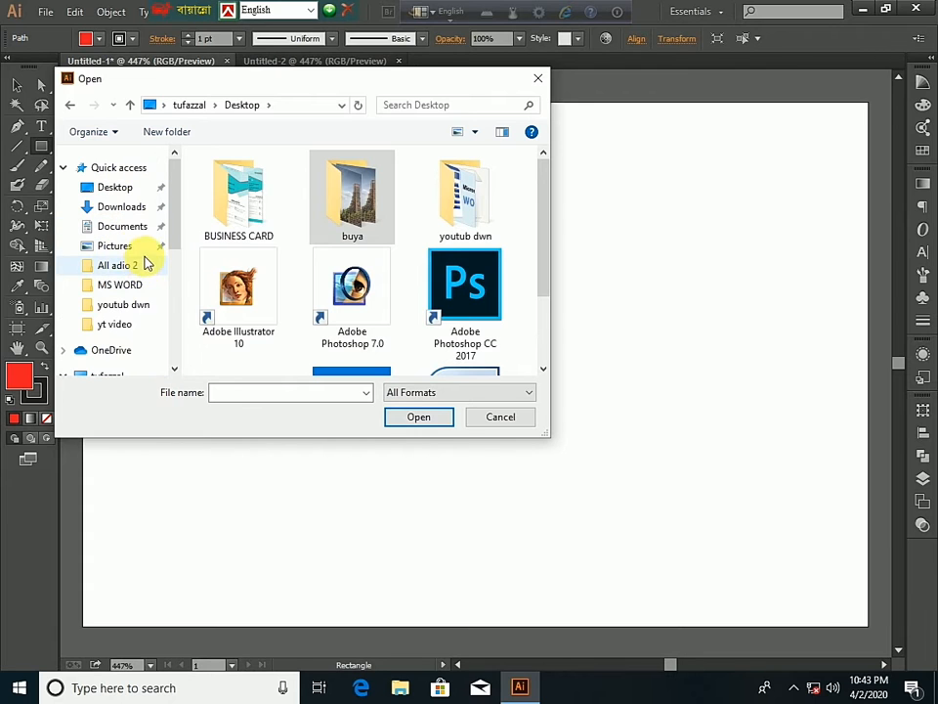
pyautogui.scroll(-2, 138, 245)
pyautogui.scroll(-5, 138, 247)
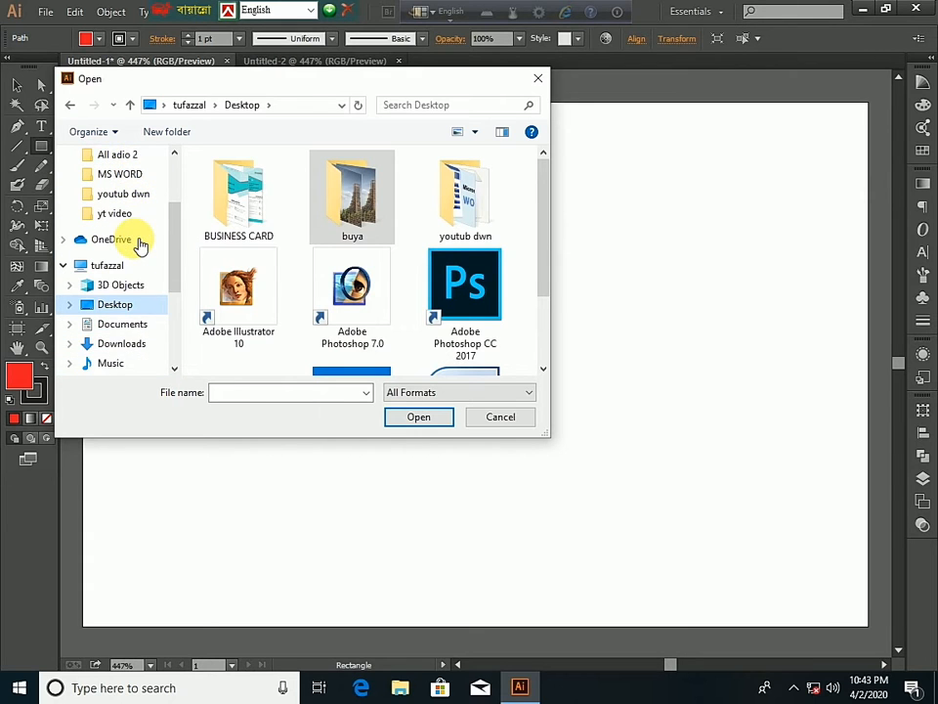
pyautogui.scroll(1, 137, 273)
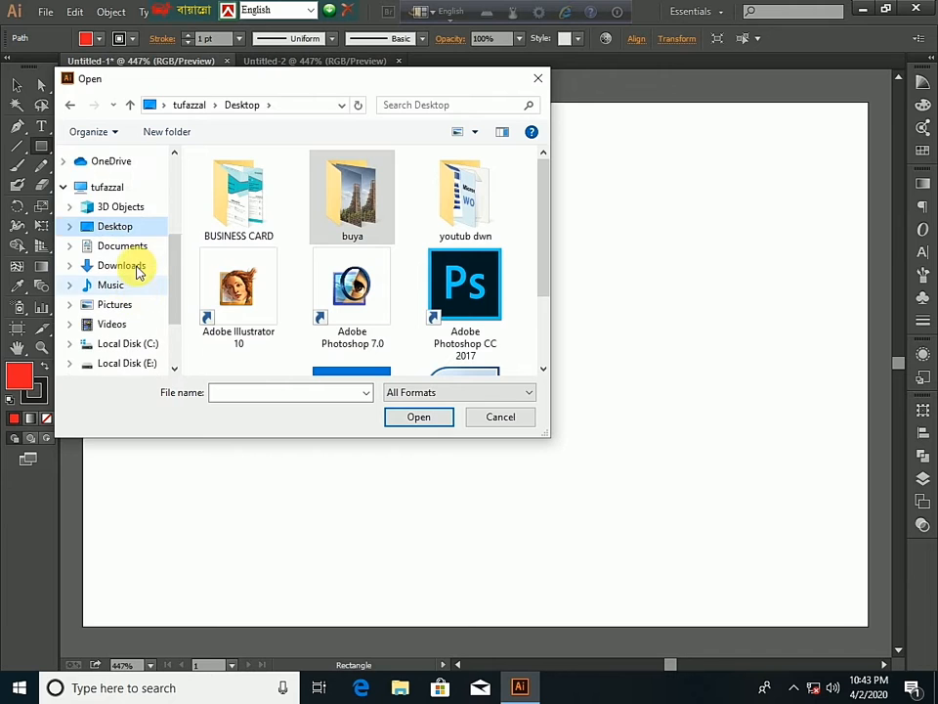
pyautogui.scroll(-2, 136, 273)
# Browse Local Disk (E:) through New folder to the thumbneil folder and go back to the Desktop
pyautogui.click(150, 313)
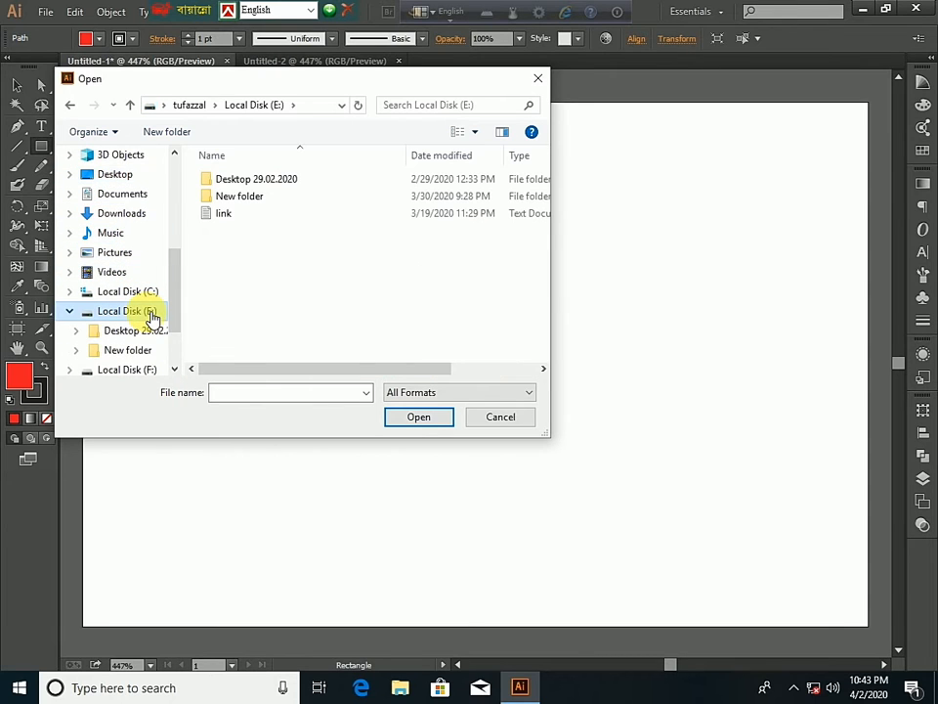
pyautogui.doubleClick(236, 196)
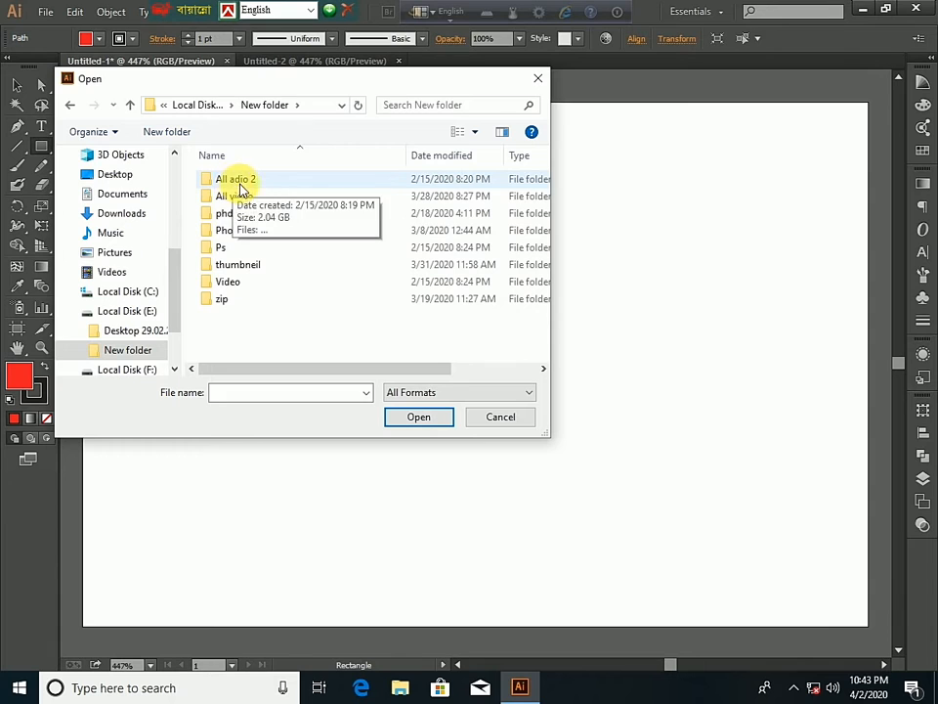
pyautogui.doubleClick(235, 266)
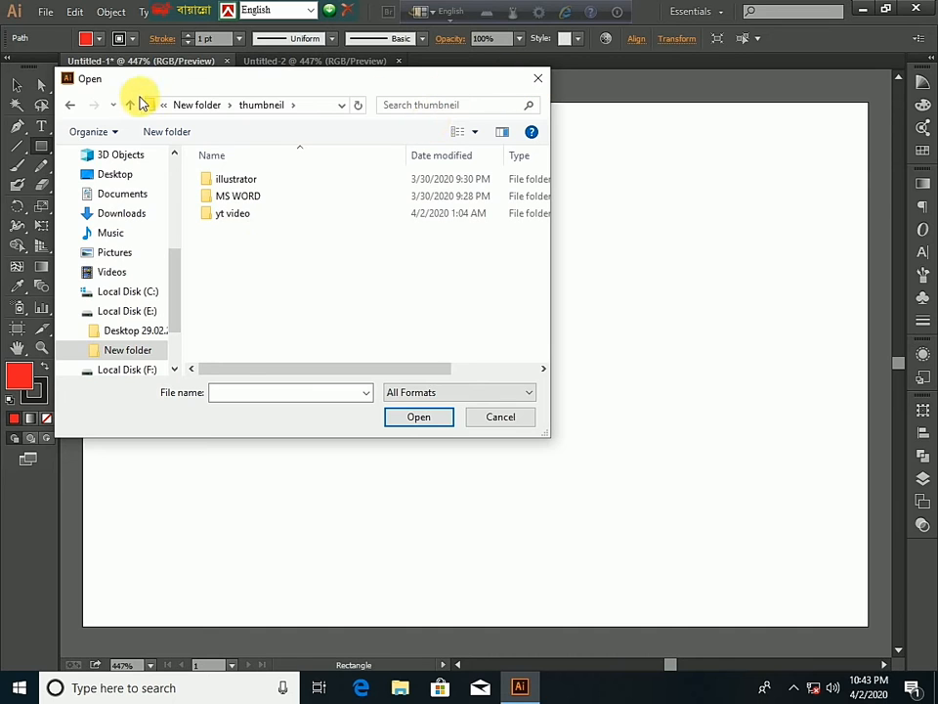
pyautogui.click(73, 106)
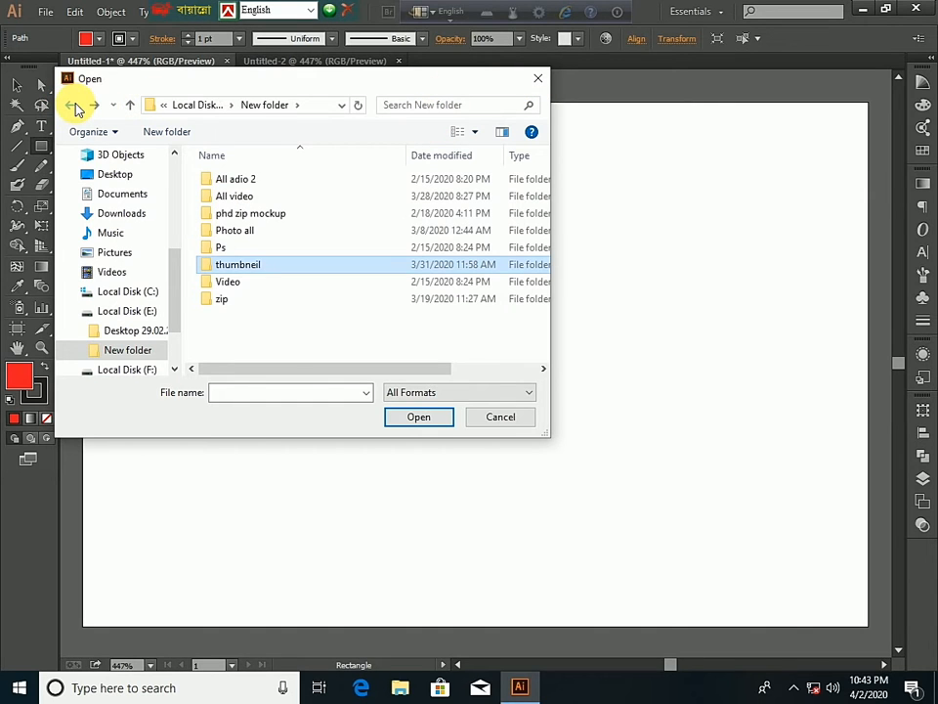
pyautogui.click(73, 105)
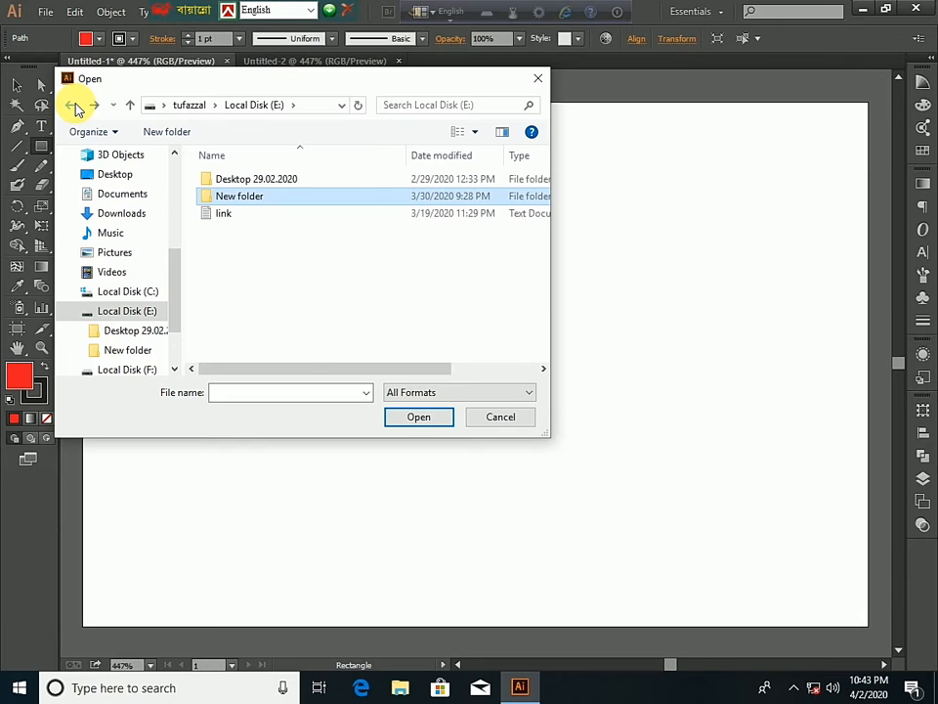
pyautogui.click(73, 106)
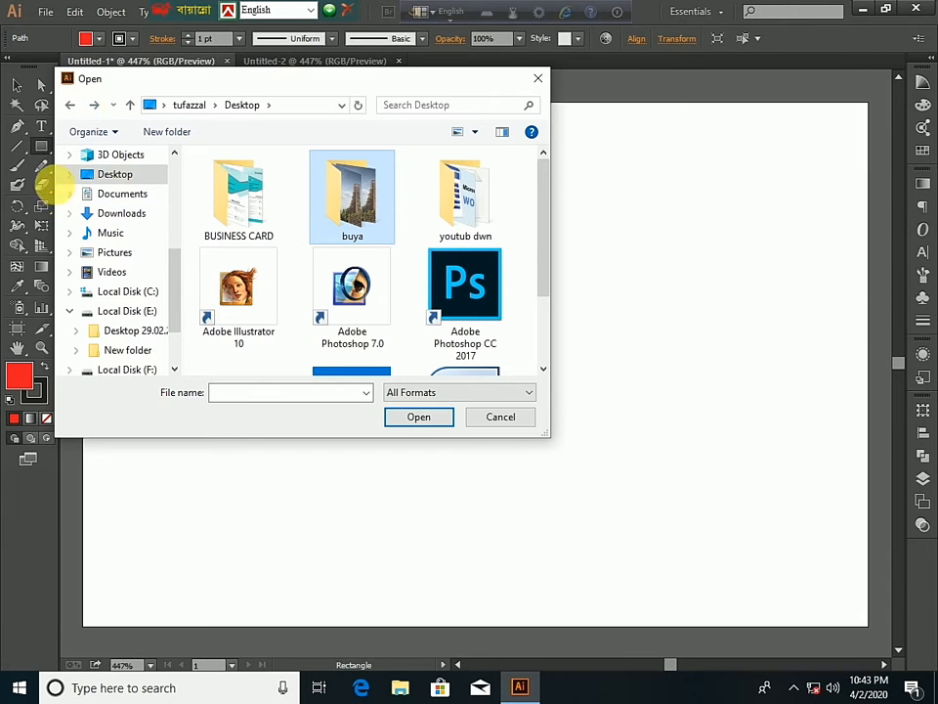
# Open the image 20180418_194151 from the buya folder on the Desktop and select it on the artboard
pyautogui.click(130, 182)
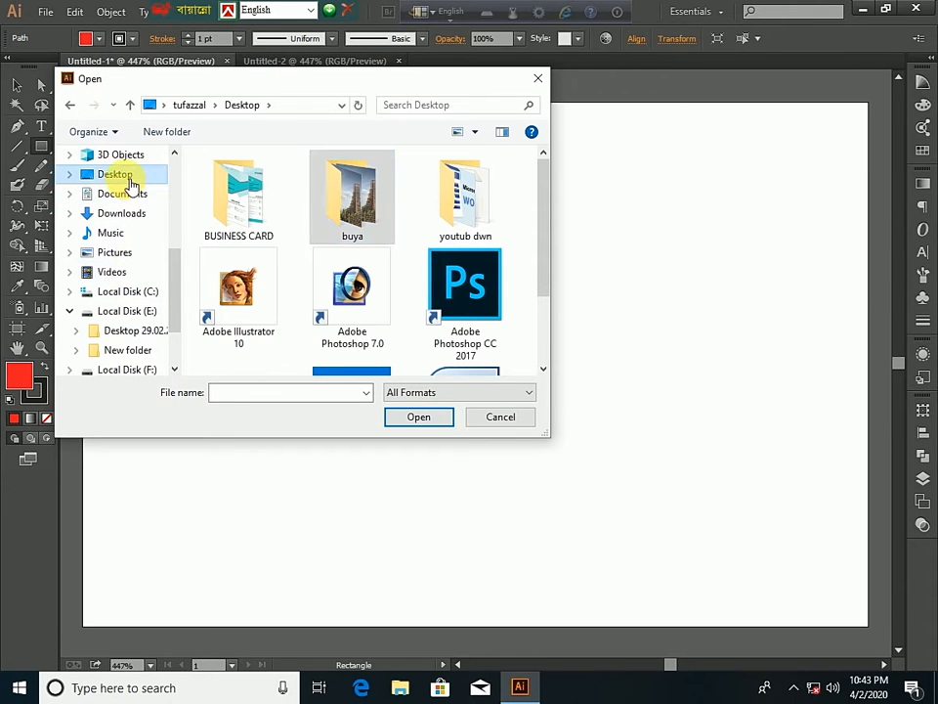
pyautogui.doubleClick(117, 176)
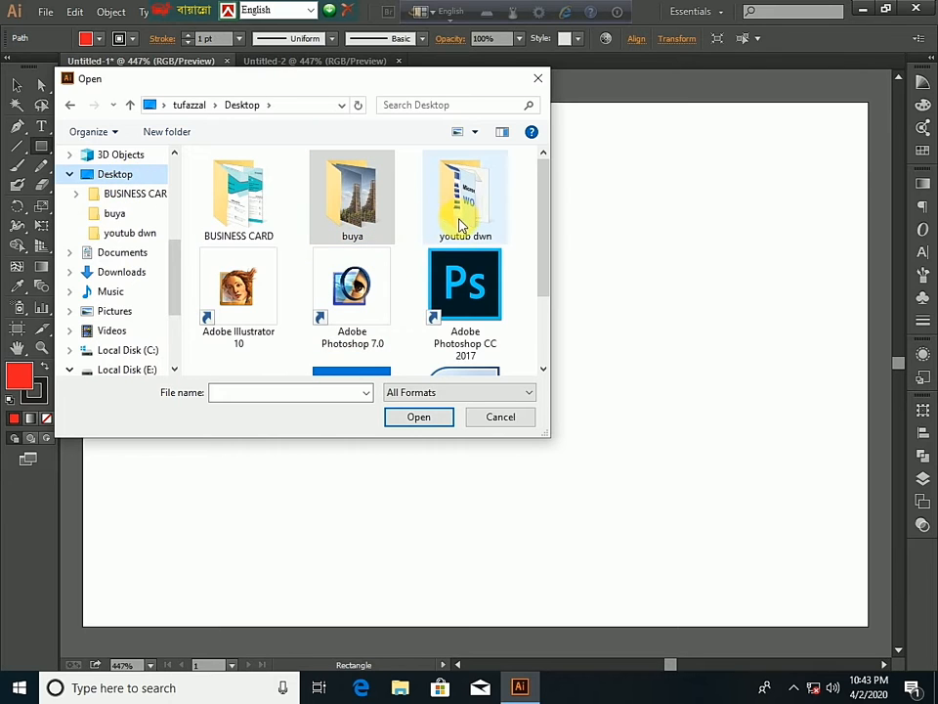
pyautogui.doubleClick(377, 203)
pyautogui.click(409, 209)
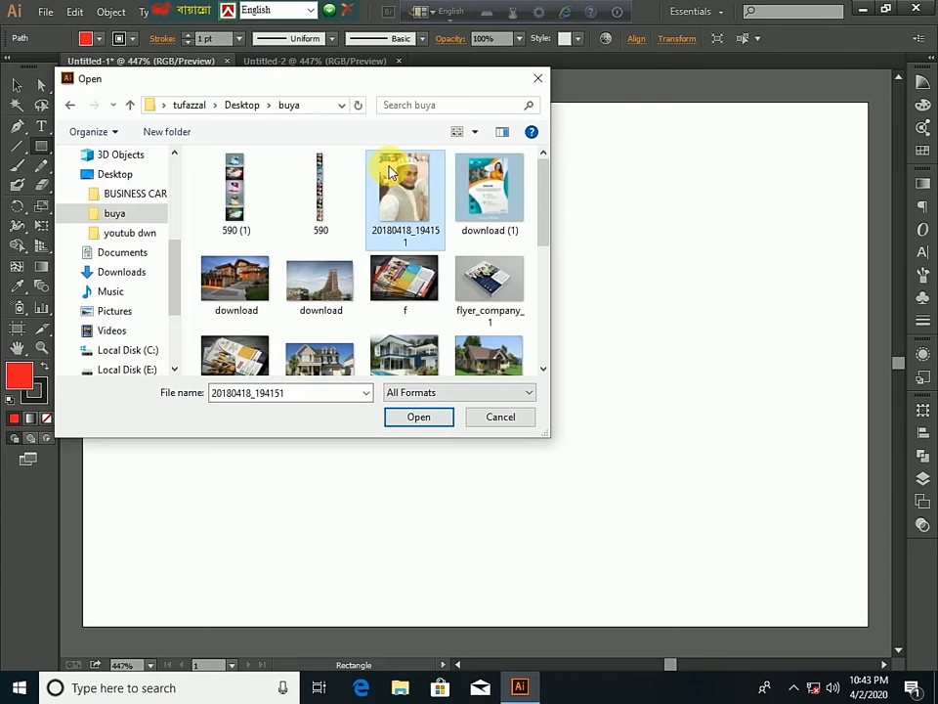
pyautogui.click(426, 419)
pyautogui.moveTo(457, 392); pyautogui.dragTo(534, 325)
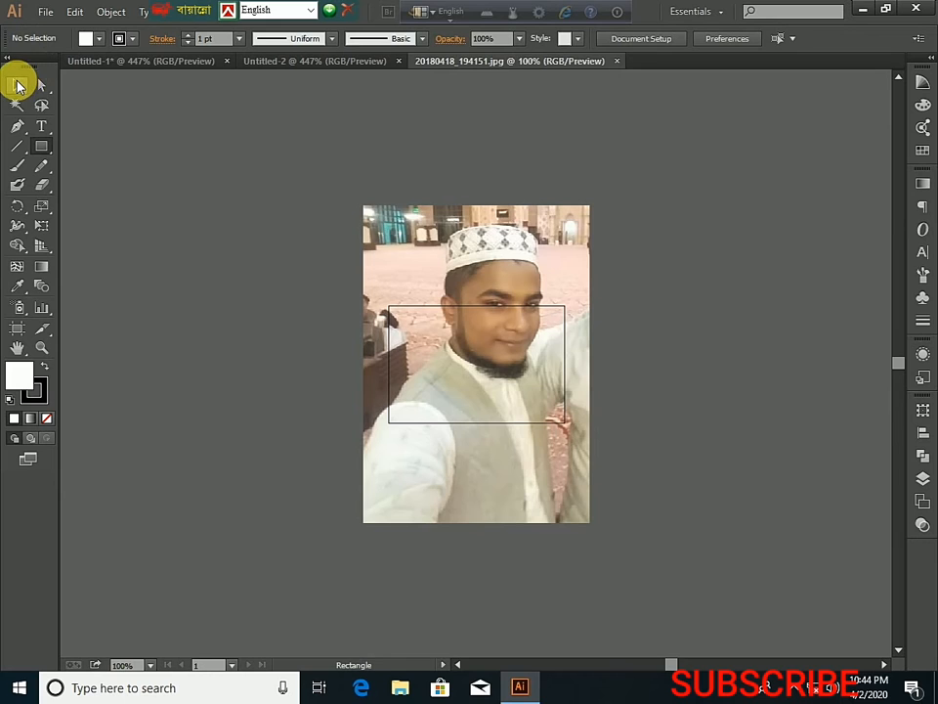
pyautogui.click(17, 86)
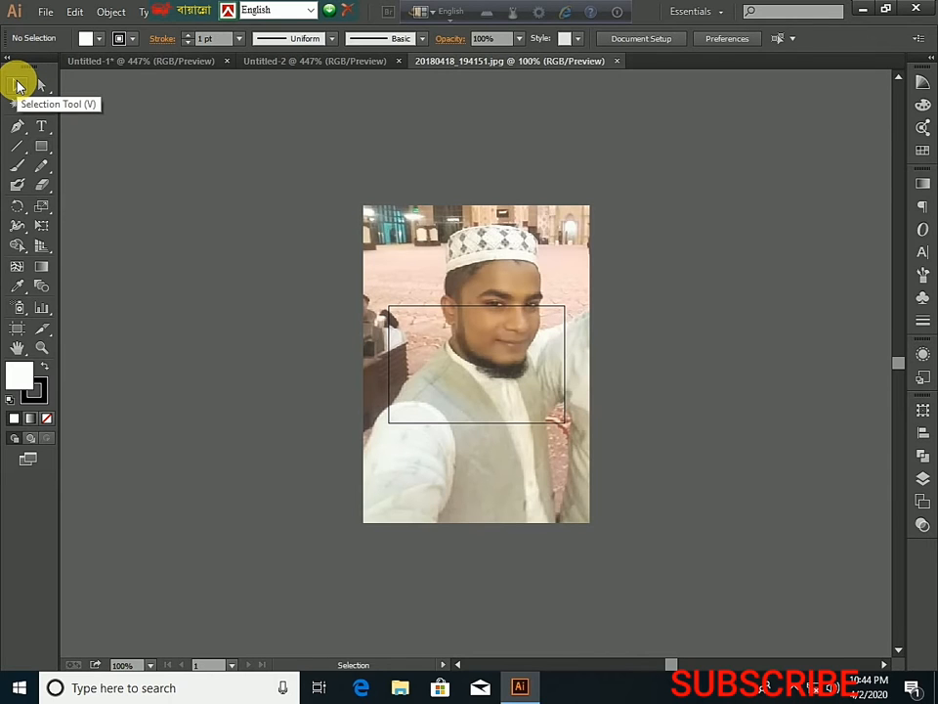
pyautogui.click(482, 270)
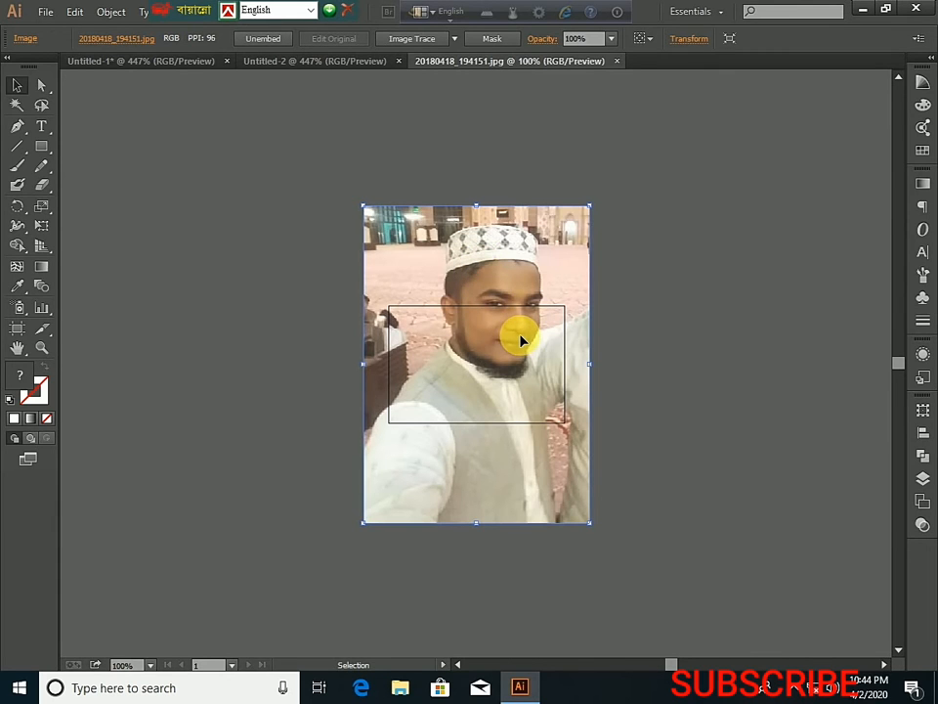
# Bring the image 20180418_194151 into the Untitled-1 document and scale it down proportionally to about half its size
pyautogui.moveTo(521, 340); pyautogui.dragTo(478, 392)
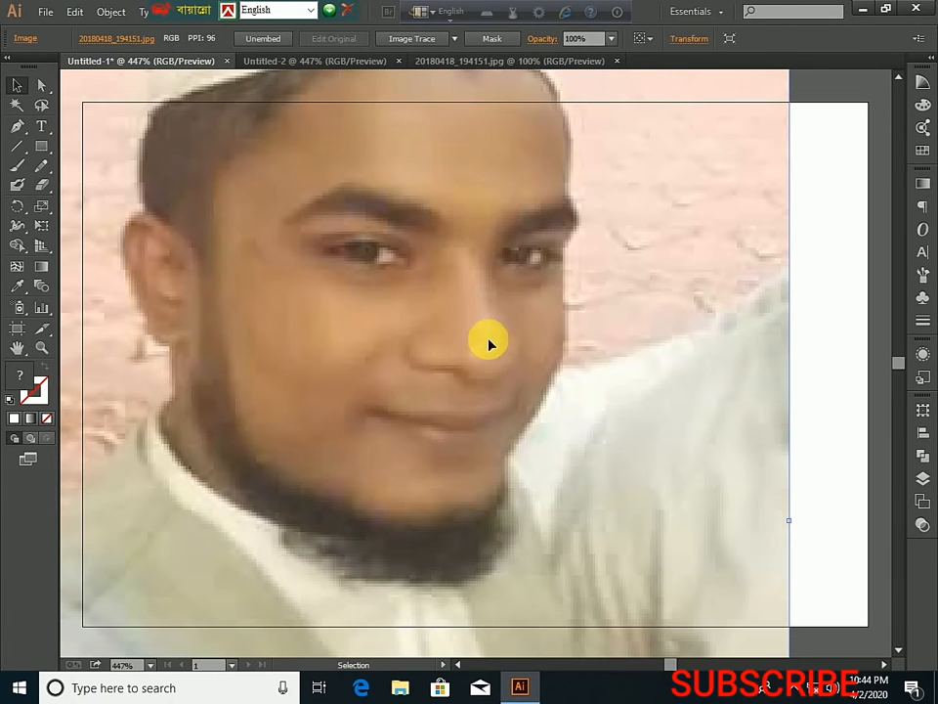
pyautogui.scroll(-2, 623, 290)
pyautogui.scroll(-10, 623, 289)
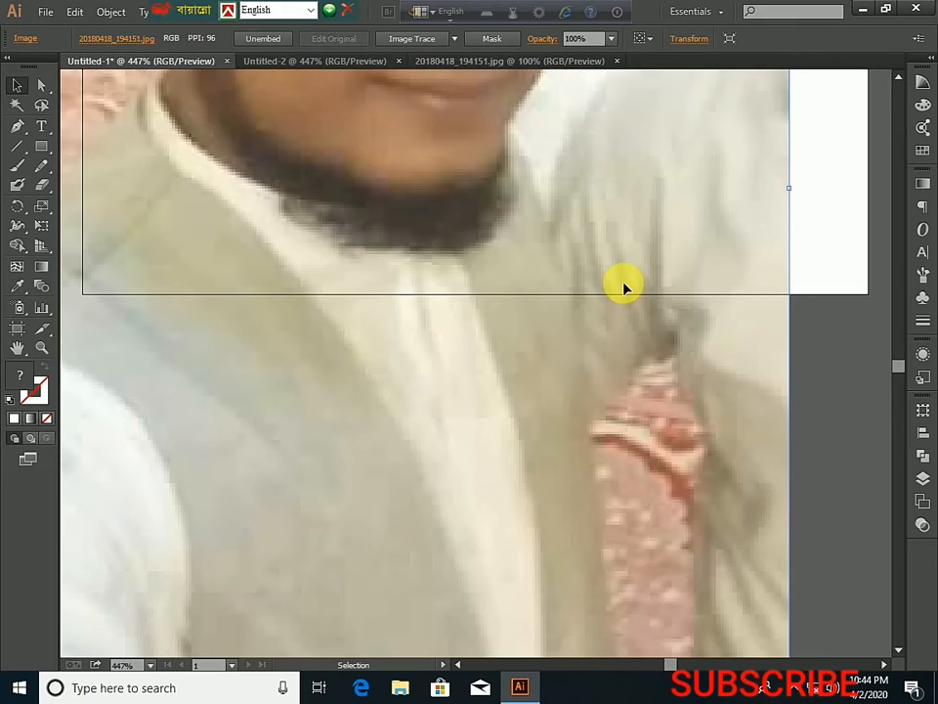
pyautogui.scroll(-2, 626, 286)
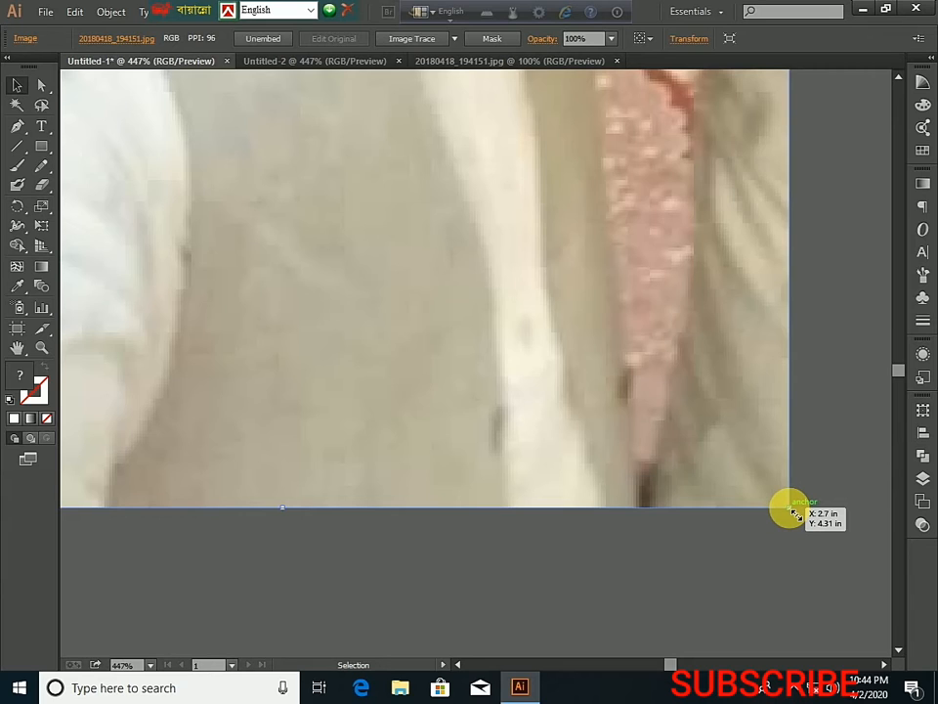
pyautogui.press('shift')
pyautogui.keyDown('shift'); pyautogui.click(785, 508); pyautogui.keyUp('shift')
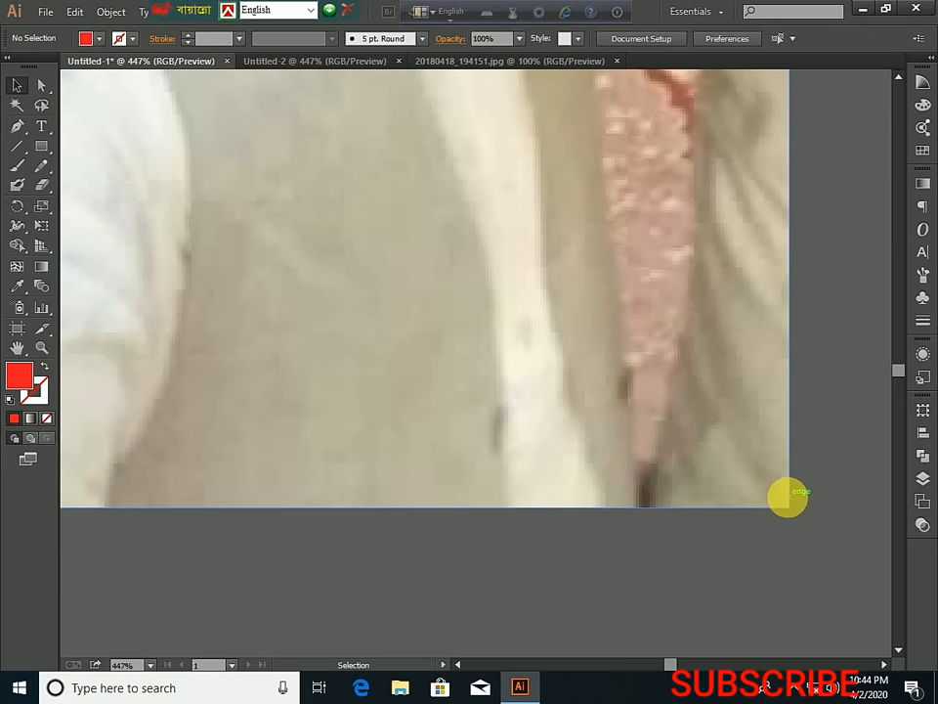
pyautogui.click(785, 500)
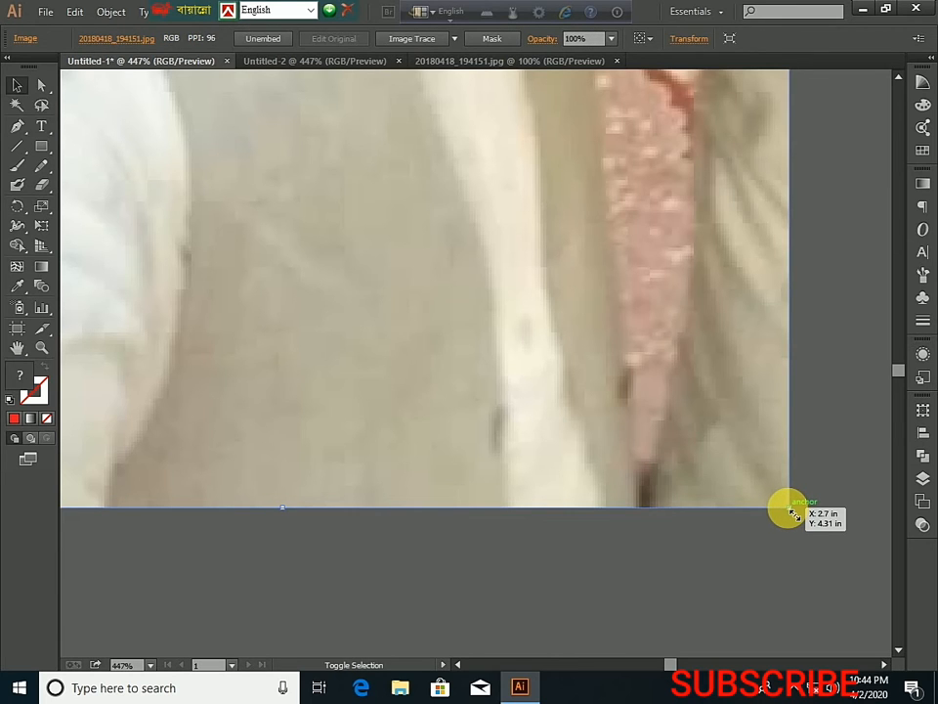
pyautogui.moveTo(792, 513); pyautogui.dragTo(453, 218)
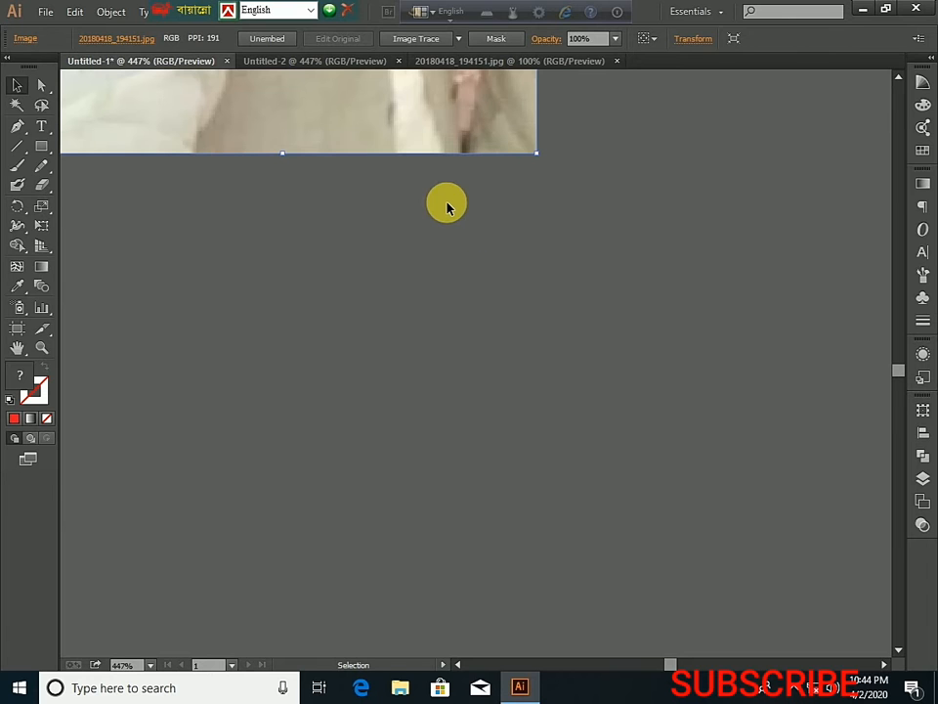
# Scale the image down further in proportion to about 508 PPI and place it over the middle of the red rectangle
pyautogui.press('space')
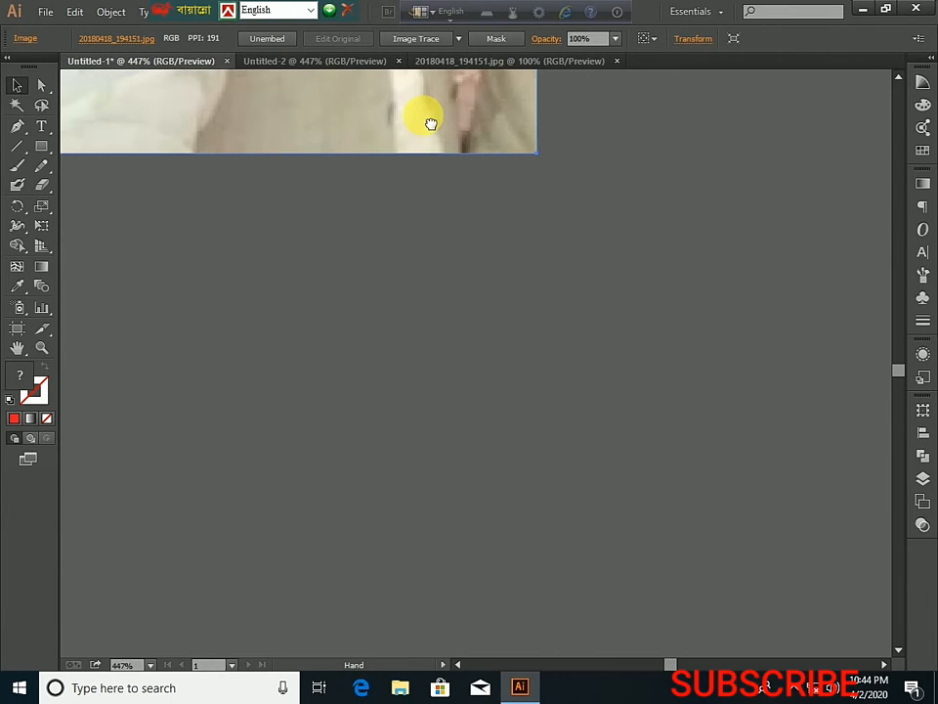
pyautogui.moveTo(431, 124); pyautogui.dragTo(671, 599)
pyautogui.moveTo(576, 237); pyautogui.dragTo(515, 189)
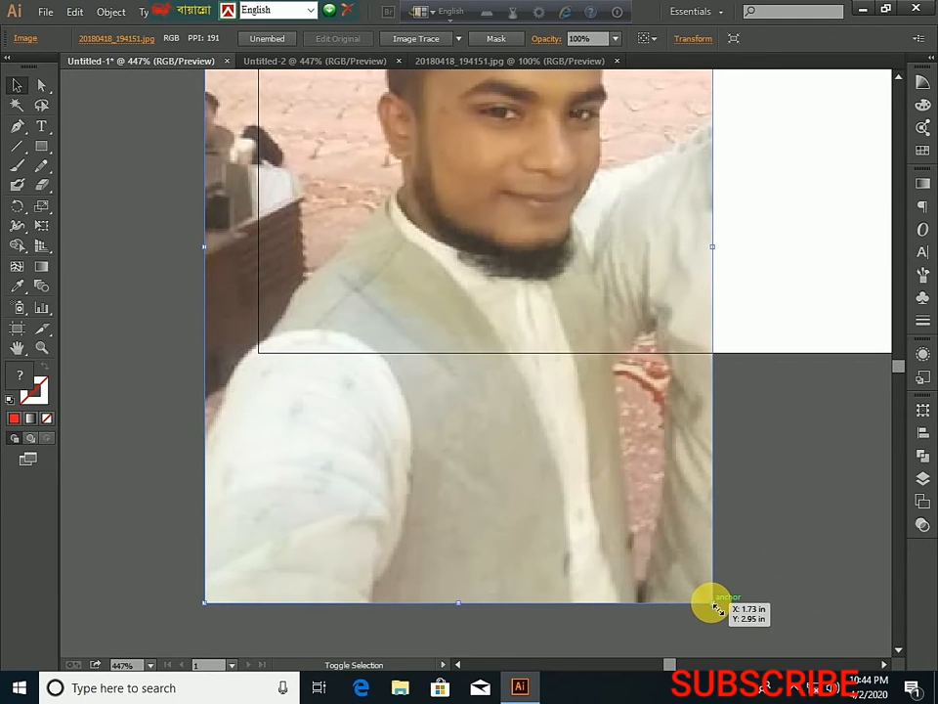
pyautogui.moveTo(715, 606); pyautogui.dragTo(585, 382)
pyautogui.scroll(-1, 586, 383)
pyautogui.scroll(3, 590, 385)
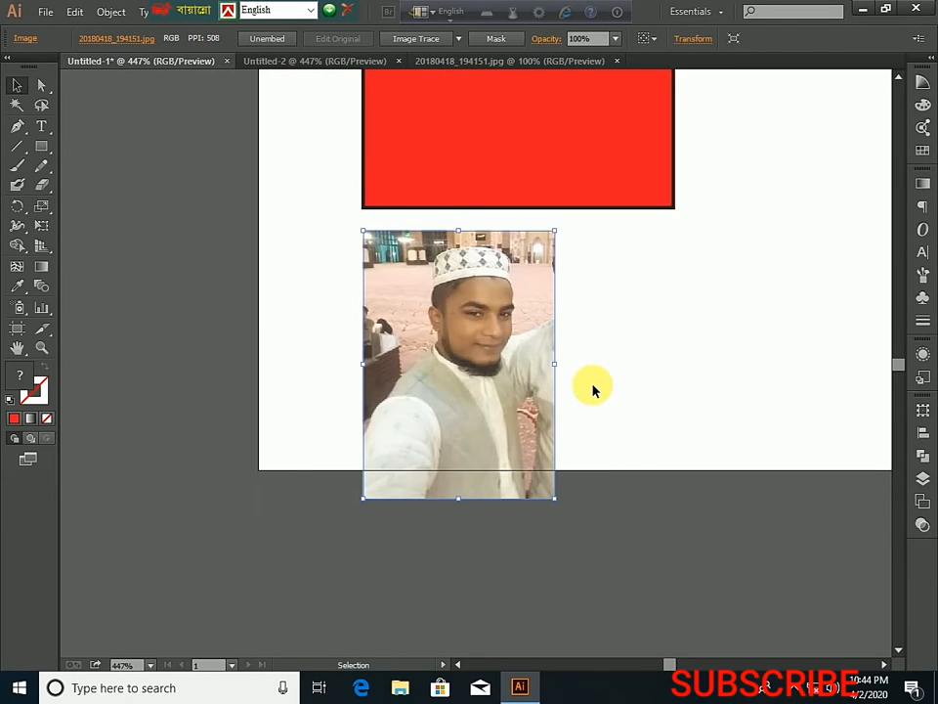
pyautogui.scroll(4, 592, 389)
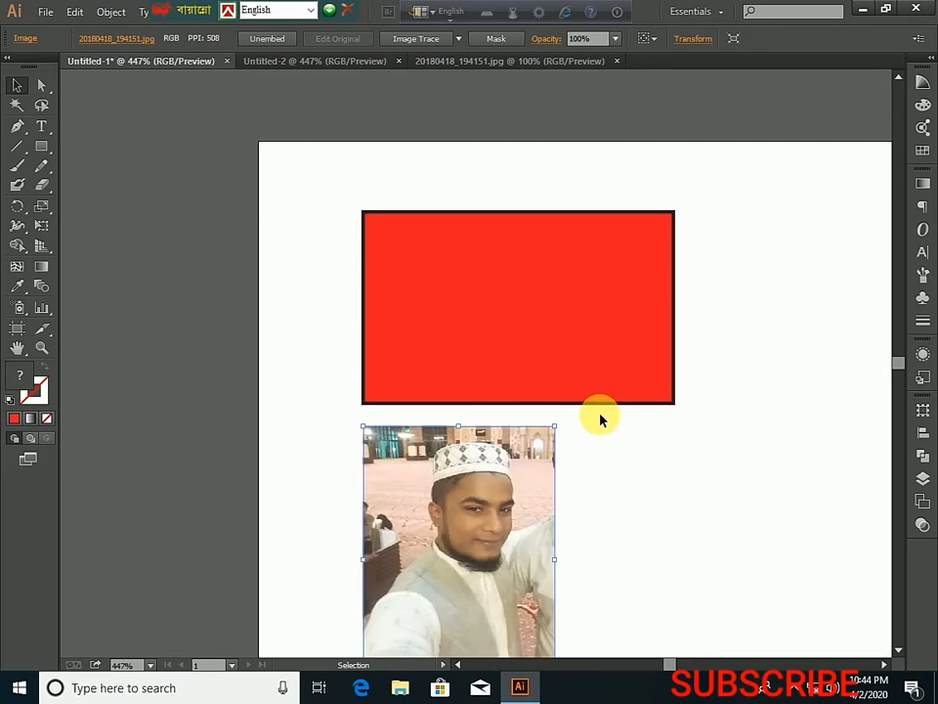
pyautogui.moveTo(484, 505); pyautogui.dragTo(493, 266)
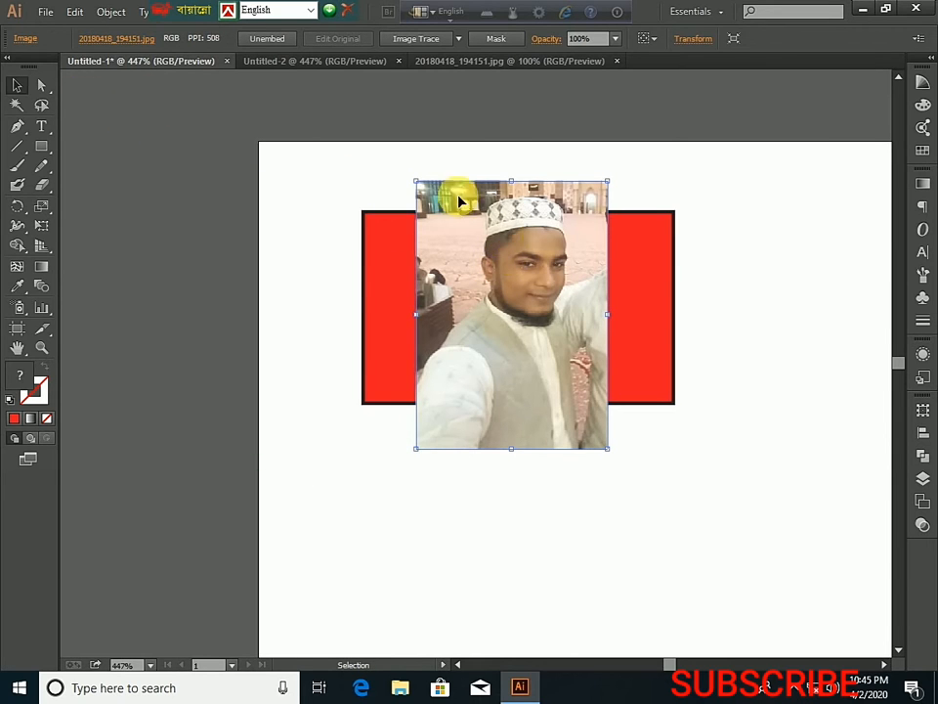
# Close the Untitled-1 document without saving its changes
pyautogui.click(43, 13)
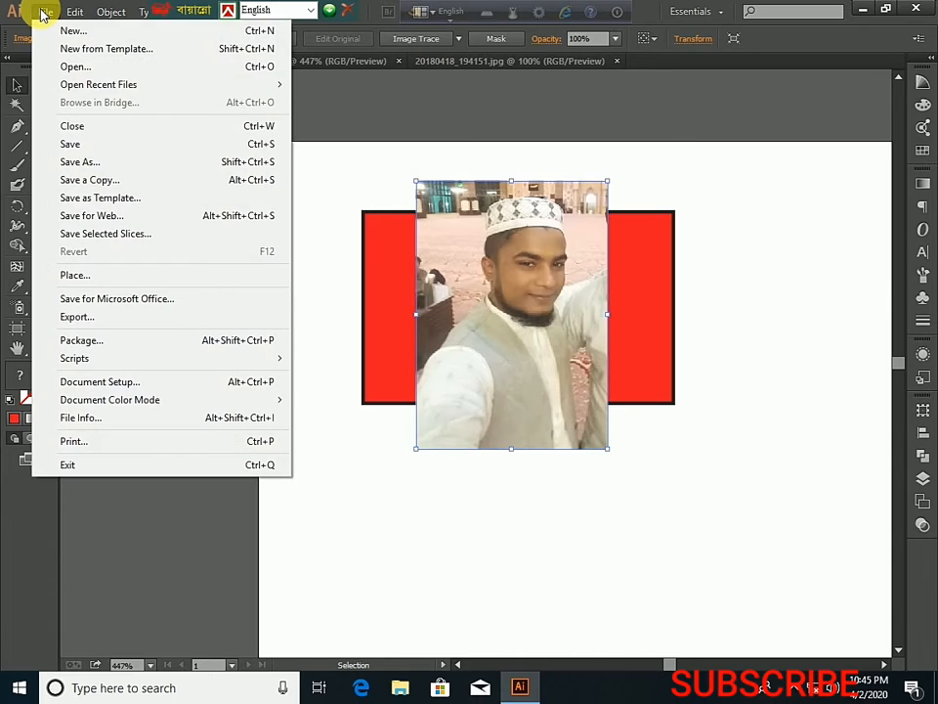
pyautogui.moveTo(97, 92)
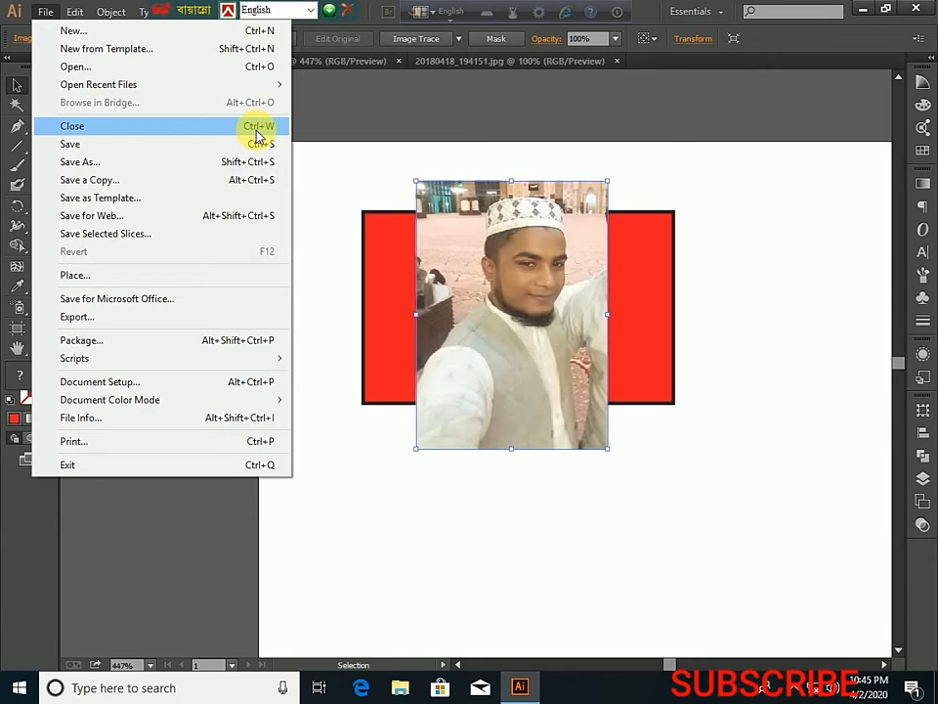
pyautogui.click(142, 135)
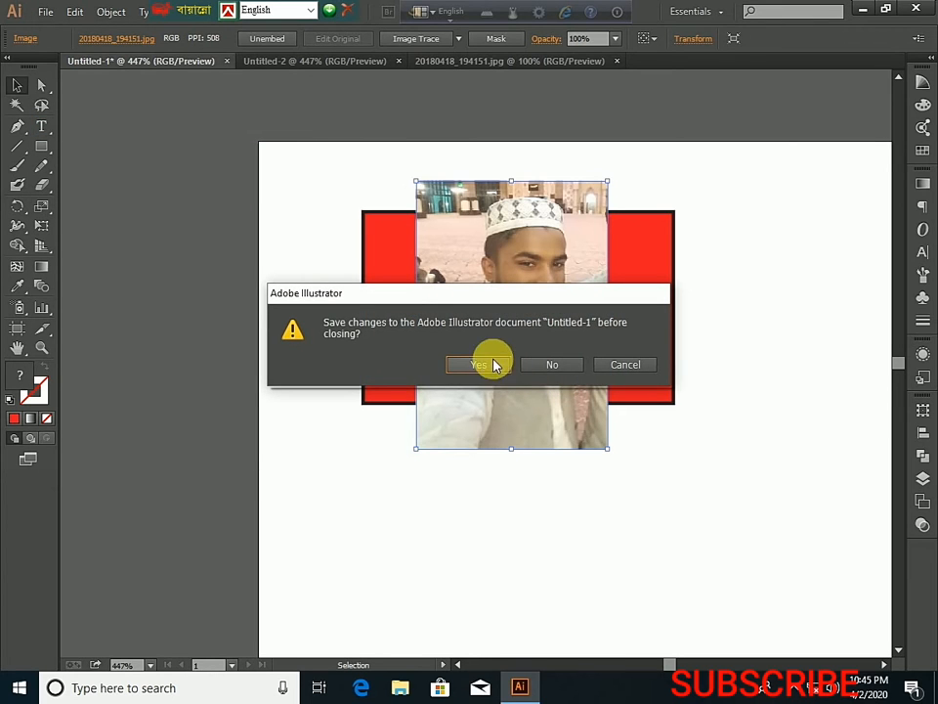
pyautogui.click(541, 368)
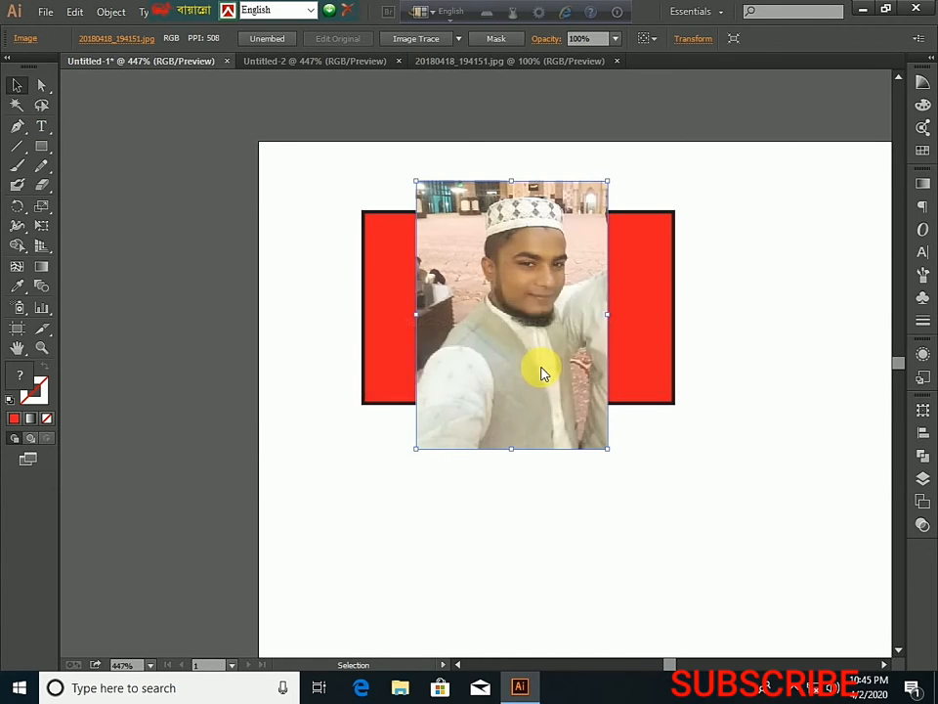
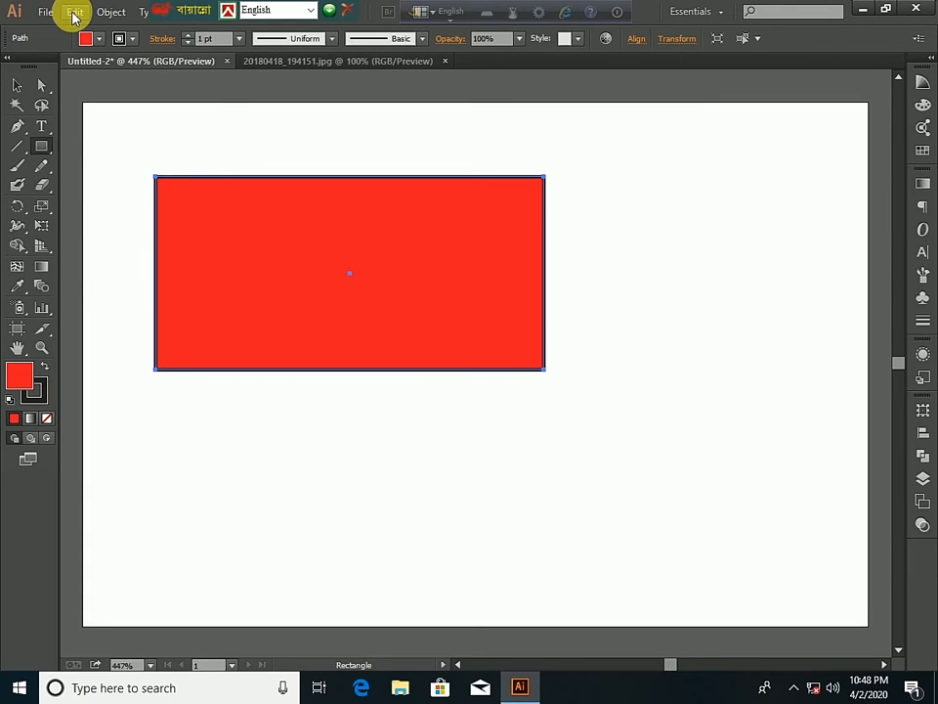
pyautogui.click(75, 13)
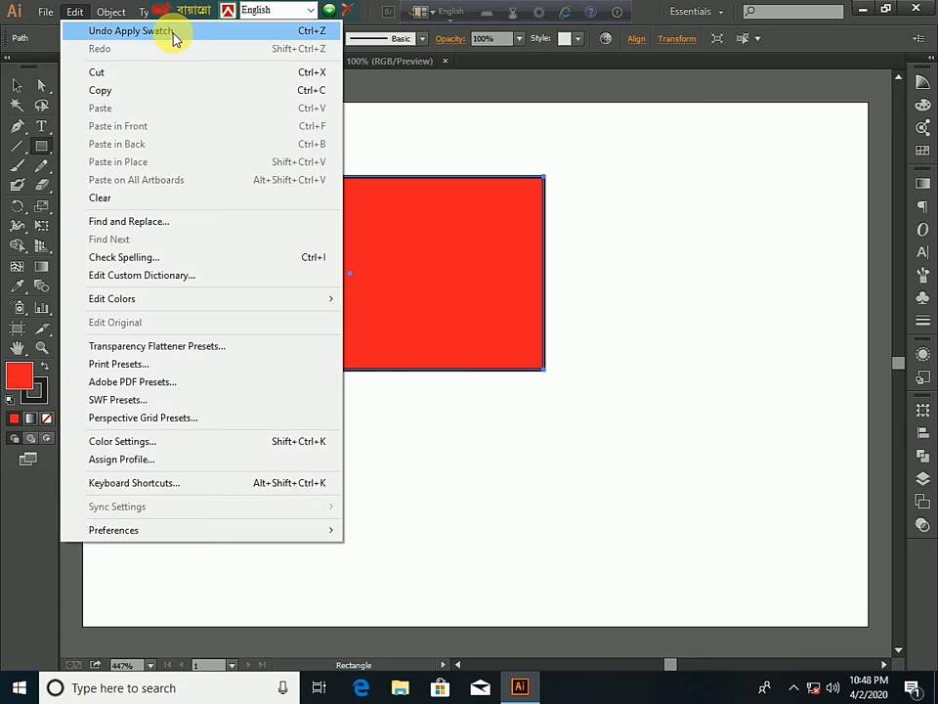
pyautogui.click(16, 10)
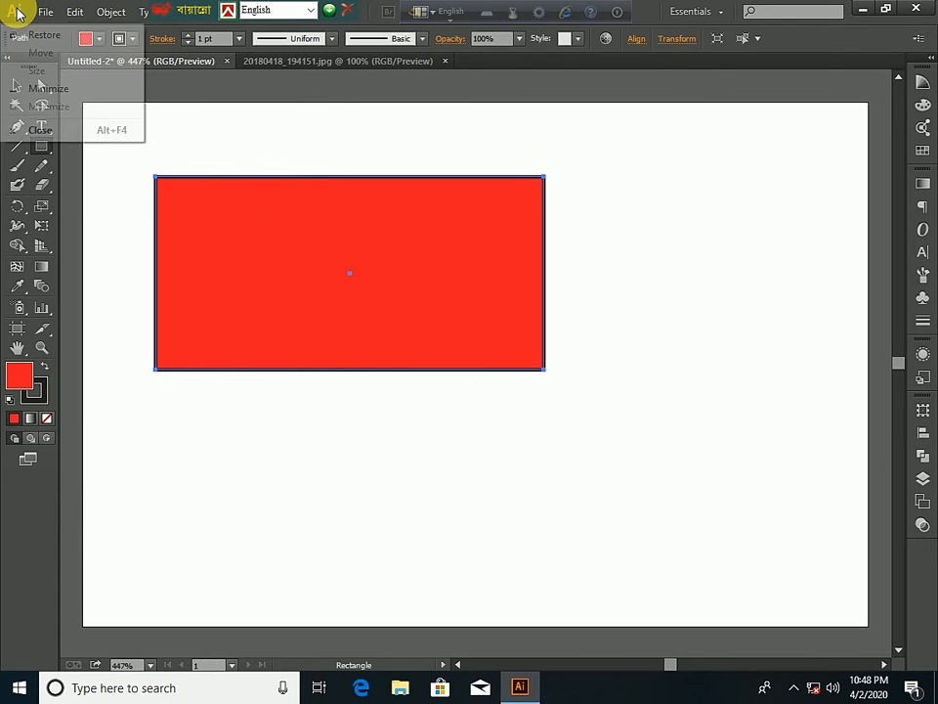
pyautogui.click(21, 13)
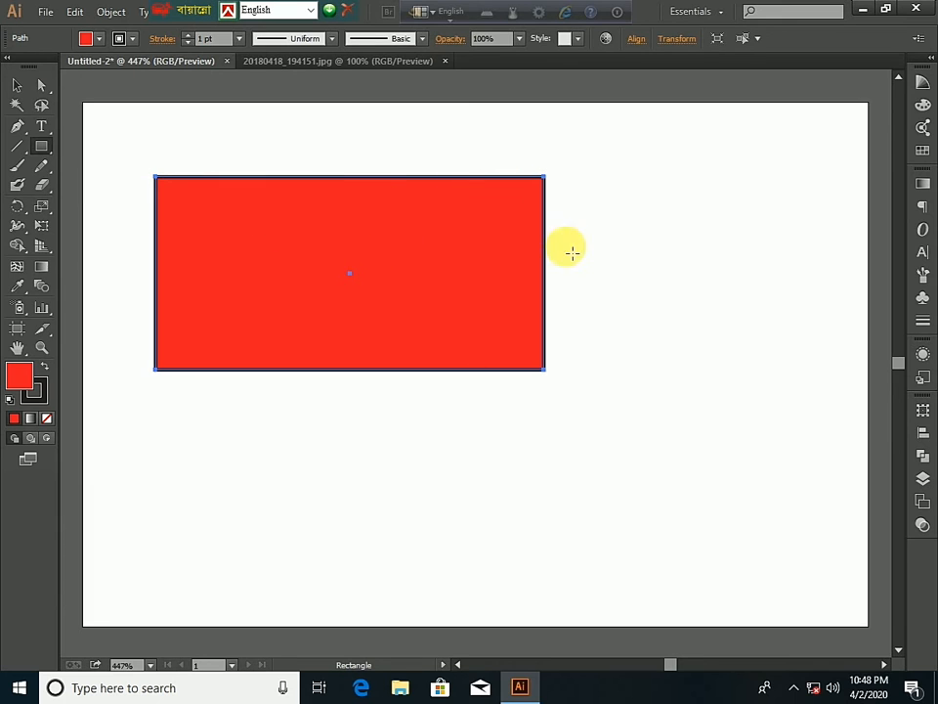
# Draw a second red rectangle about 0.9 in wide and 0.71 in high to the right of the existing one in Untitled-2
pyautogui.moveTo(614, 177); pyautogui.dragTo(850, 364)
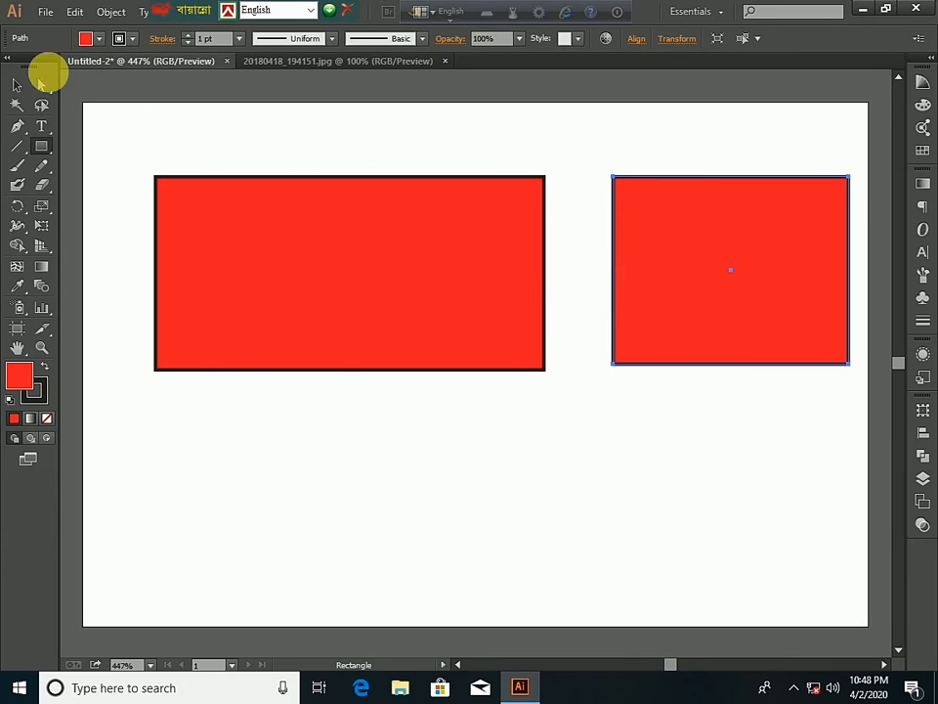
pyautogui.click(73, 12)
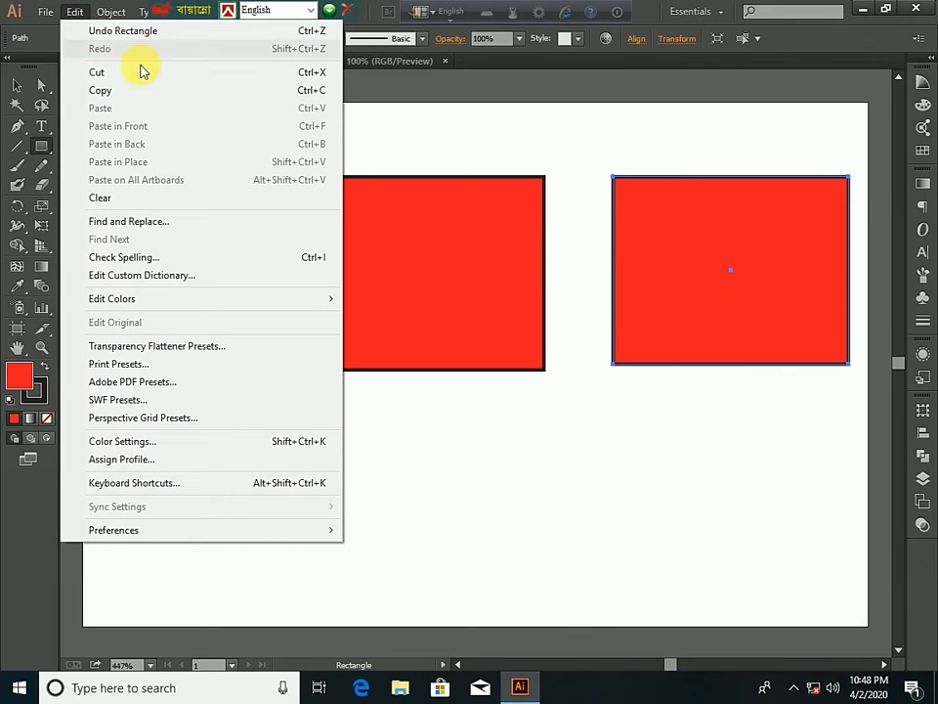
pyautogui.click(564, 147)
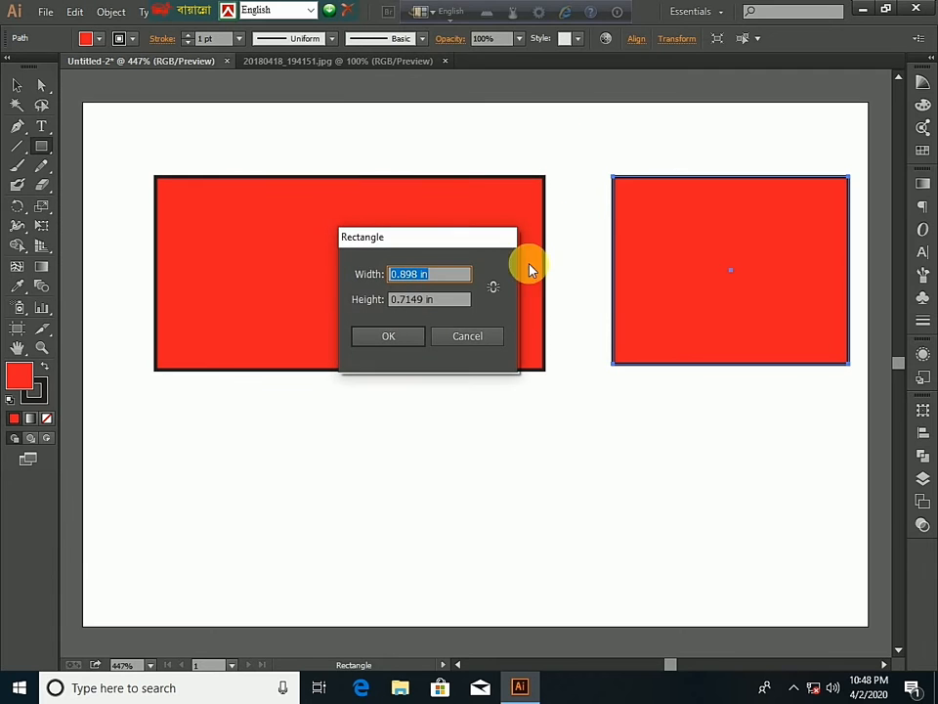
pyautogui.click(467, 337)
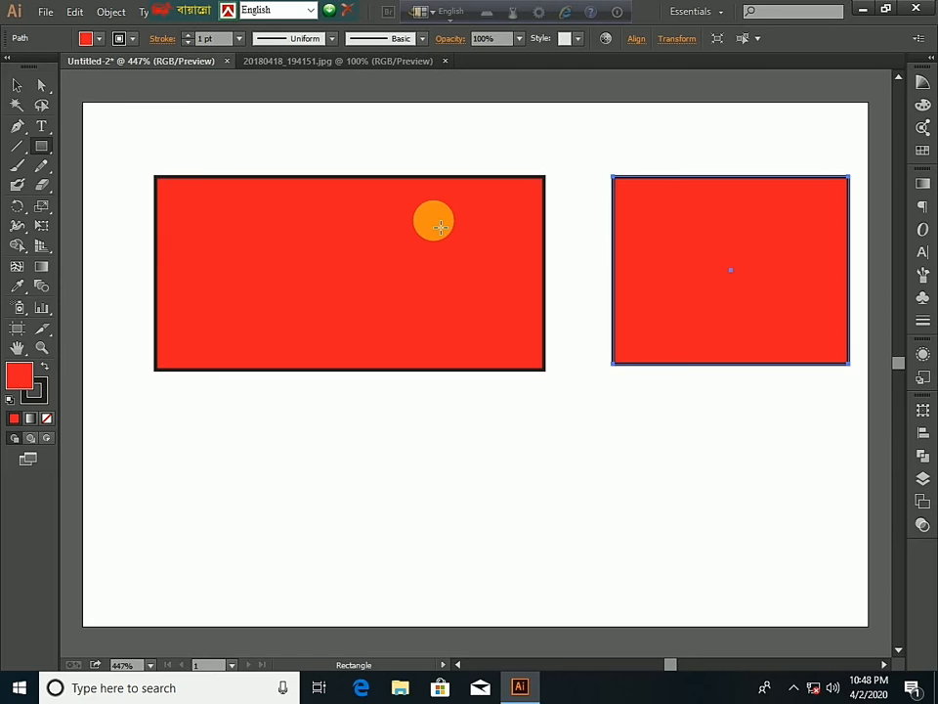
# Undo the drawing of the second rectangle and redo it
pyautogui.hotkey('ctrl', 'z')
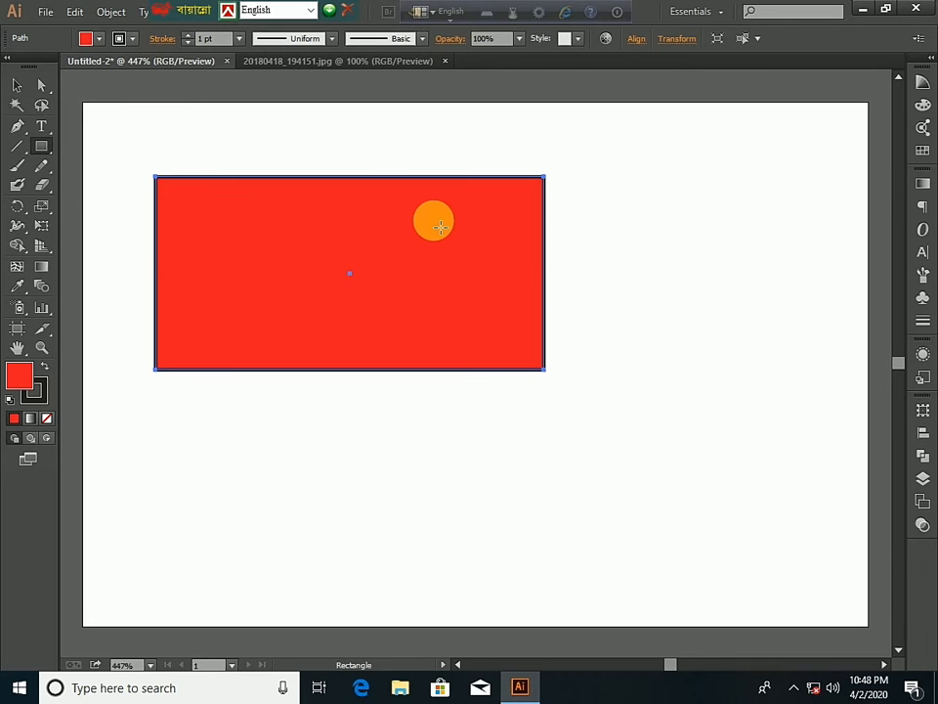
pyautogui.click(75, 13)
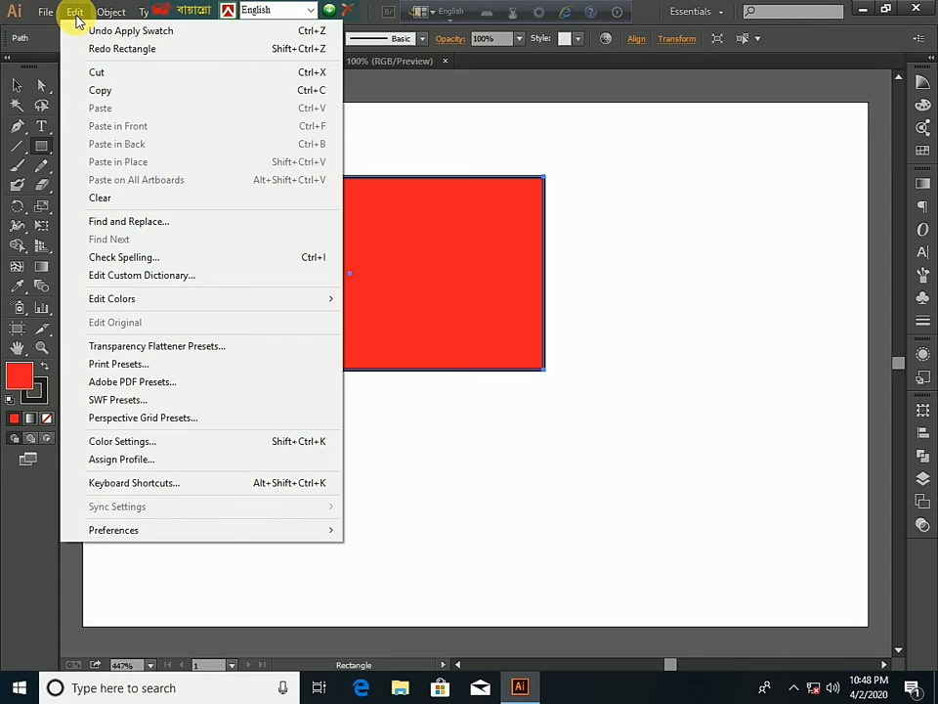
pyautogui.click(151, 51)
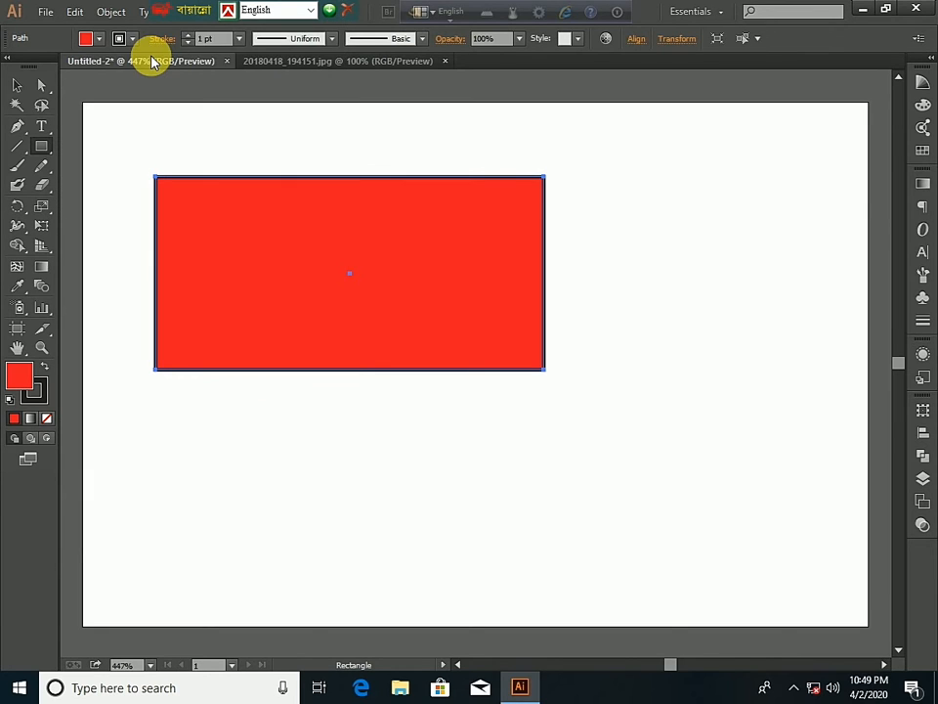
pyautogui.hotkey('ctrl', 'shift', 'z')
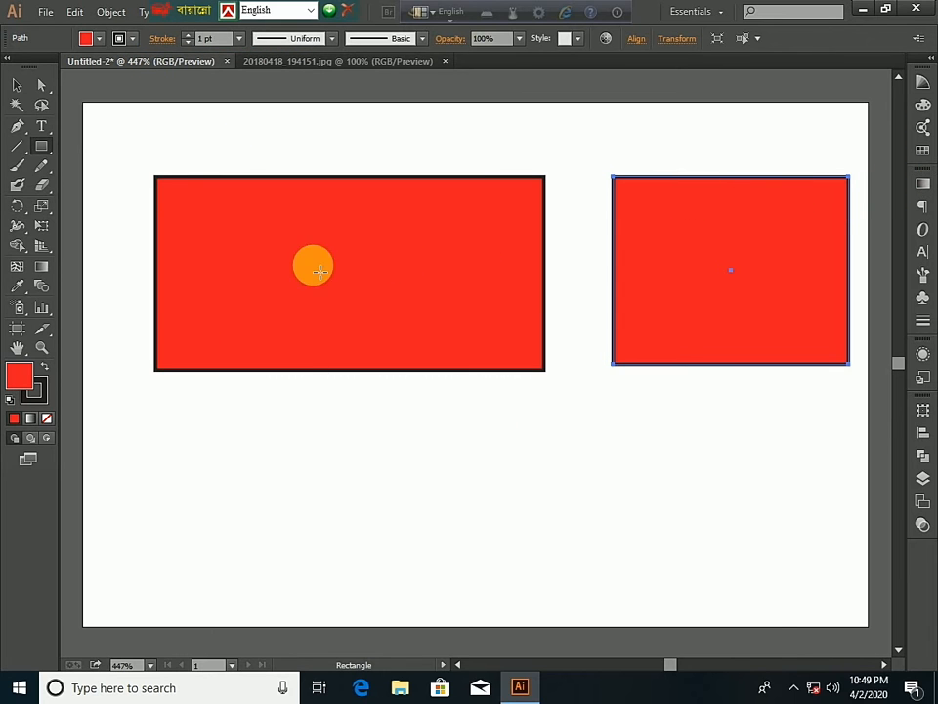
# Cut the larger red rectangle from Untitled-2 and paste it into the 20180418_194151.jpg document
pyautogui.click(74, 11)
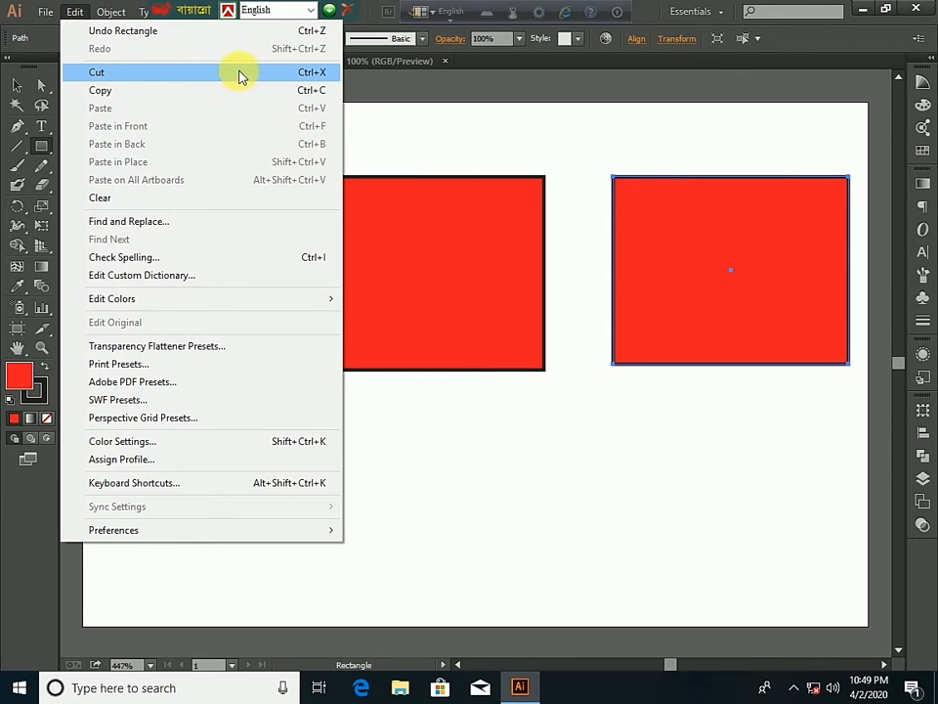
pyautogui.click(44, 18)
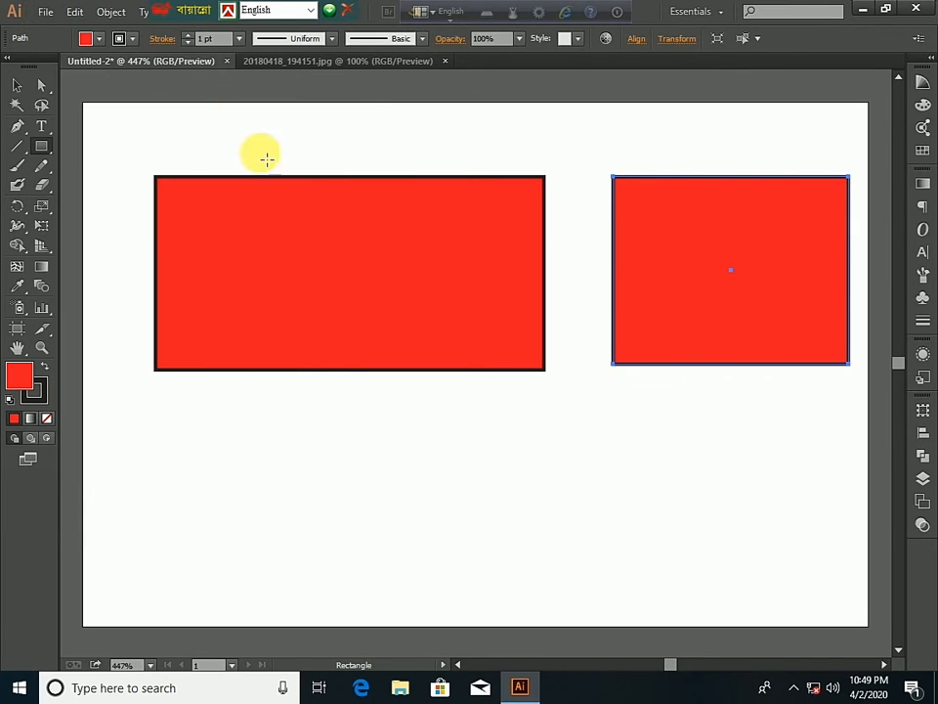
pyautogui.click(24, 88)
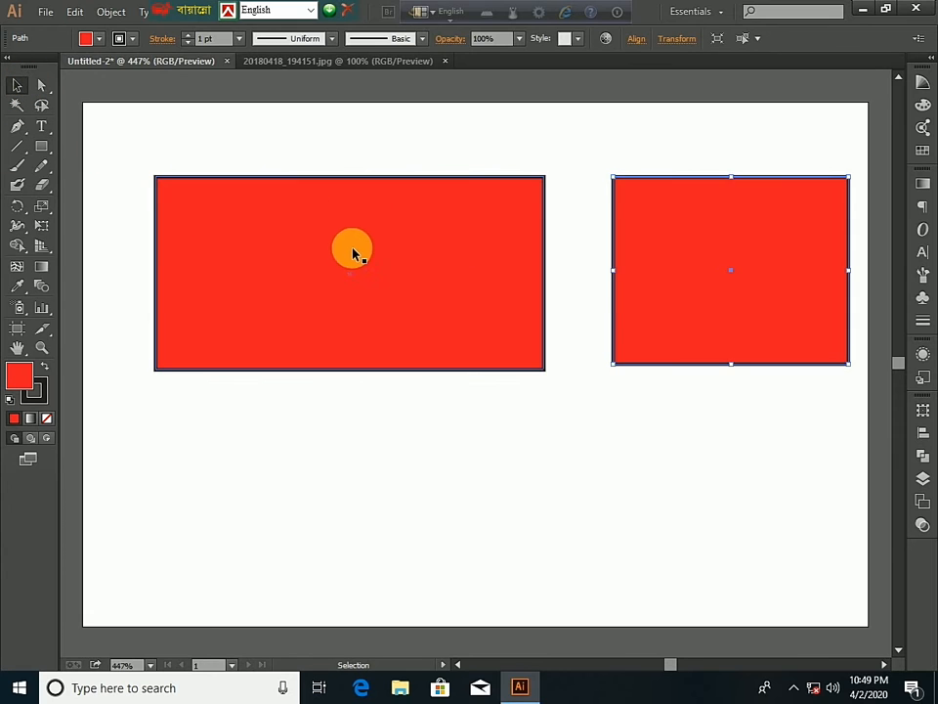
pyautogui.click(353, 251)
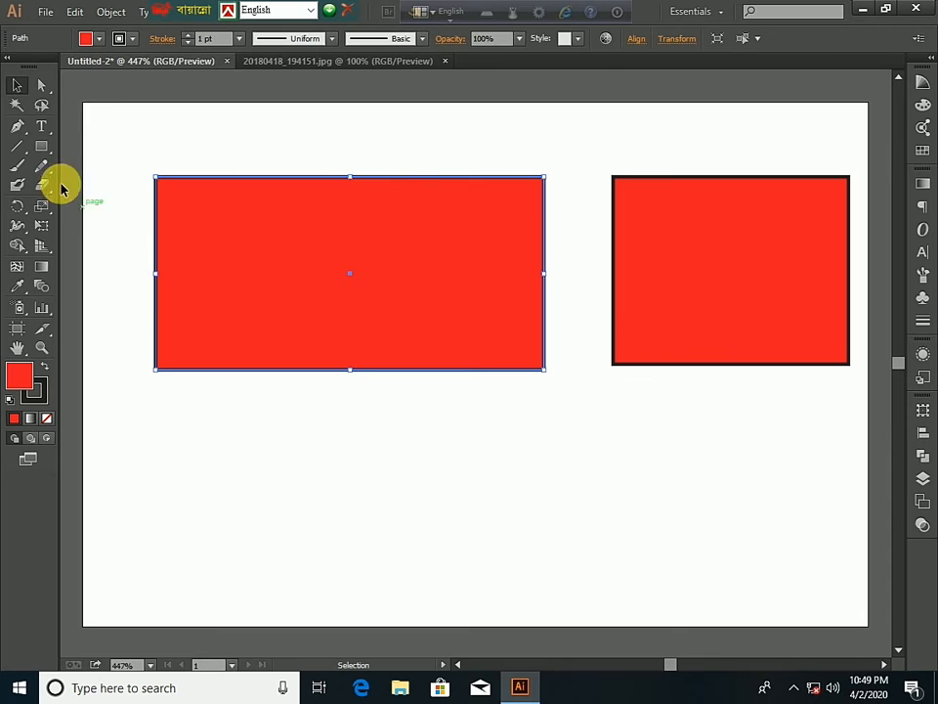
pyautogui.click(78, 12)
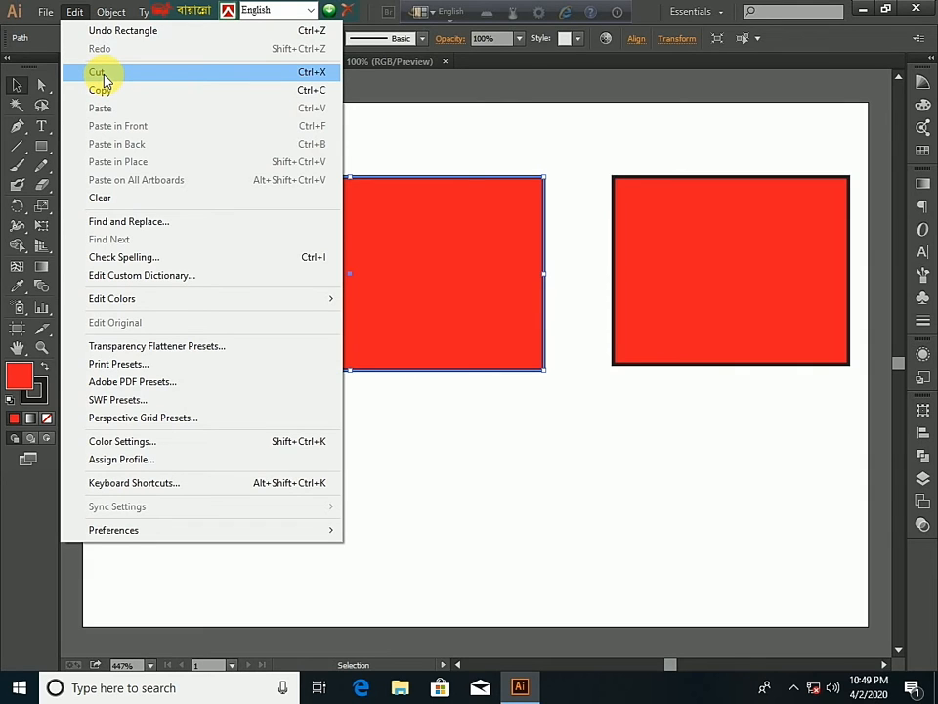
pyautogui.click(104, 78)
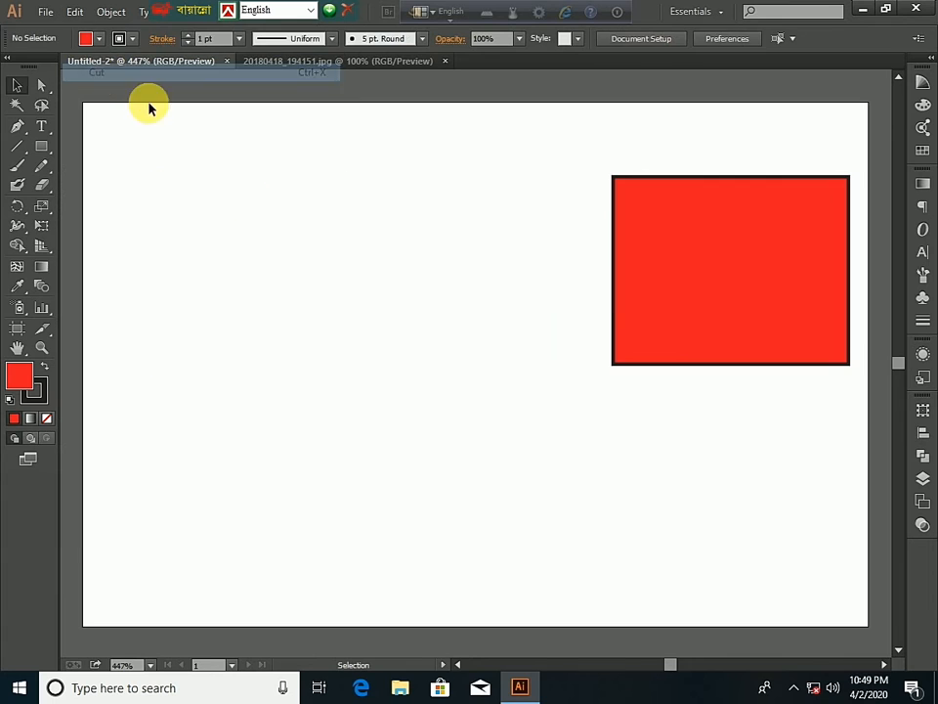
pyautogui.click(290, 61)
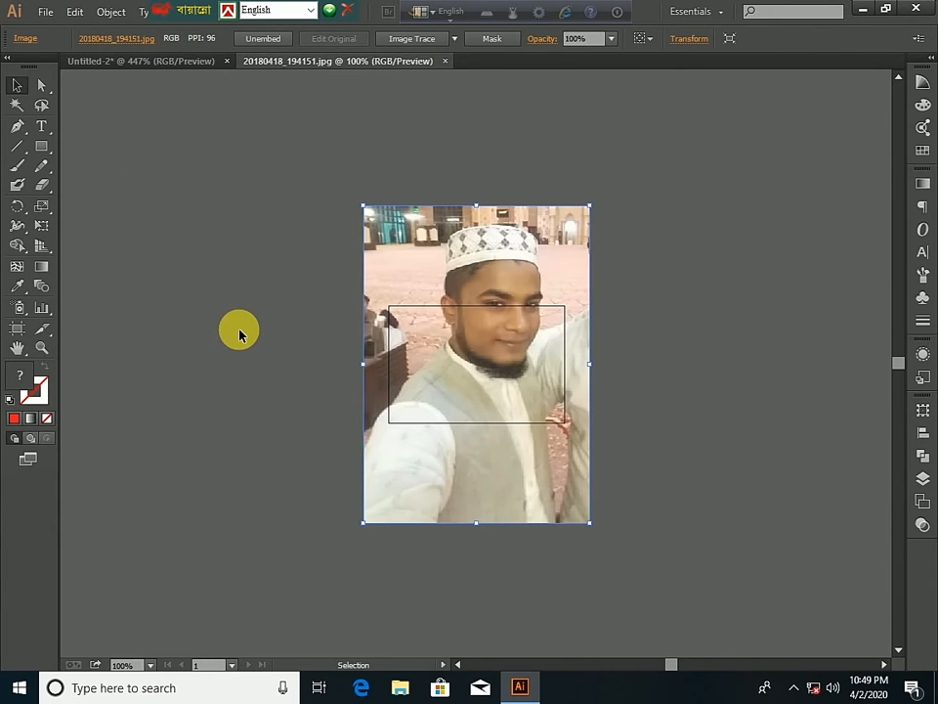
pyautogui.hotkey('ctrl', 'v')
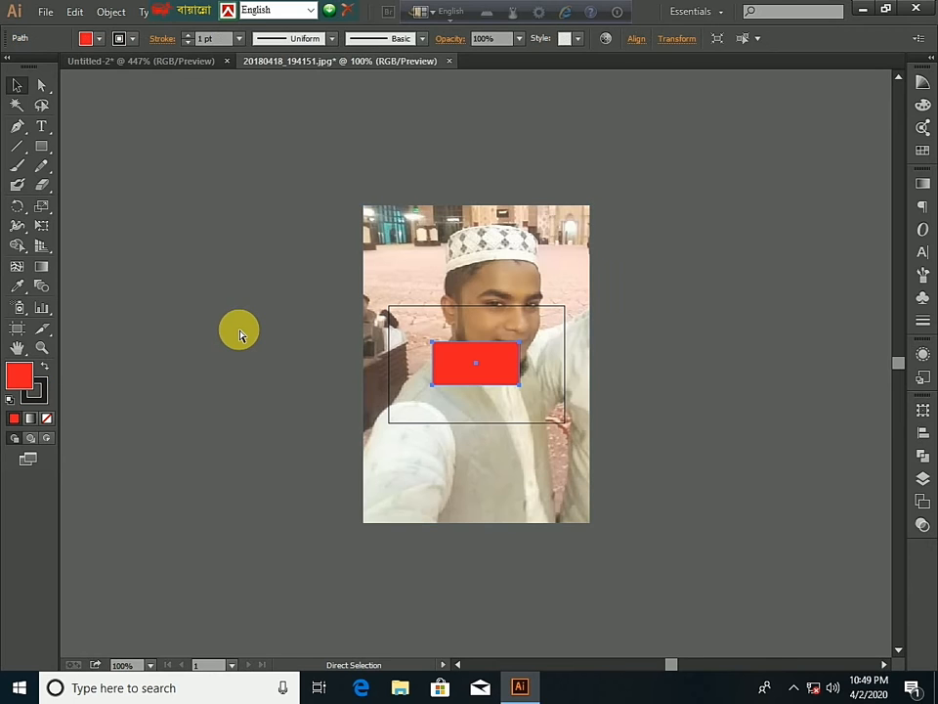
# Move the pasted red rectangle to the empty area left of the photo and paste another copy of it
pyautogui.press('v')
pyautogui.click(490, 370)
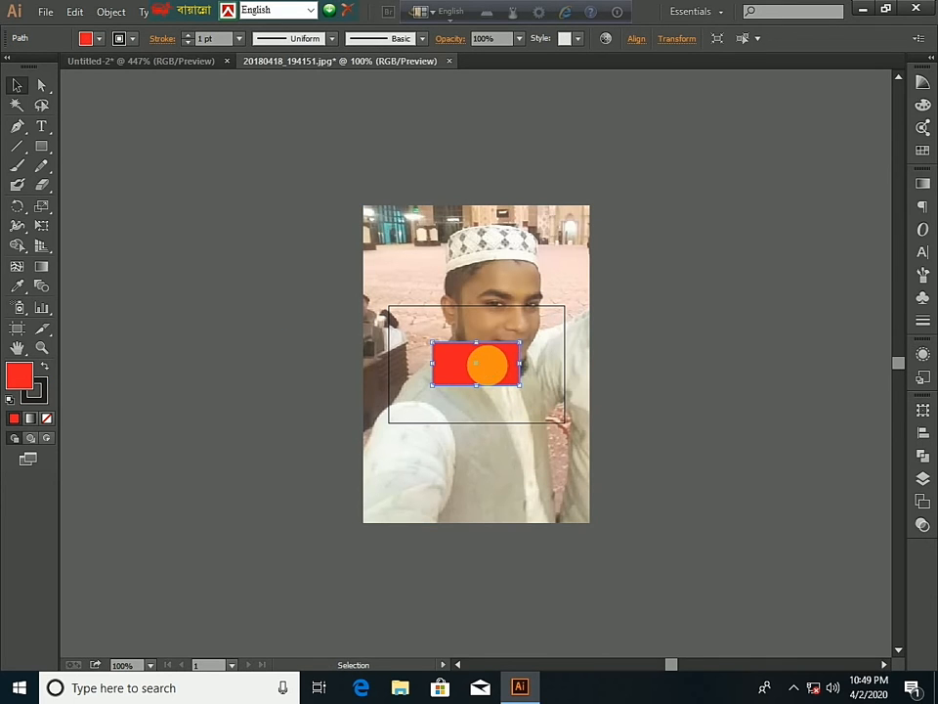
pyautogui.moveTo(489, 368); pyautogui.dragTo(245, 295)
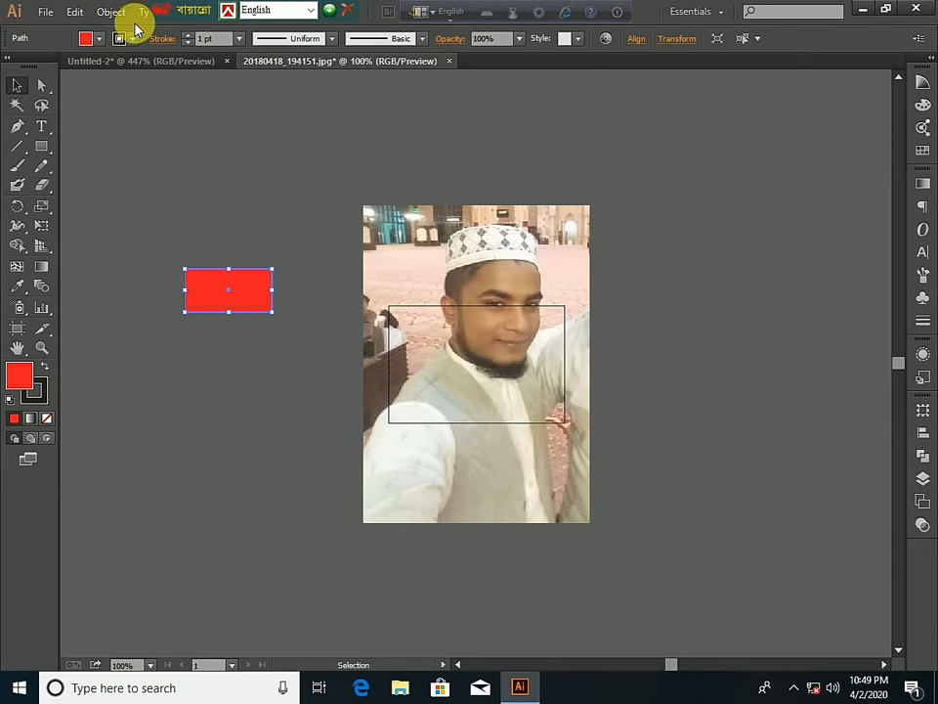
pyautogui.click(76, 15)
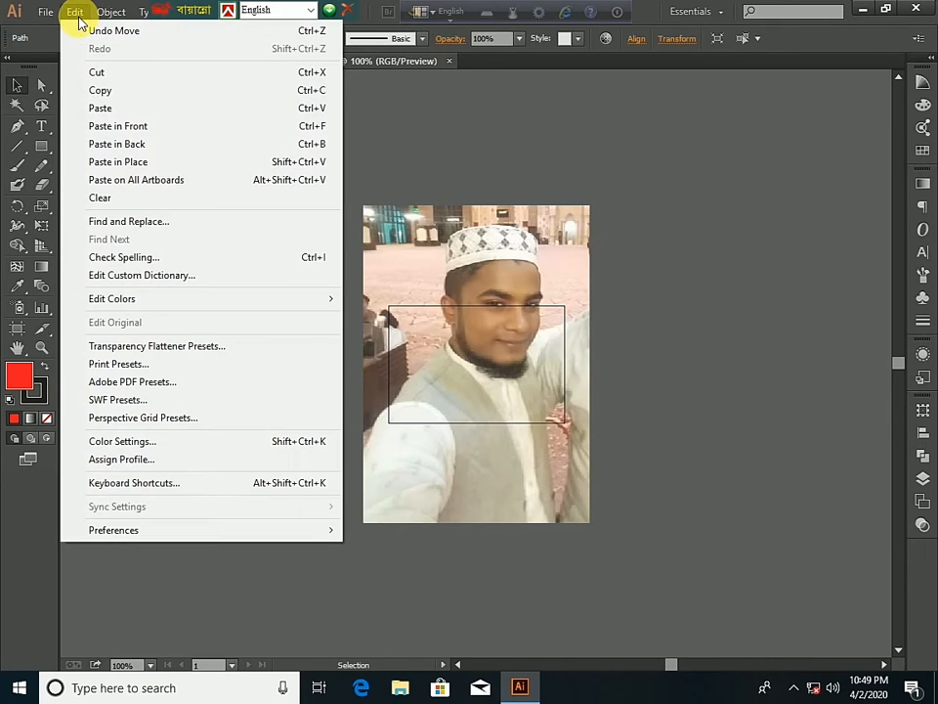
pyautogui.click(102, 108)
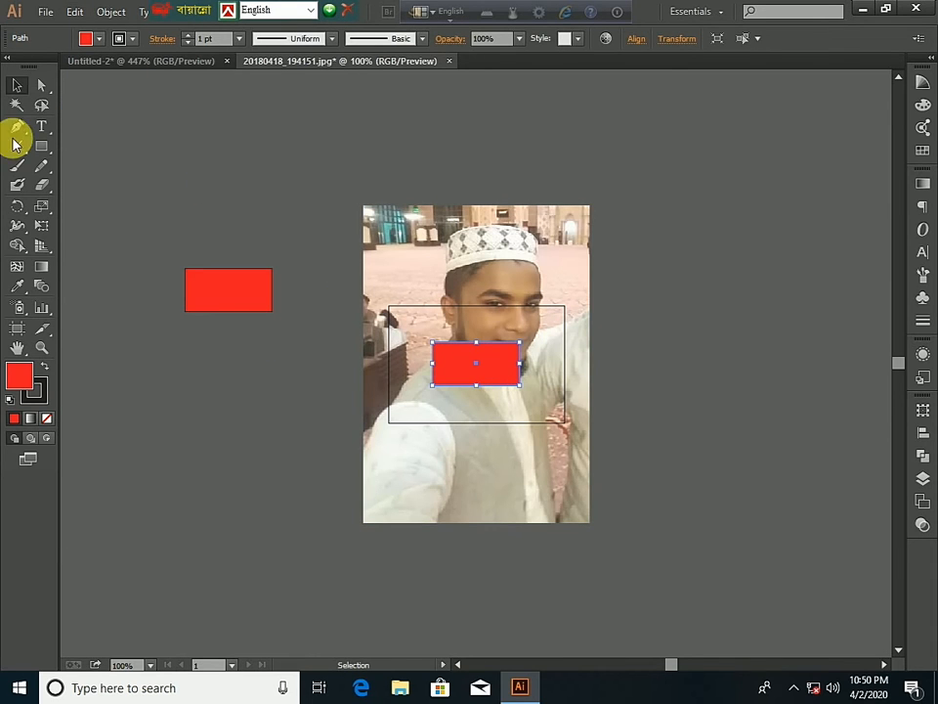
pyautogui.click(75, 12)
pyautogui.click(45, 12)
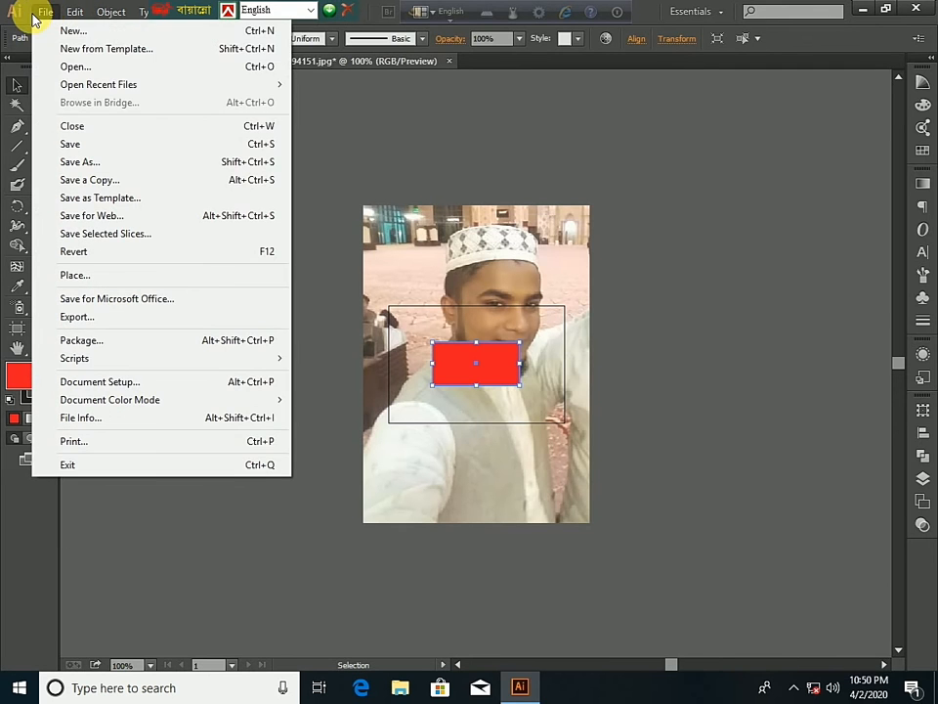
pyautogui.click(308, 96)
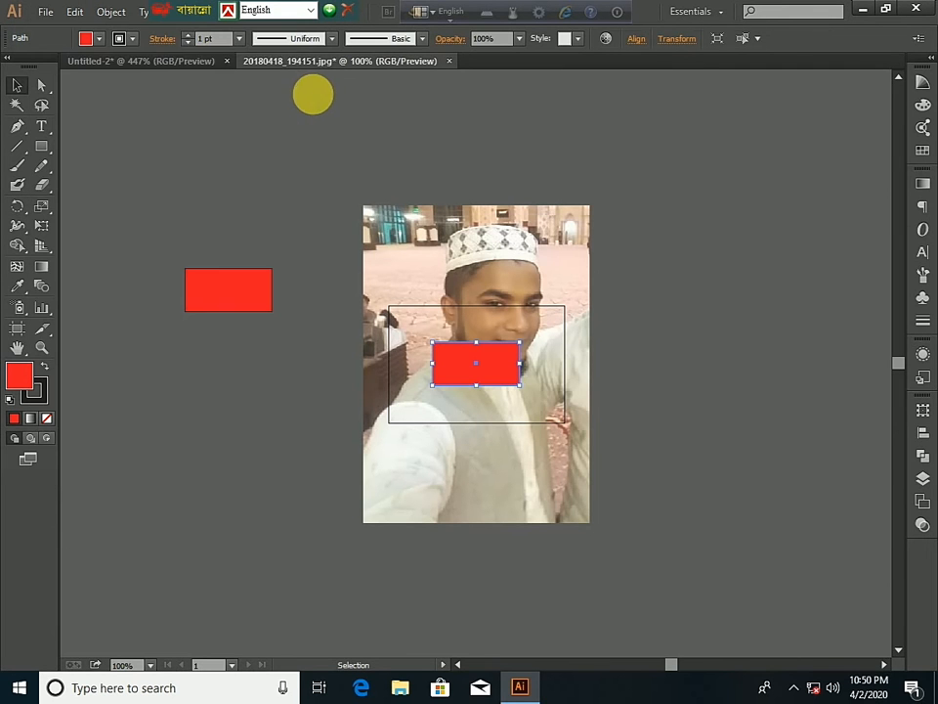
# Paste the cut red rectangle back into Untitled-2 and place it in the artboard's upper left area
pyautogui.click(176, 62)
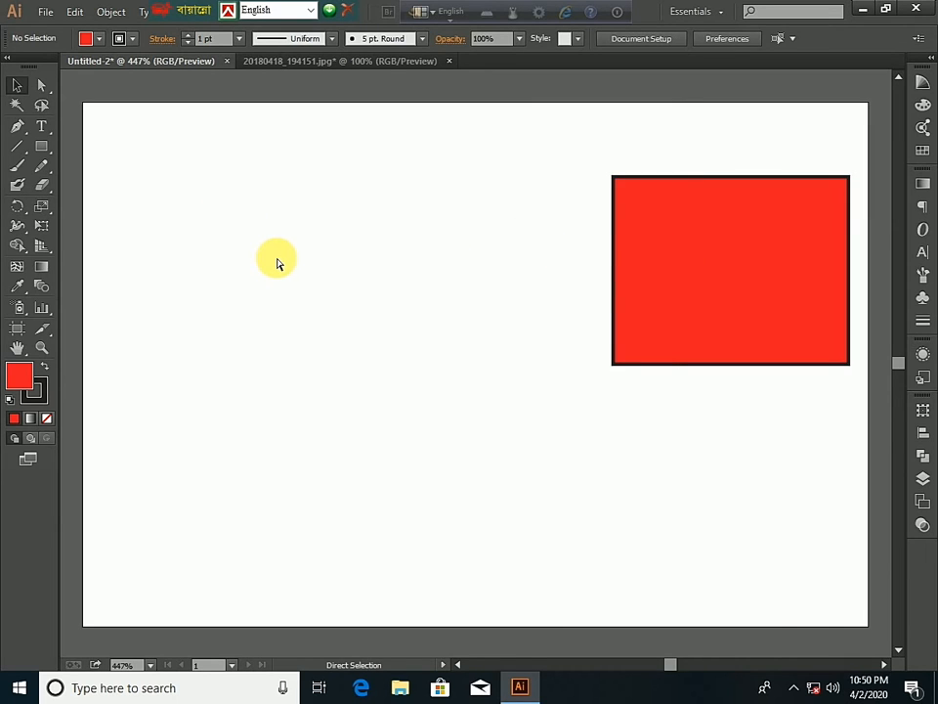
pyautogui.hotkey('ctrl', 'v')
pyautogui.moveTo(381, 338); pyautogui.dragTo(272, 233)
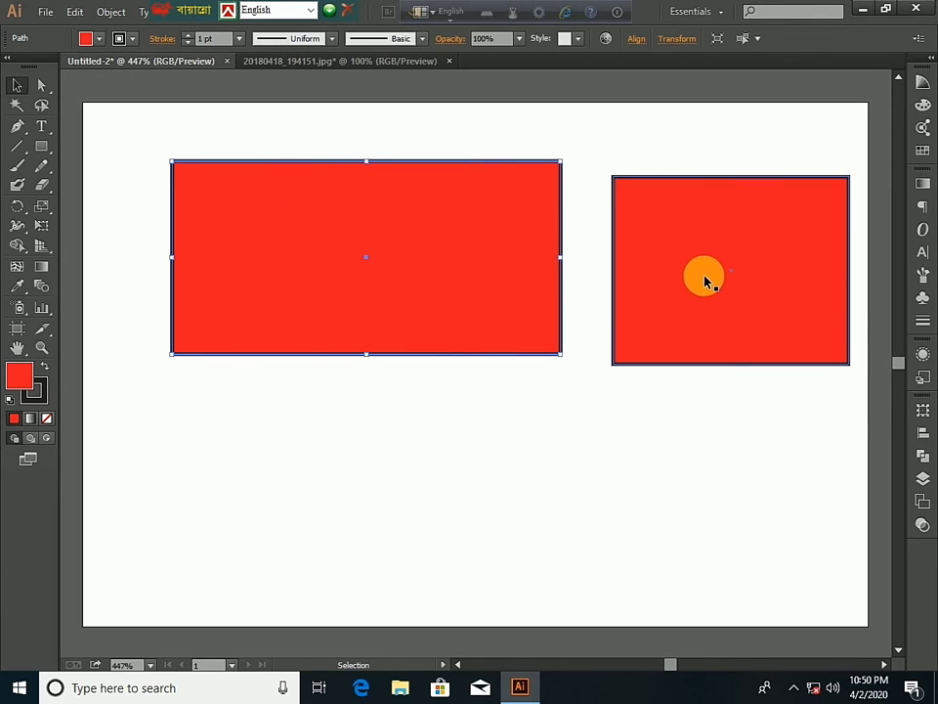
# Copy the smaller red rectangle into the 20180418_194151.jpg document and place it at the lower left, outside the photo
pyautogui.click(679, 239)
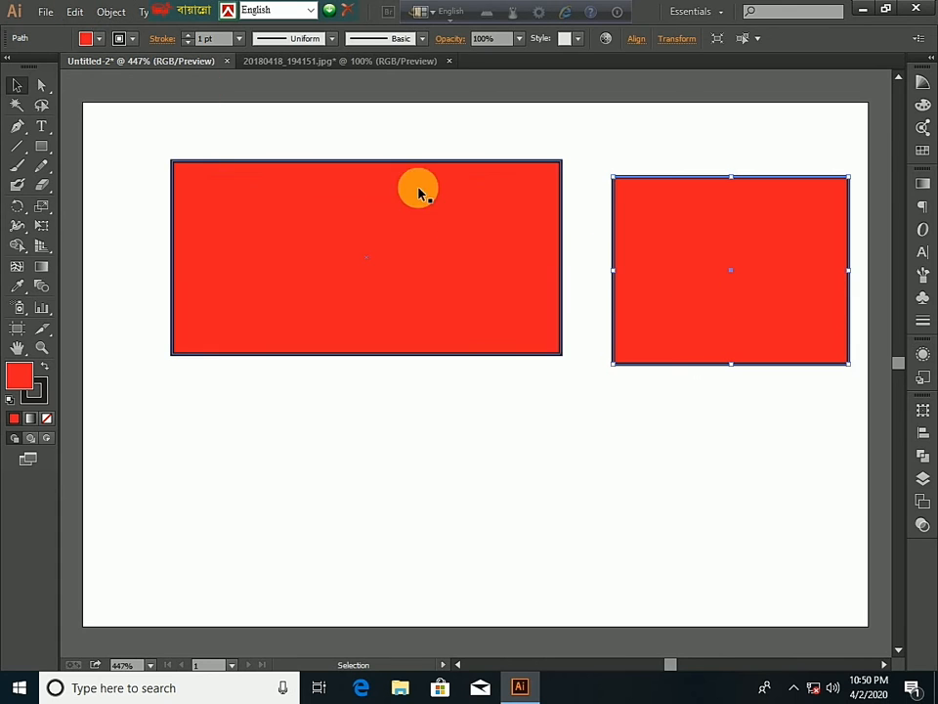
pyautogui.click(74, 14)
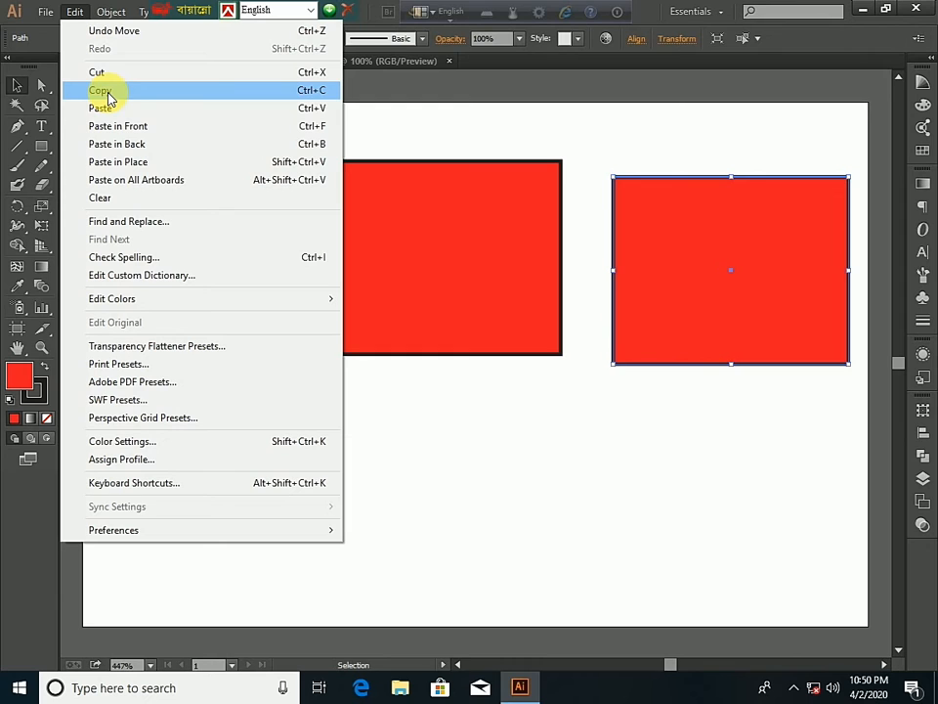
pyautogui.click(300, 97)
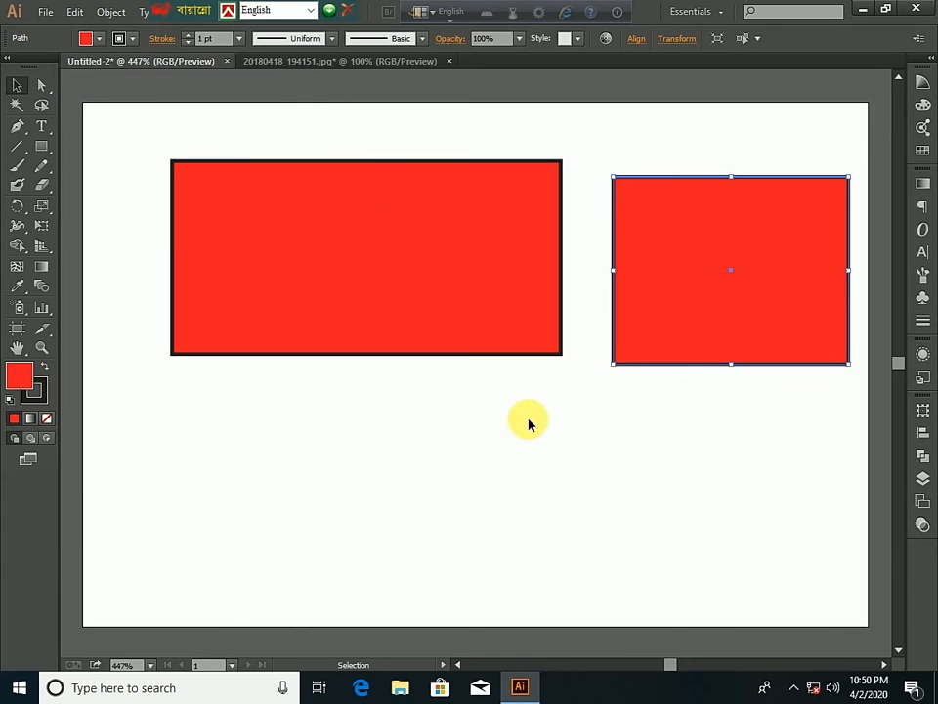
pyautogui.click(278, 62)
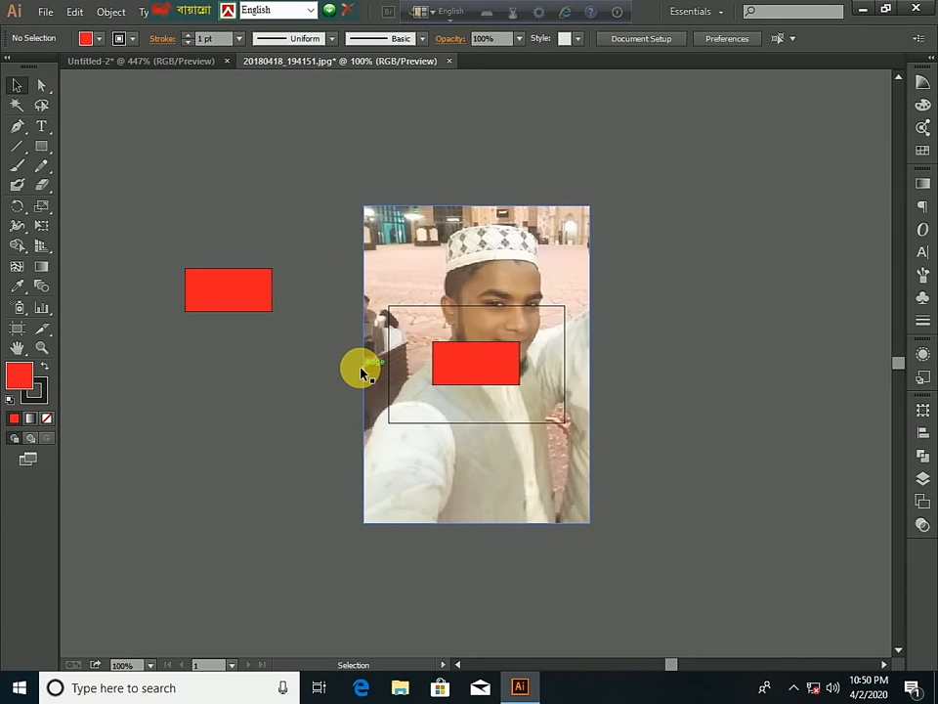
pyautogui.hotkey('ctrl', 'v')
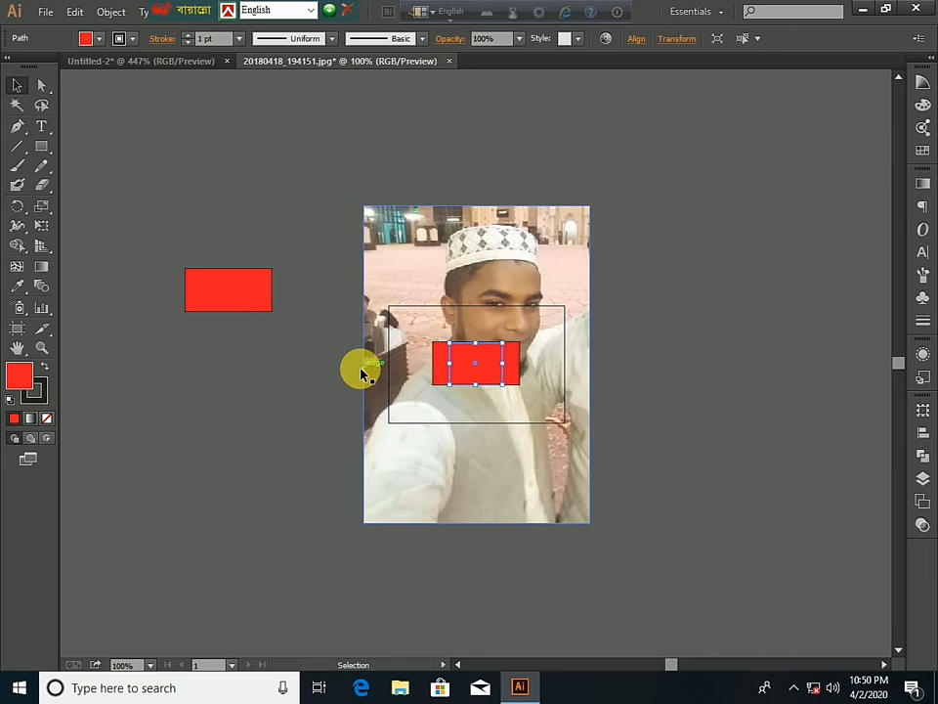
pyautogui.moveTo(486, 359); pyautogui.dragTo(251, 459)
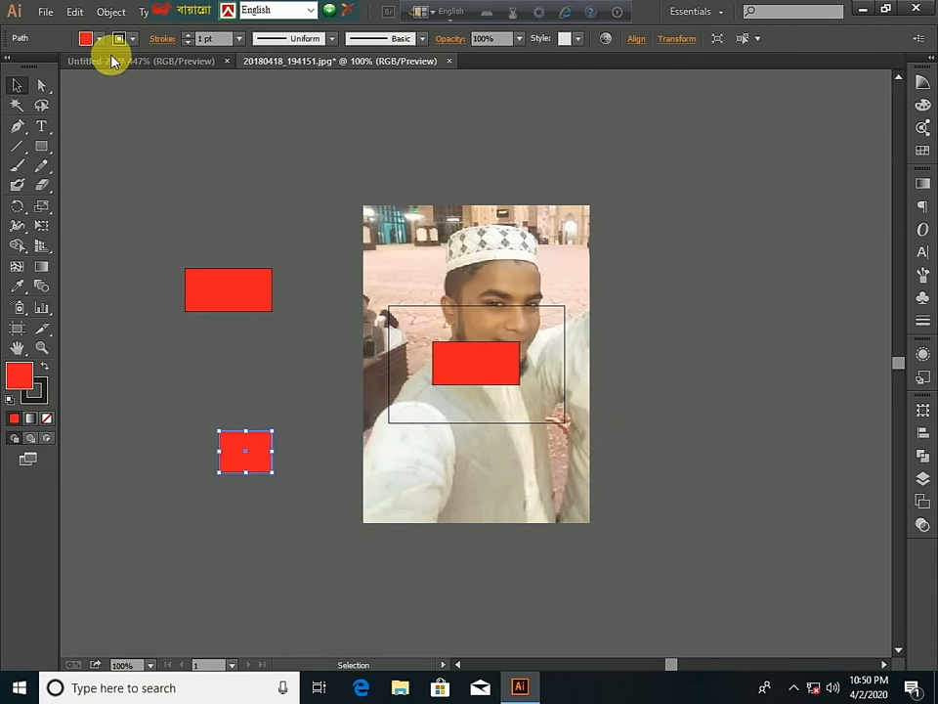
# Paste a second copy of the smaller rectangle and place it over the photo's upper right edge
pyautogui.click(74, 12)
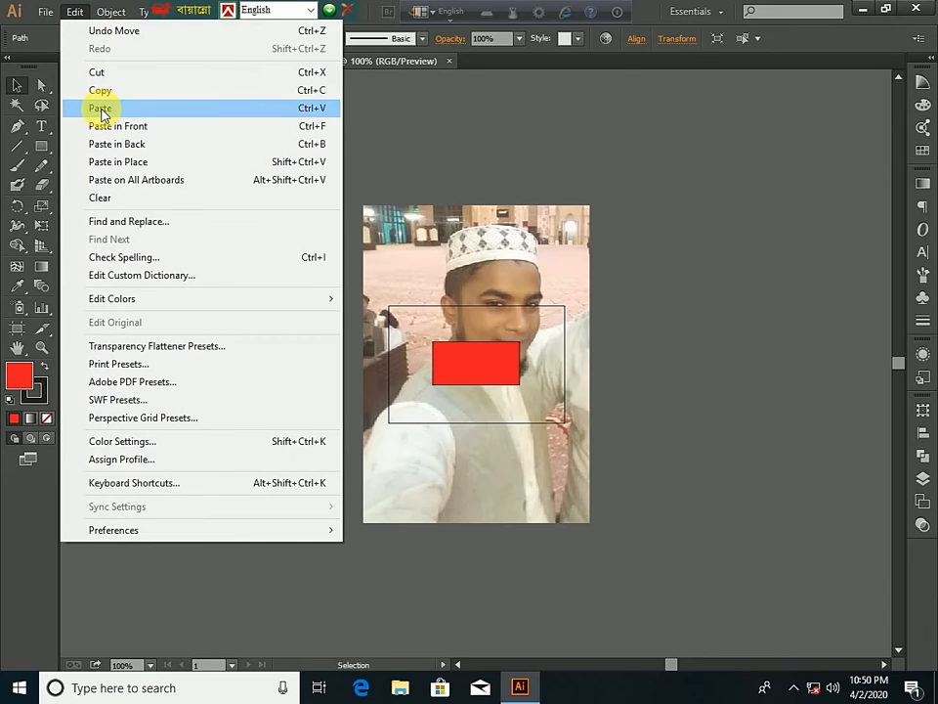
pyautogui.click(102, 113)
pyautogui.moveTo(473, 371); pyautogui.dragTo(612, 245)
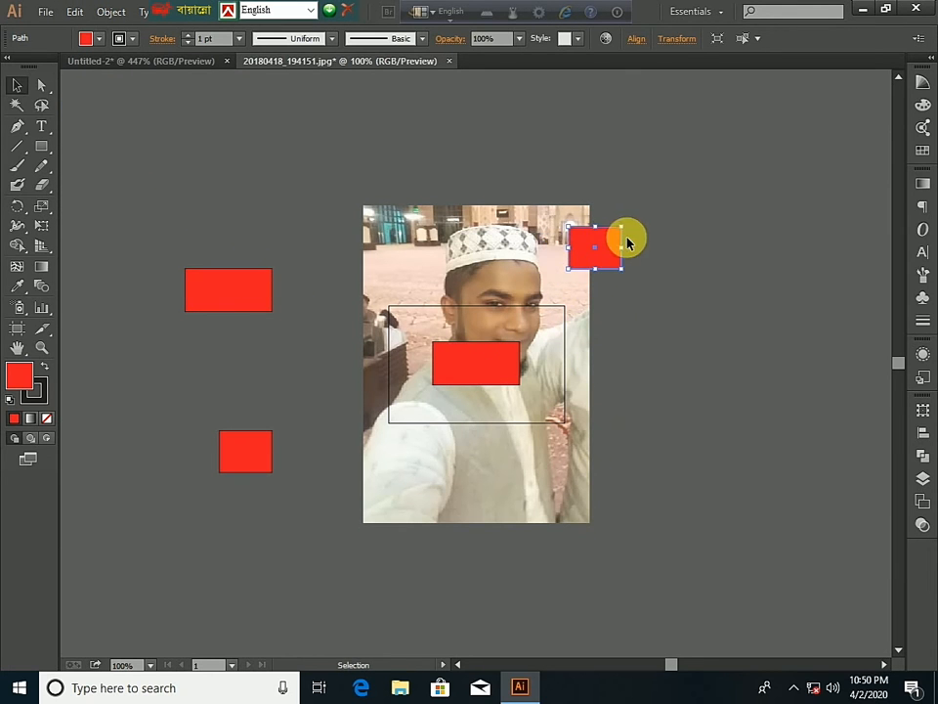
# Fill the smaller rectangle in Untitled-2 with the CMYK Blue swatch
pyautogui.click(126, 59)
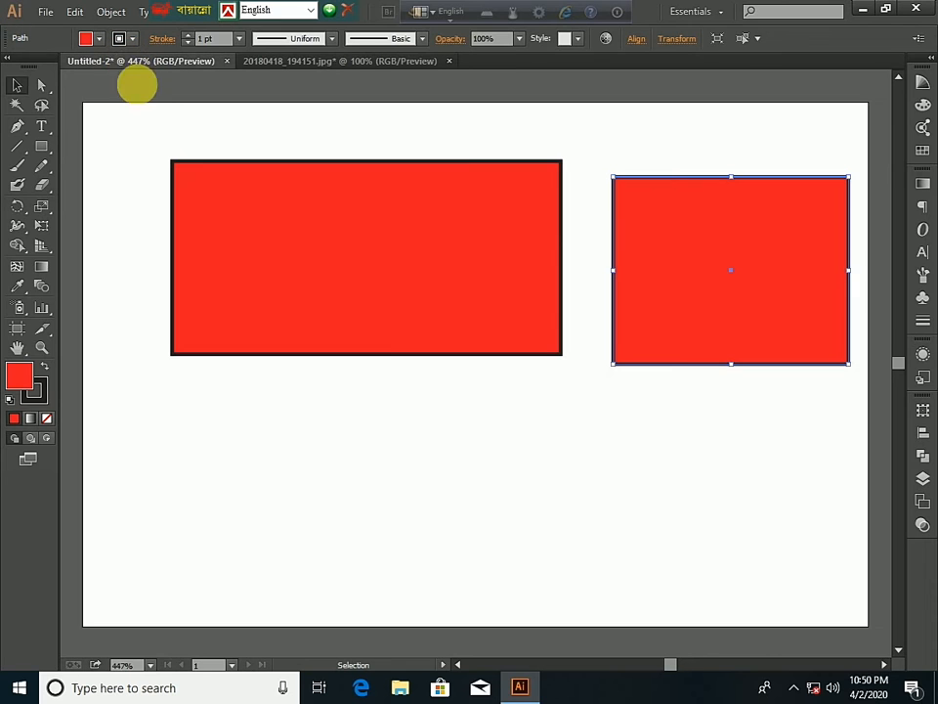
pyautogui.click(75, 13)
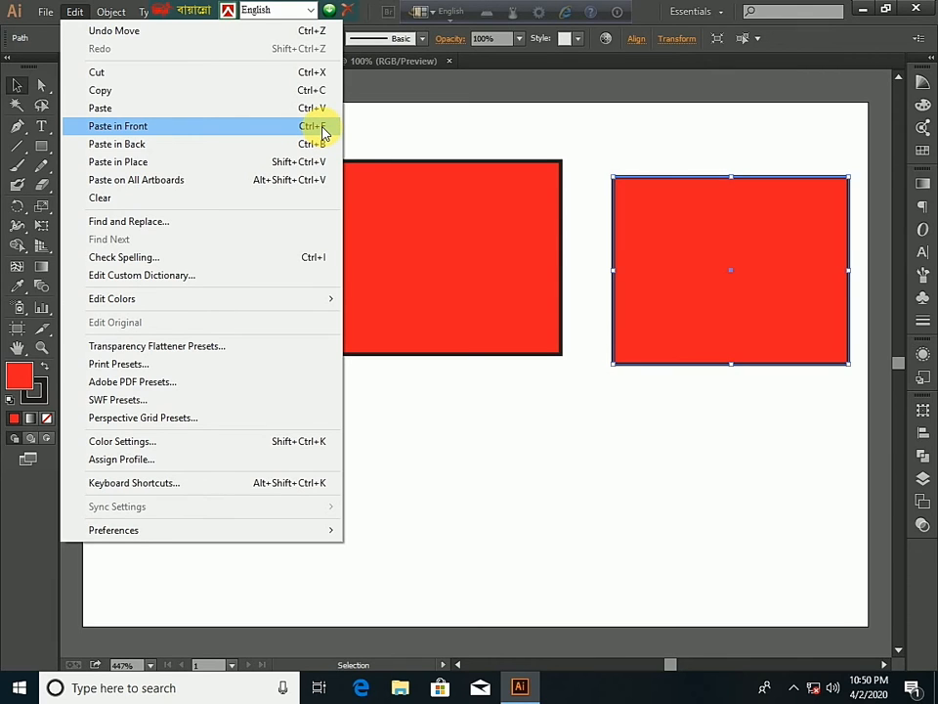
pyautogui.click(522, 138)
pyautogui.click(691, 259)
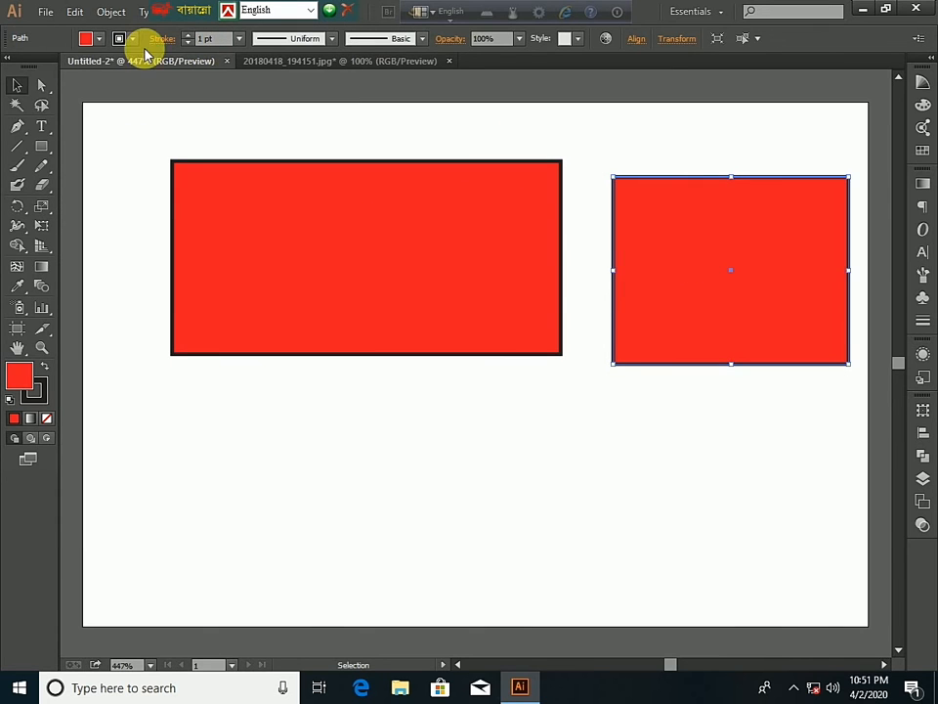
pyautogui.click(99, 39)
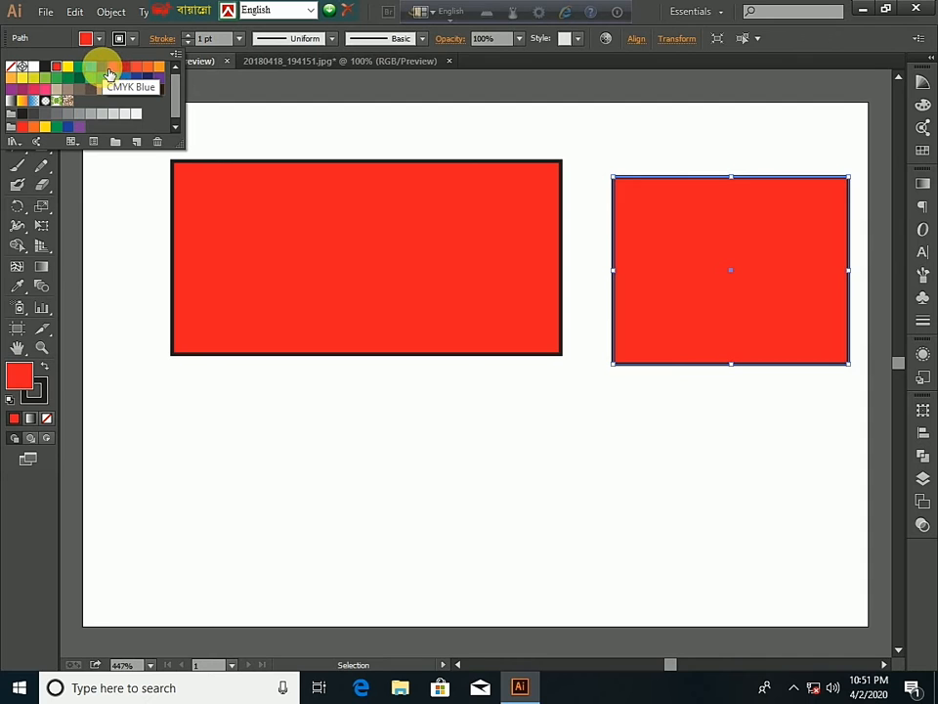
pyautogui.click(109, 74)
pyautogui.click(98, 37)
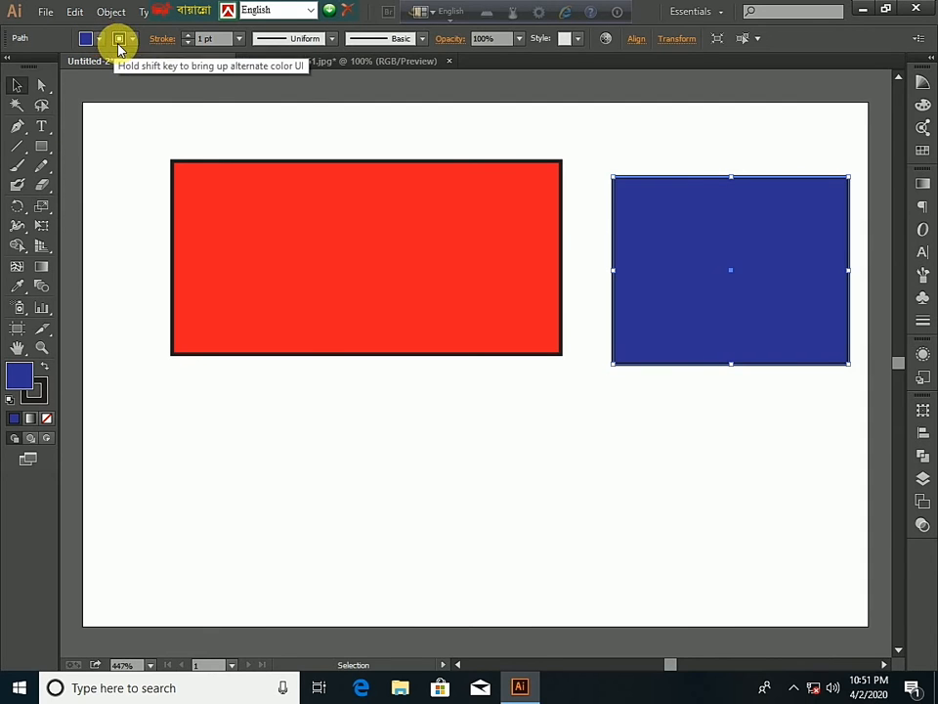
# Paste the copied red rectangle in front of the dark blue one and move it below the large red rectangle
pyautogui.click(75, 12)
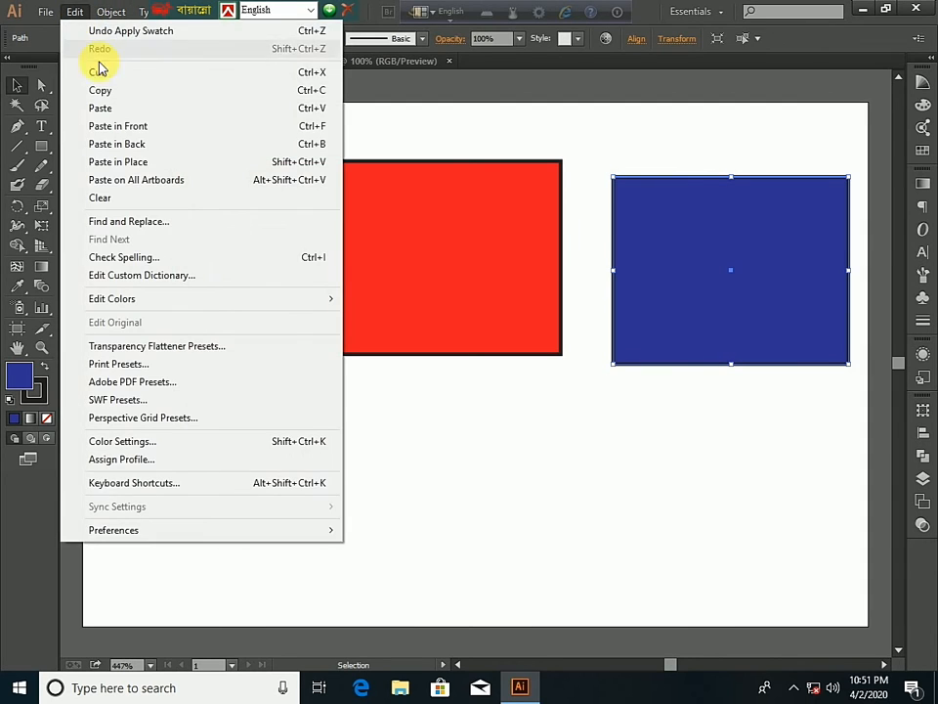
pyautogui.click(138, 135)
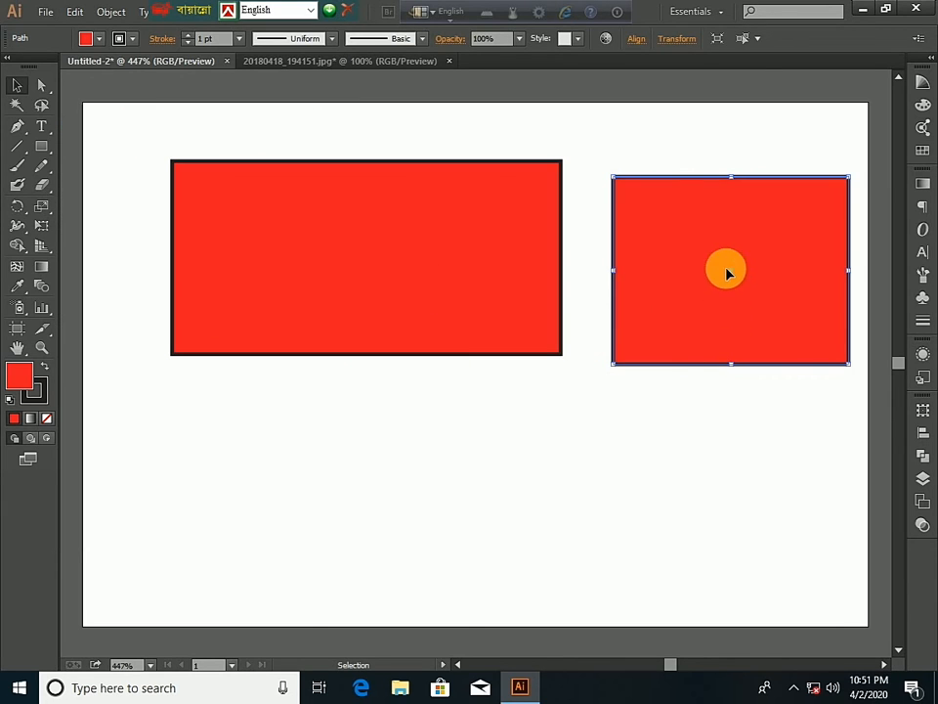
pyautogui.moveTo(750, 253); pyautogui.dragTo(462, 465)
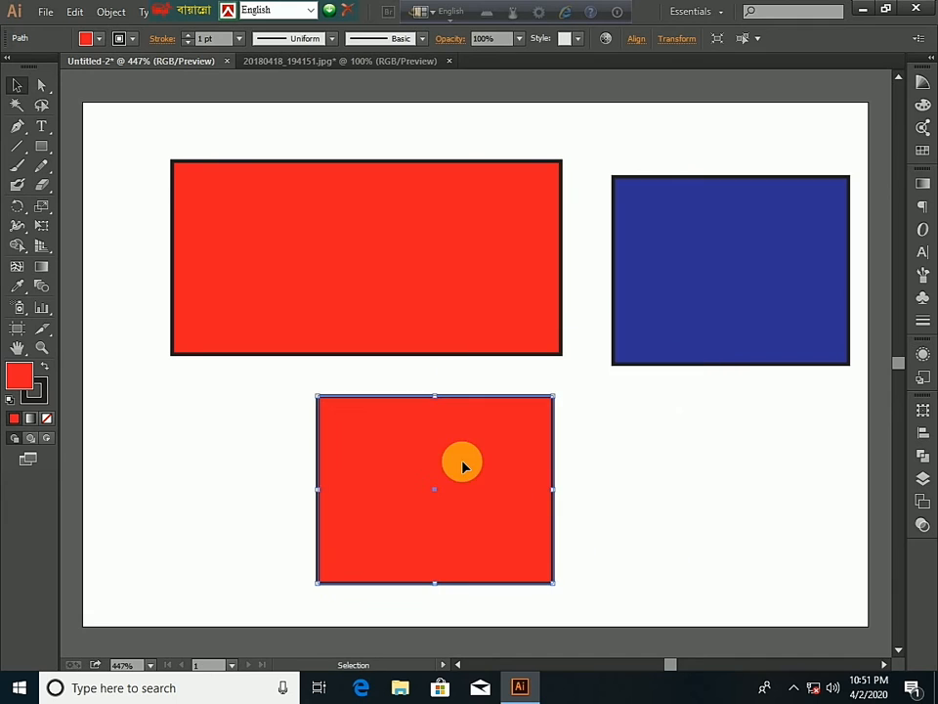
# Fill the lower pasted rectangle with the light blue C=70 M=15 Y=0 K=0 swatch
pyautogui.click(98, 41)
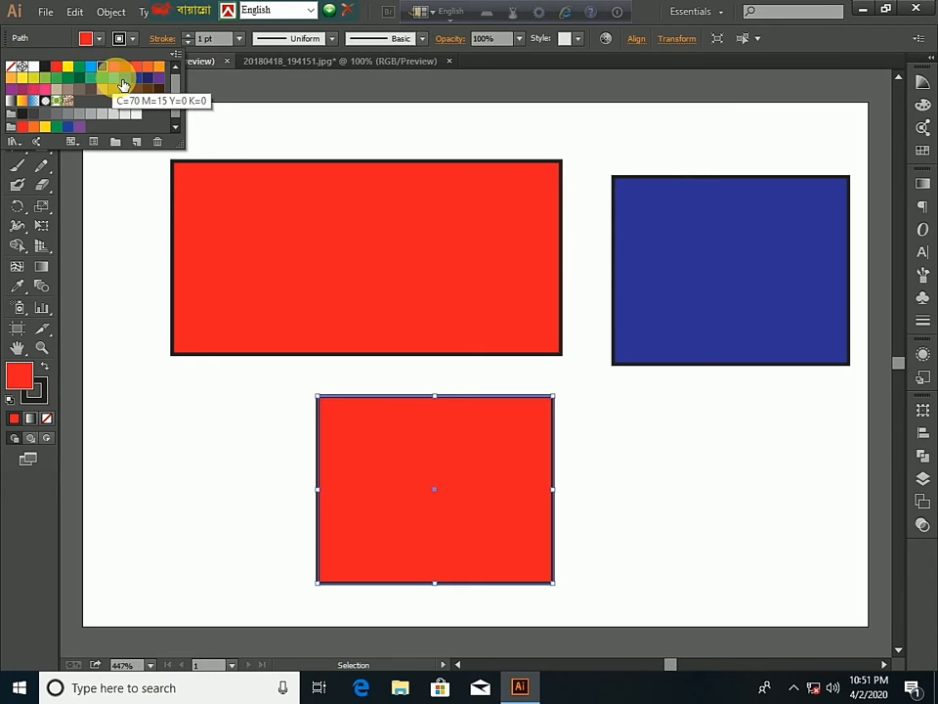
pyautogui.click(116, 81)
pyautogui.click(160, 225)
# Move the light blue rectangle over the red and dark blue ones to show its stacking order, ending below and between them
pyautogui.moveTo(408, 495); pyautogui.dragTo(373, 326)
pyautogui.click(373, 320)
pyautogui.moveTo(379, 379); pyautogui.dragTo(738, 327)
pyautogui.moveTo(668, 336); pyautogui.dragTo(699, 260)
pyautogui.moveTo(672, 200)
pyautogui.mouseDown()
pyautogui.moveTo(666, 262)
pyautogui.moveTo(649, 273)
pyautogui.moveTo(646, 236)
pyautogui.moveTo(659, 235)
pyautogui.moveTo(672, 203)
pyautogui.mouseUp()
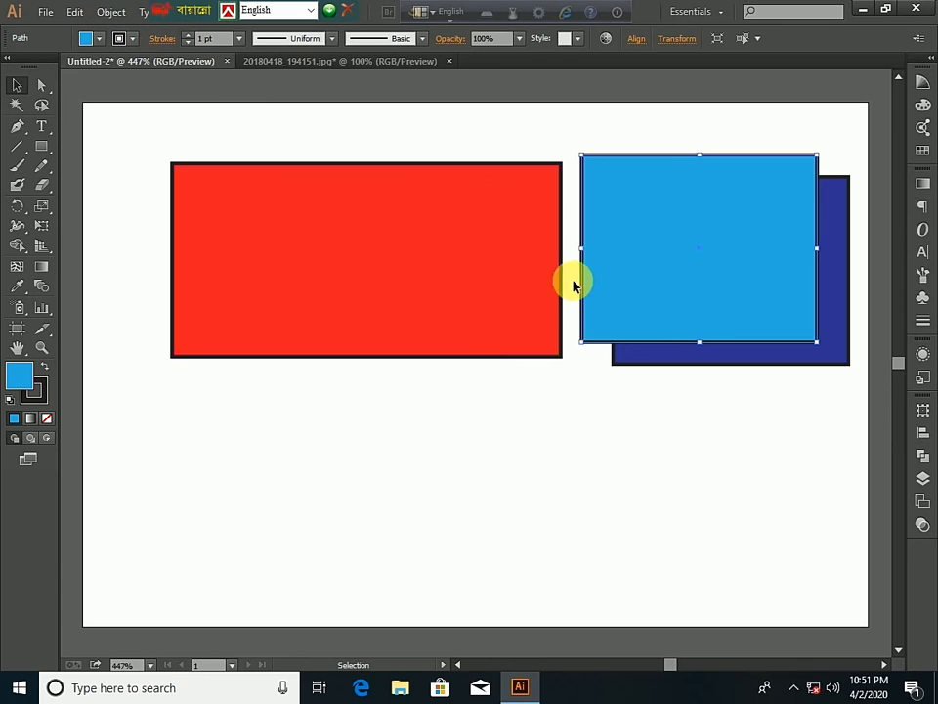
pyautogui.moveTo(634, 232); pyautogui.dragTo(432, 451)
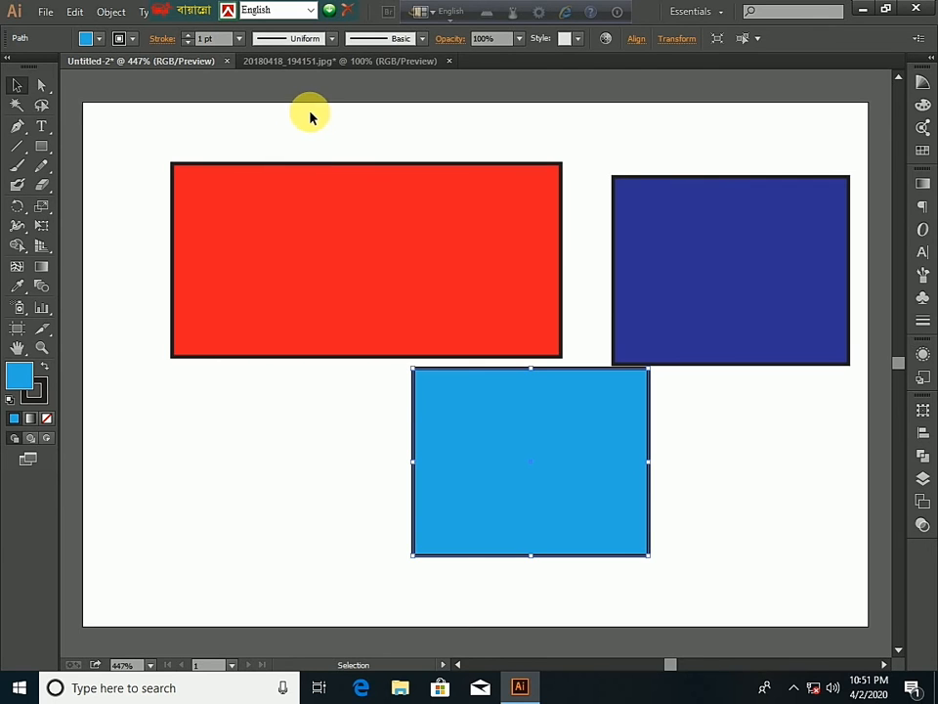
# Paste the copied red rectangle in back and position it behind the large red rectangle, overlapping the dark blue one
pyautogui.click(75, 11)
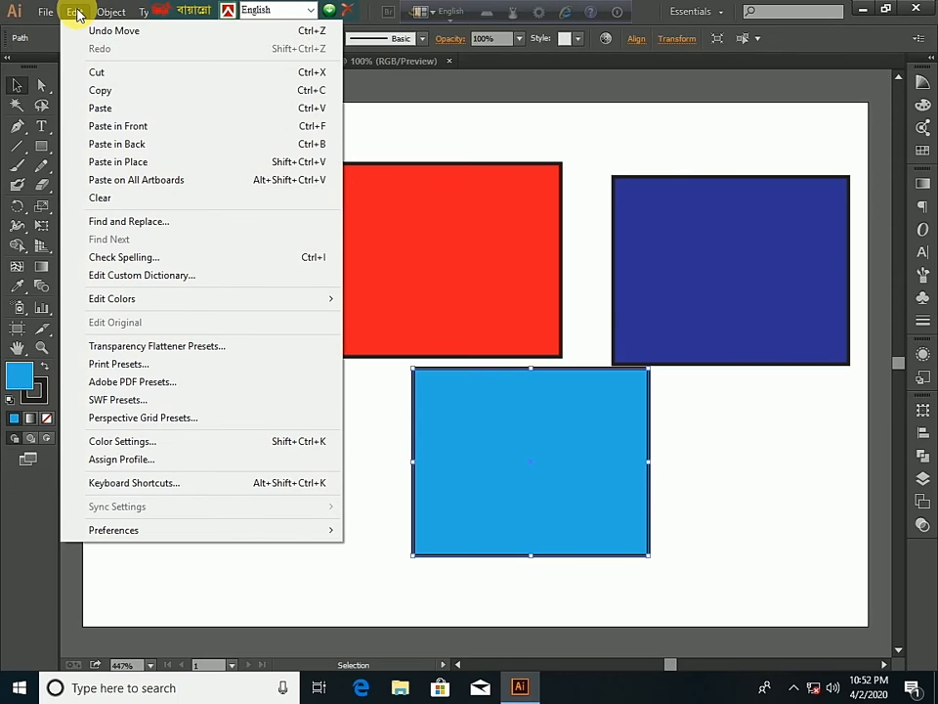
pyautogui.click(143, 147)
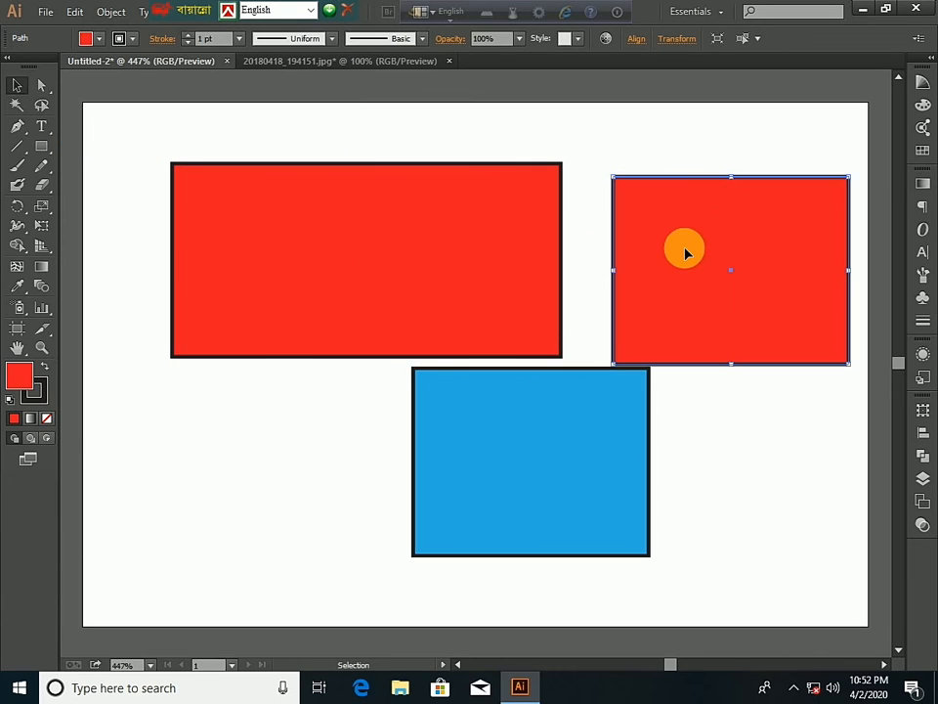
pyautogui.moveTo(704, 246); pyautogui.dragTo(427, 200)
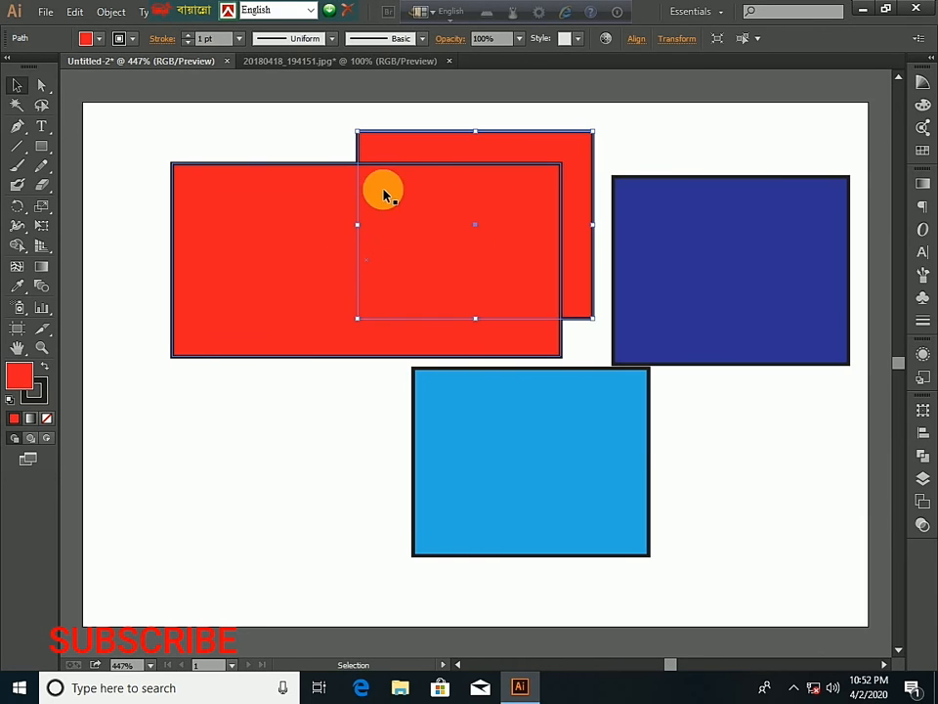
pyautogui.moveTo(426, 154); pyautogui.dragTo(499, 187)
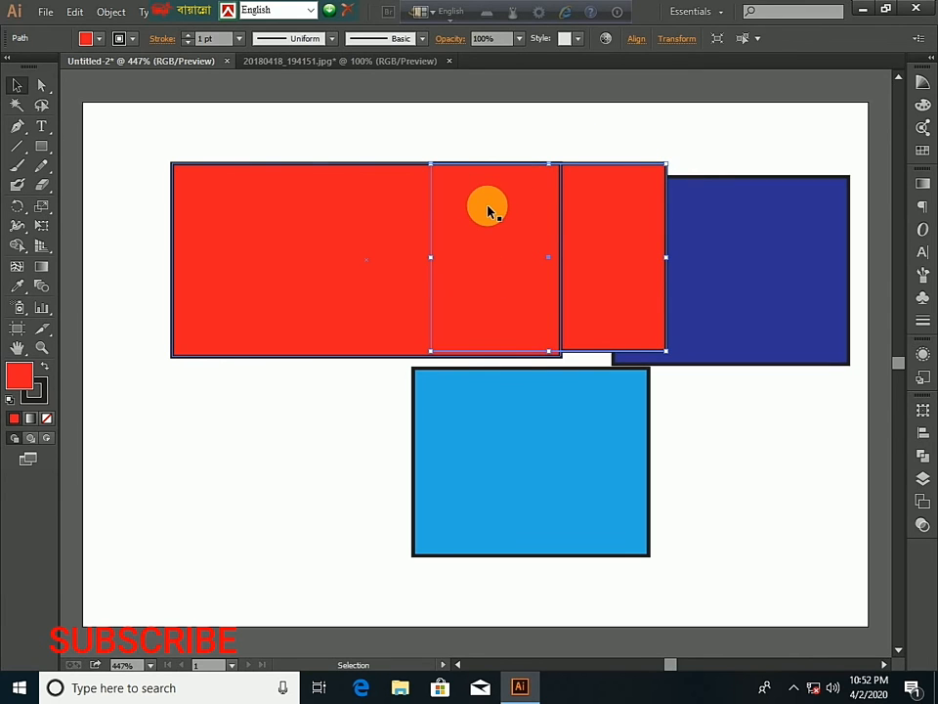
# Bring the dark blue rectangle to the front and move it over the red rectangles
pyautogui.keyDown('shift'); pyautogui.click(735, 220); pyautogui.keyUp('shift')
pyautogui.click(742, 224)
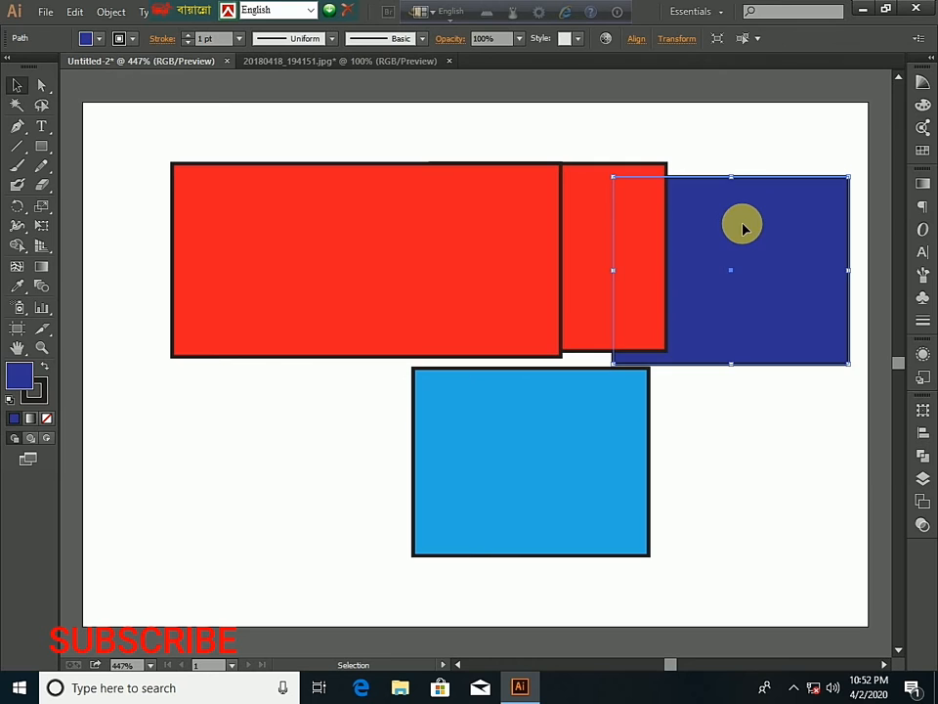
pyautogui.rightClick(742, 223)
pyautogui.moveTo(812, 467)
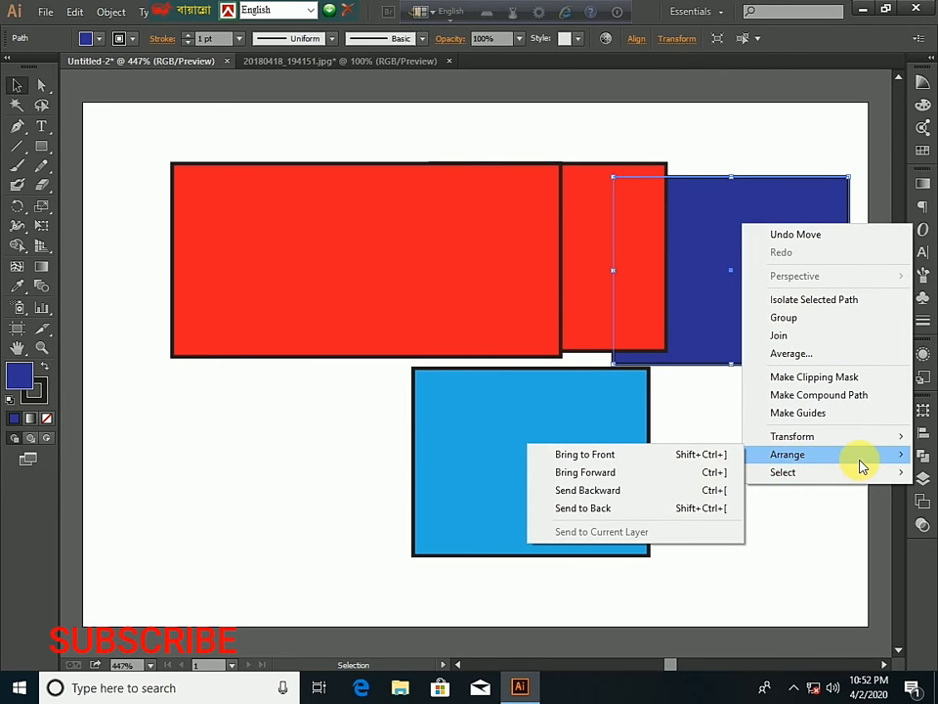
pyautogui.click(693, 463)
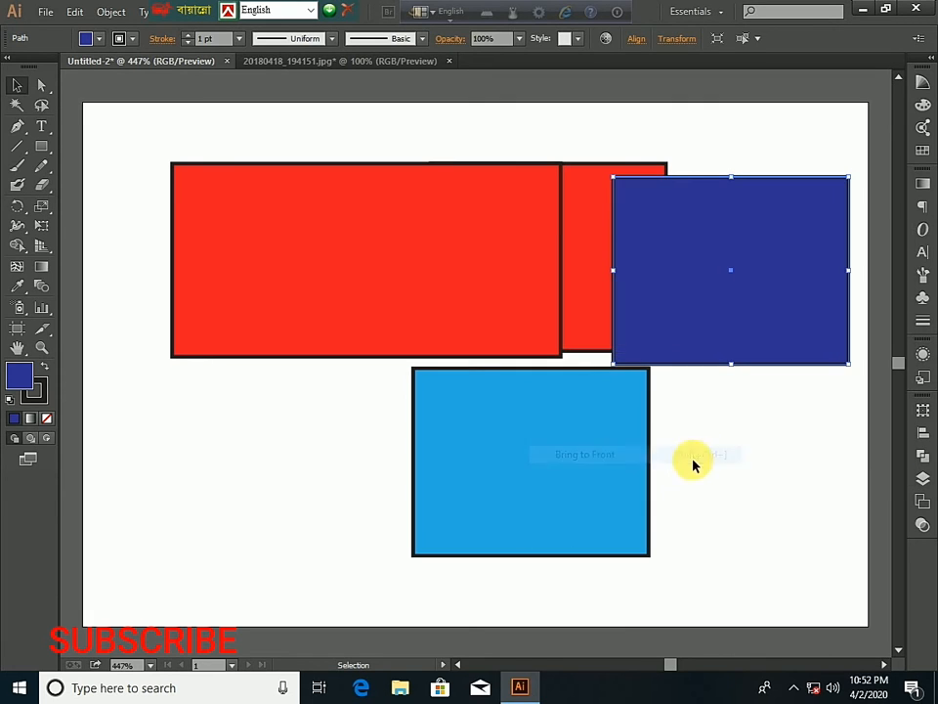
pyautogui.moveTo(688, 288); pyautogui.dragTo(591, 246)
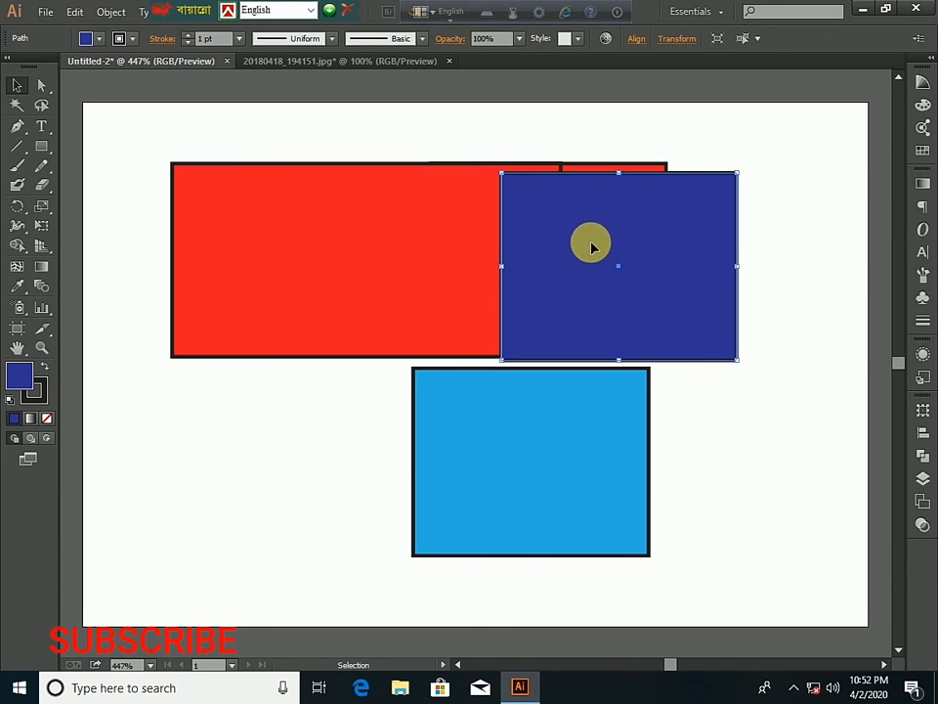
# Send the dark blue rectangle backward one level and reposition it with the large red rectangle so it sits between the two red ones
pyautogui.rightClick(592, 245)
pyautogui.moveTo(604, 201); pyautogui.dragTo(627, 241)
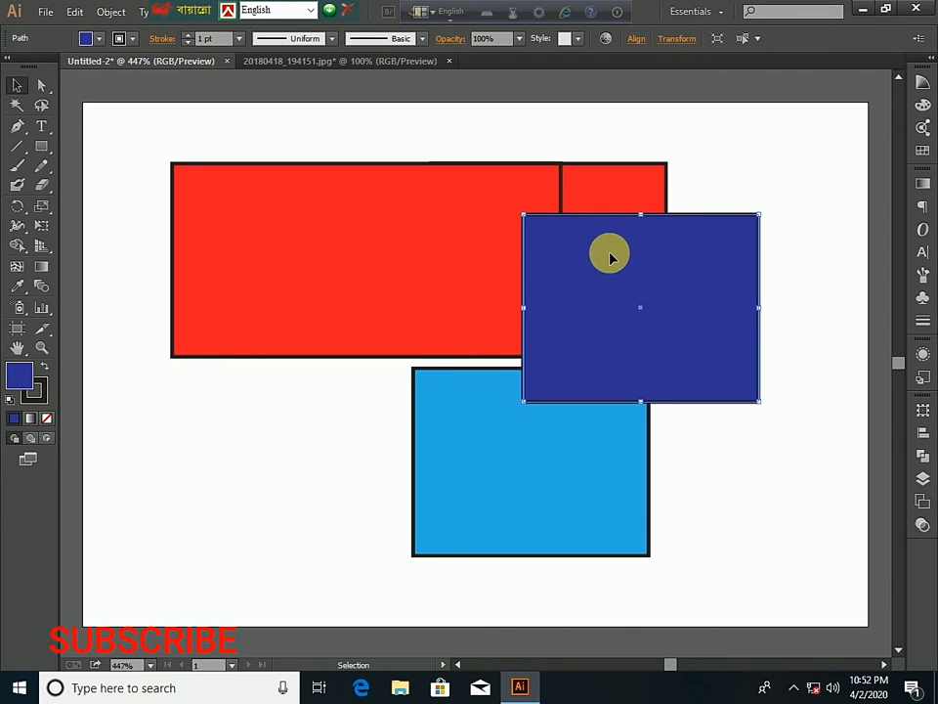
pyautogui.rightClick(610, 256)
pyautogui.moveTo(672, 494)
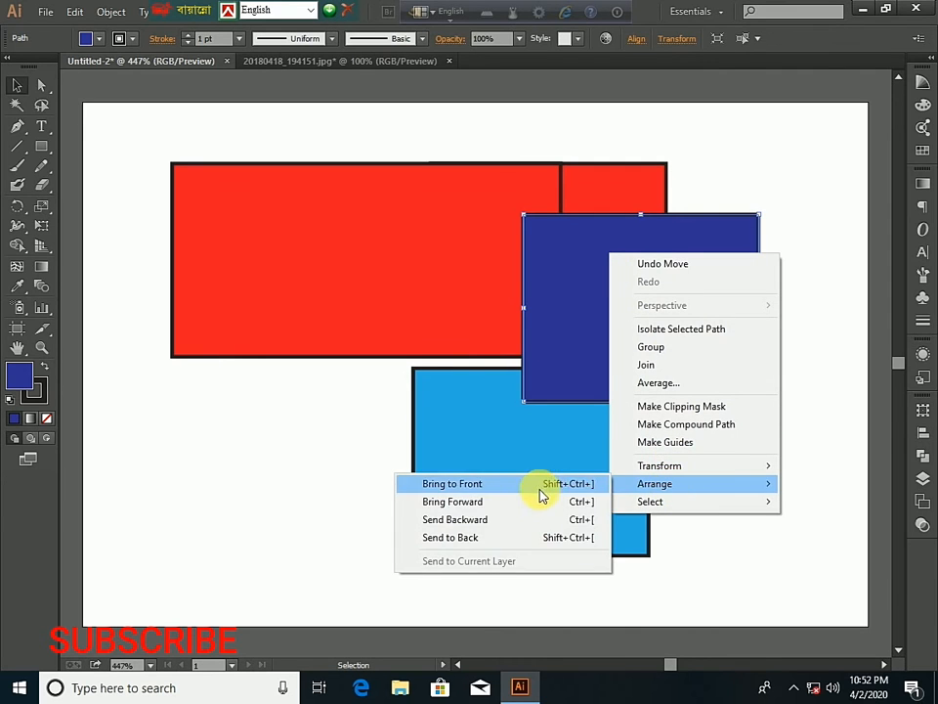
pyautogui.click(479, 525)
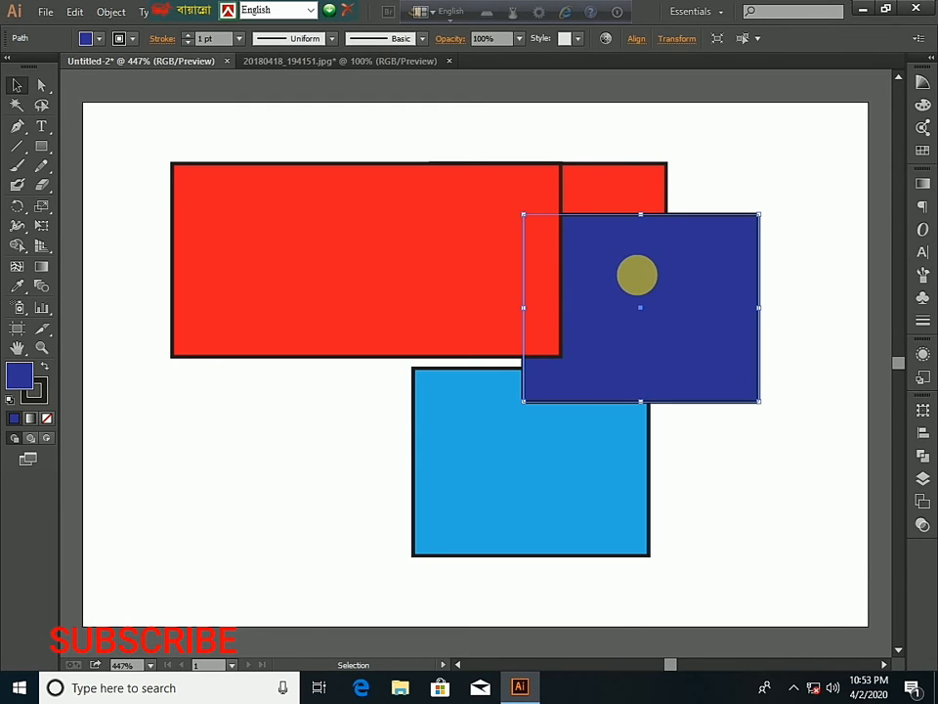
pyautogui.moveTo(640, 280); pyautogui.dragTo(398, 267)
pyautogui.moveTo(561, 247); pyautogui.dragTo(577, 252)
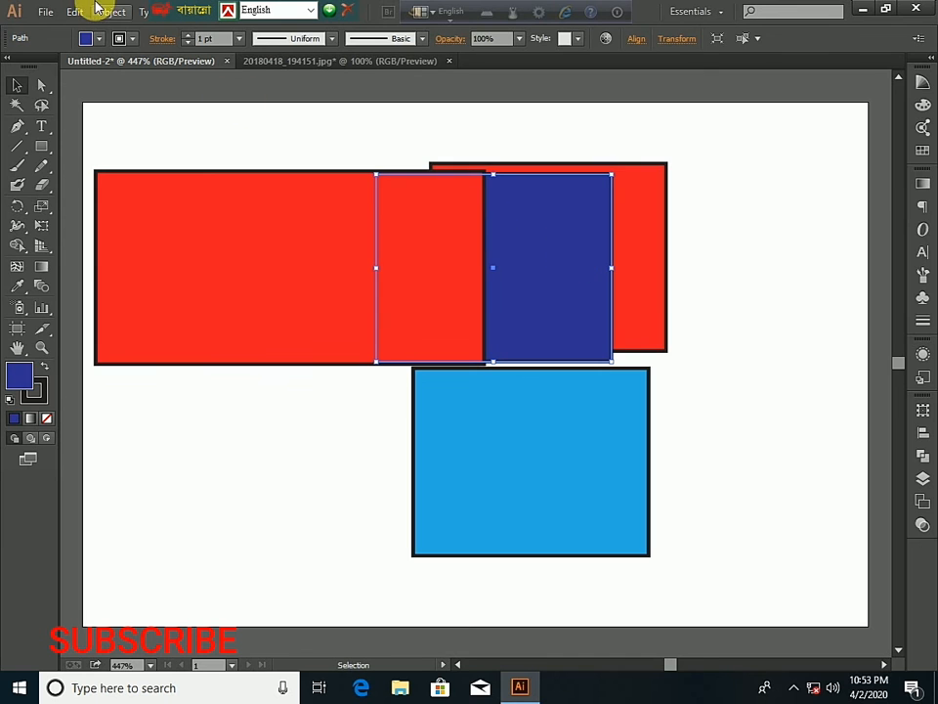
# Send the dark blue rectangle to the back and place it partly behind the smaller red and light blue rectangles
pyautogui.rightClick(551, 234)
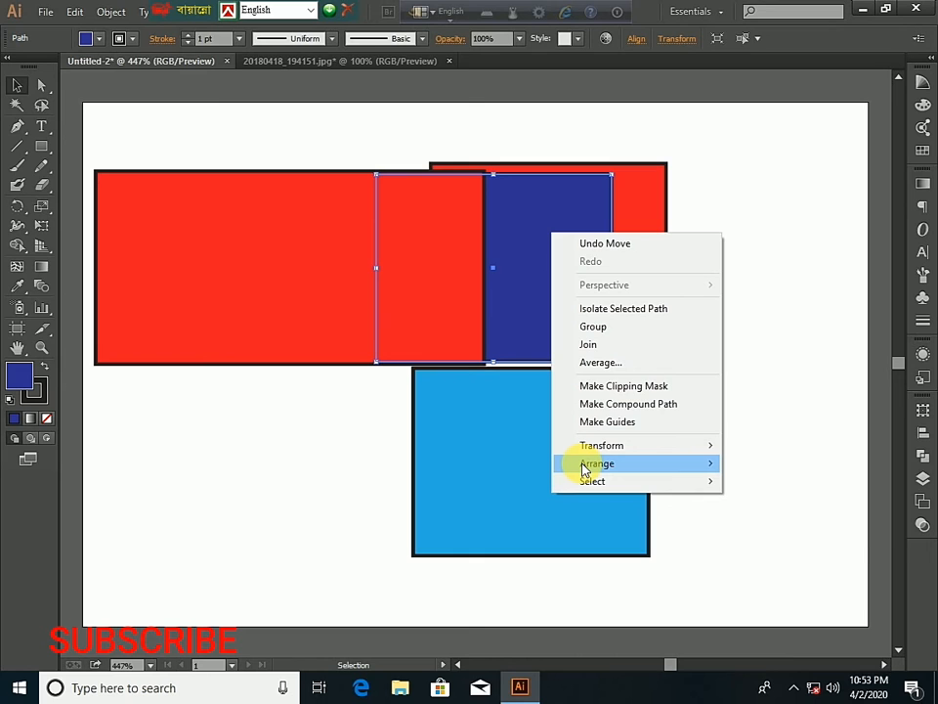
pyautogui.moveTo(583, 469)
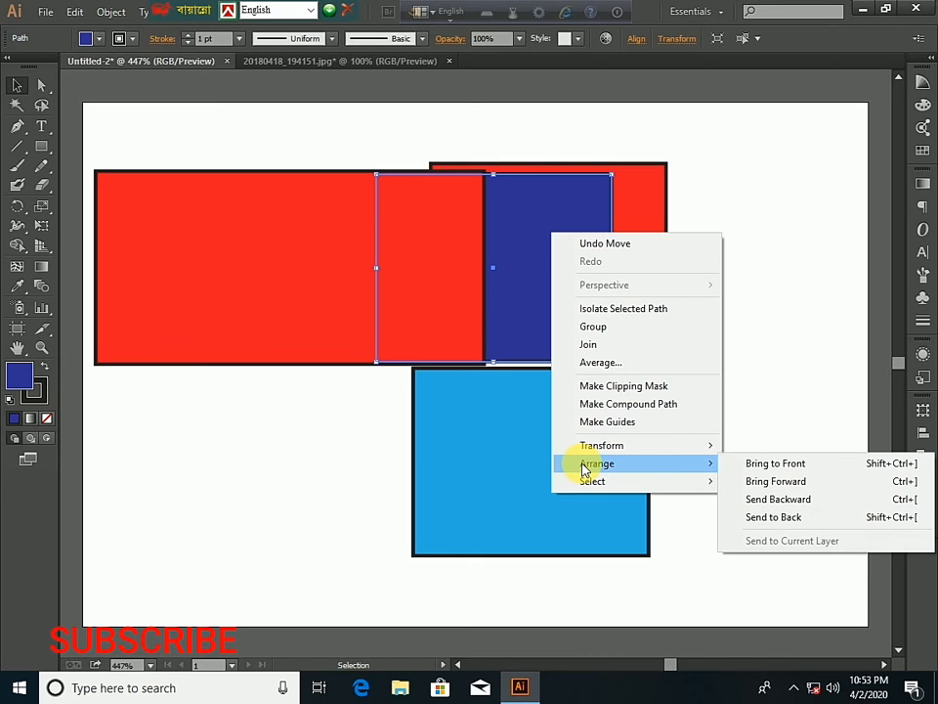
pyautogui.click(756, 520)
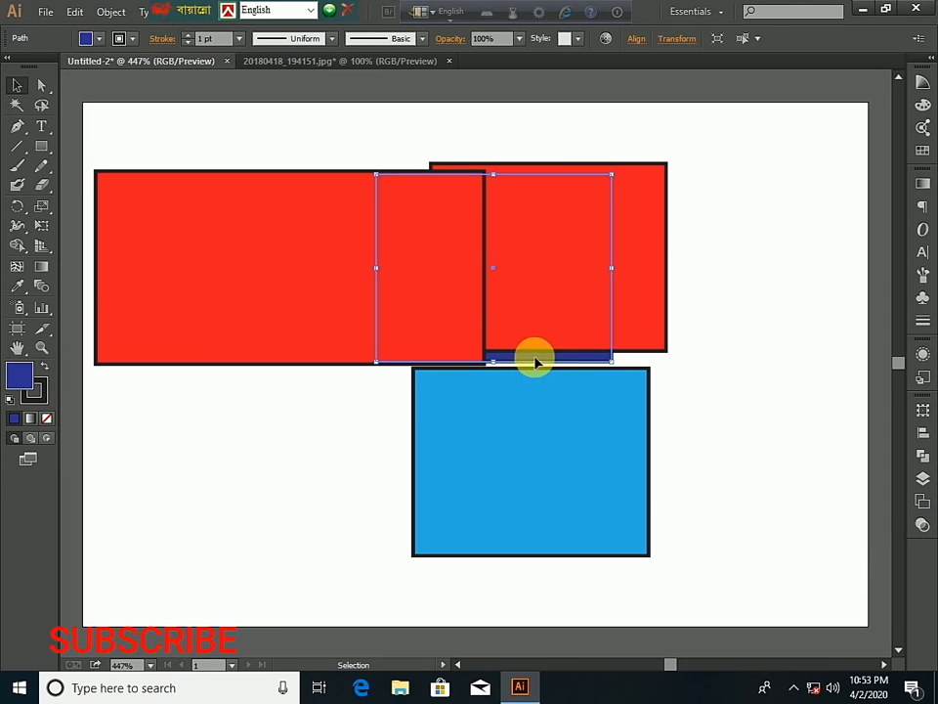
pyautogui.moveTo(535, 362); pyautogui.dragTo(767, 387)
pyautogui.moveTo(759, 251); pyautogui.dragTo(723, 314)
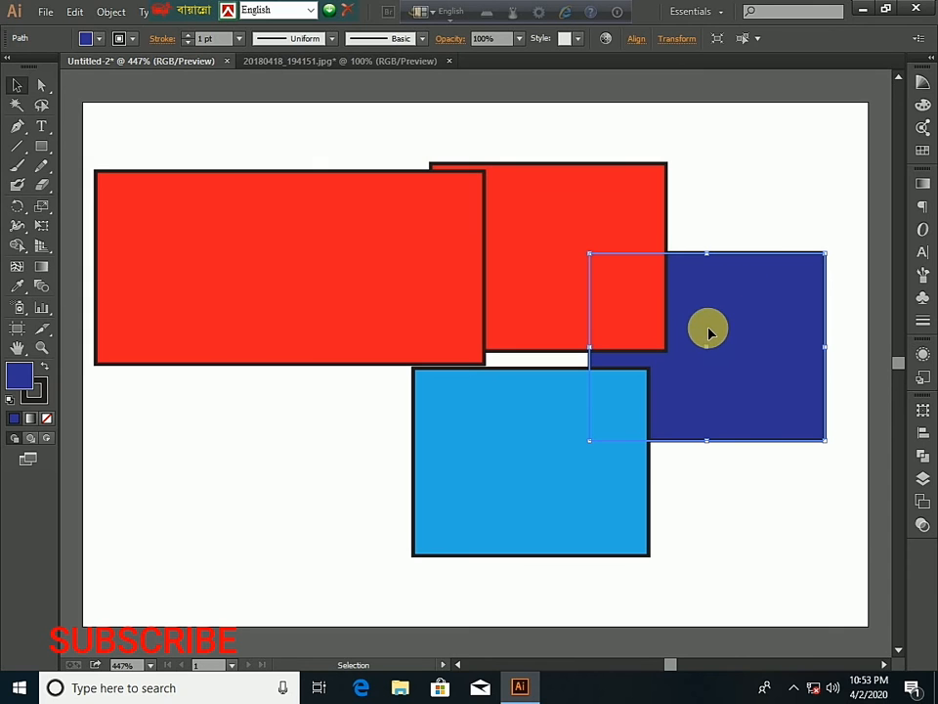
# Review the Arrange options for the smaller red rectangle and the Edit Colors commands available without a selection
pyautogui.rightClick(715, 288)
pyautogui.rightClick(598, 217)
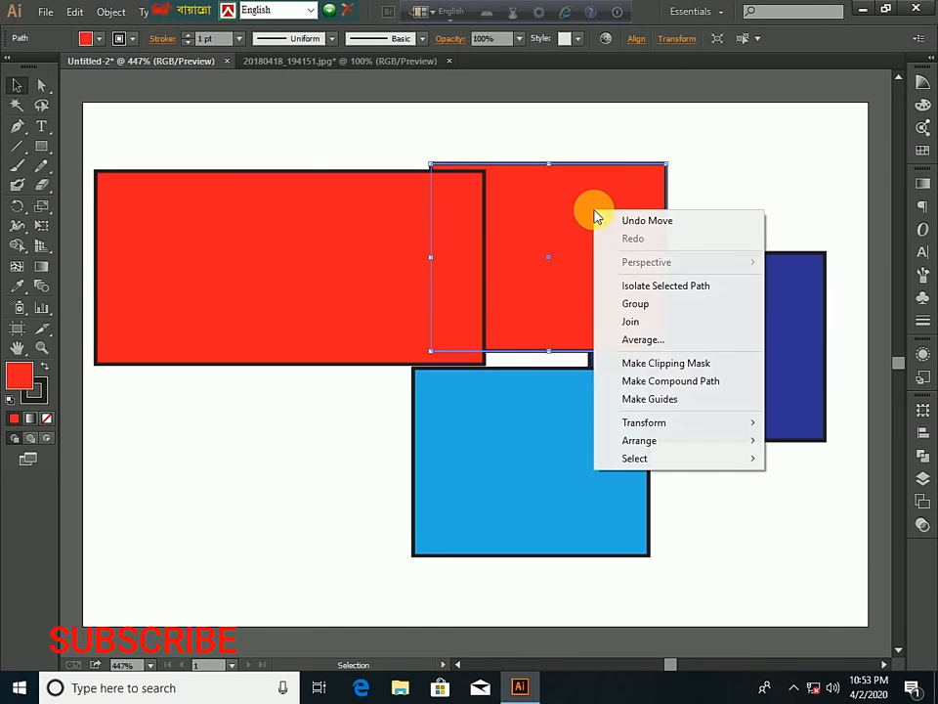
pyautogui.moveTo(678, 440)
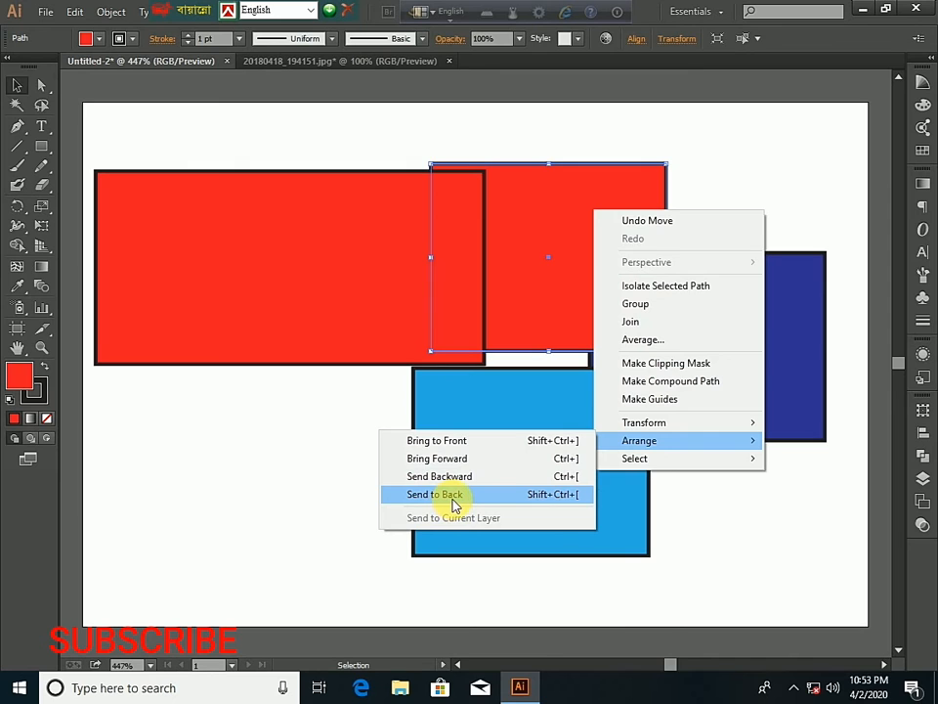
pyautogui.click(470, 405)
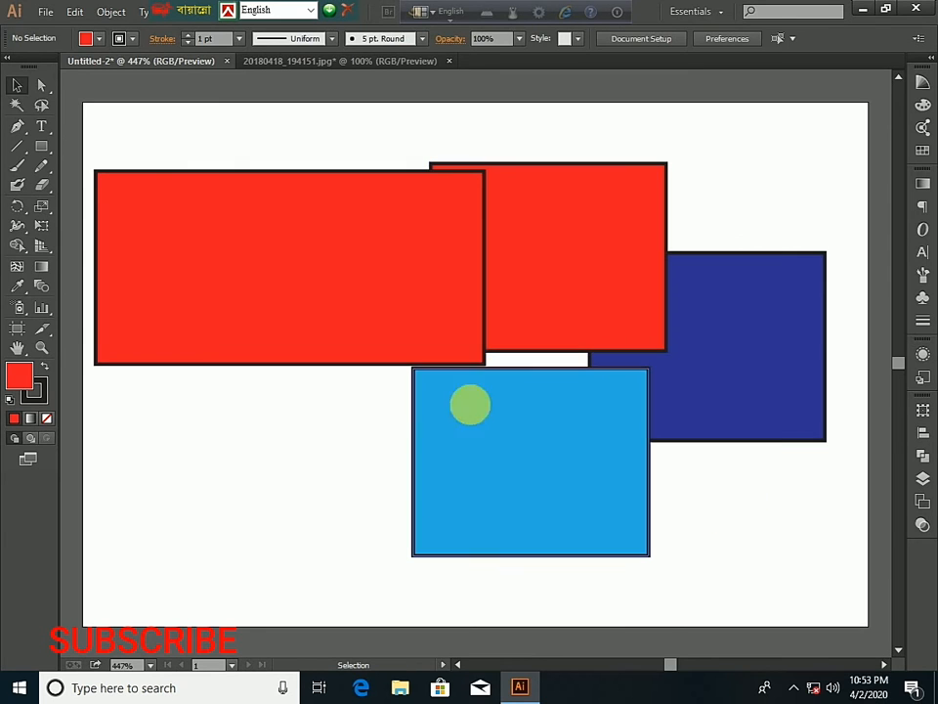
pyautogui.click(76, 13)
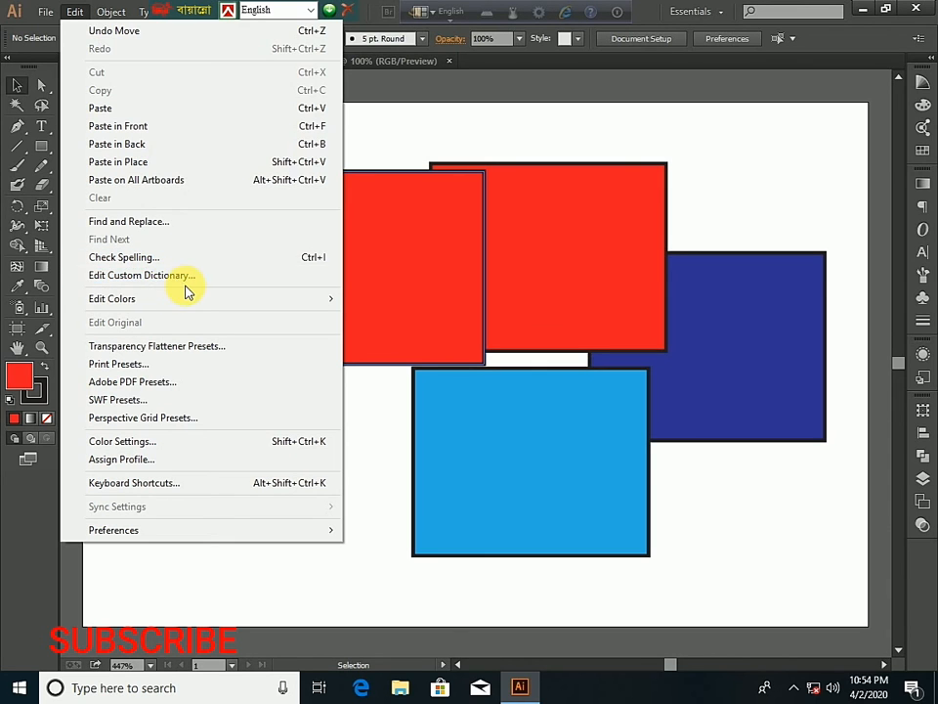
pyautogui.moveTo(162, 309)
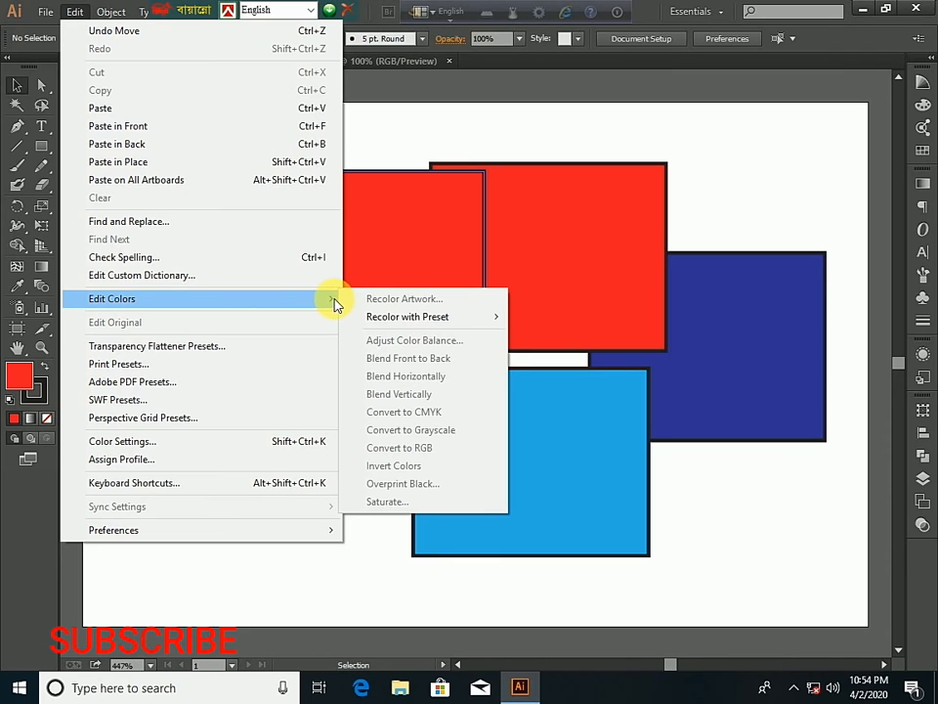
pyautogui.click(731, 279)
pyautogui.click(736, 285)
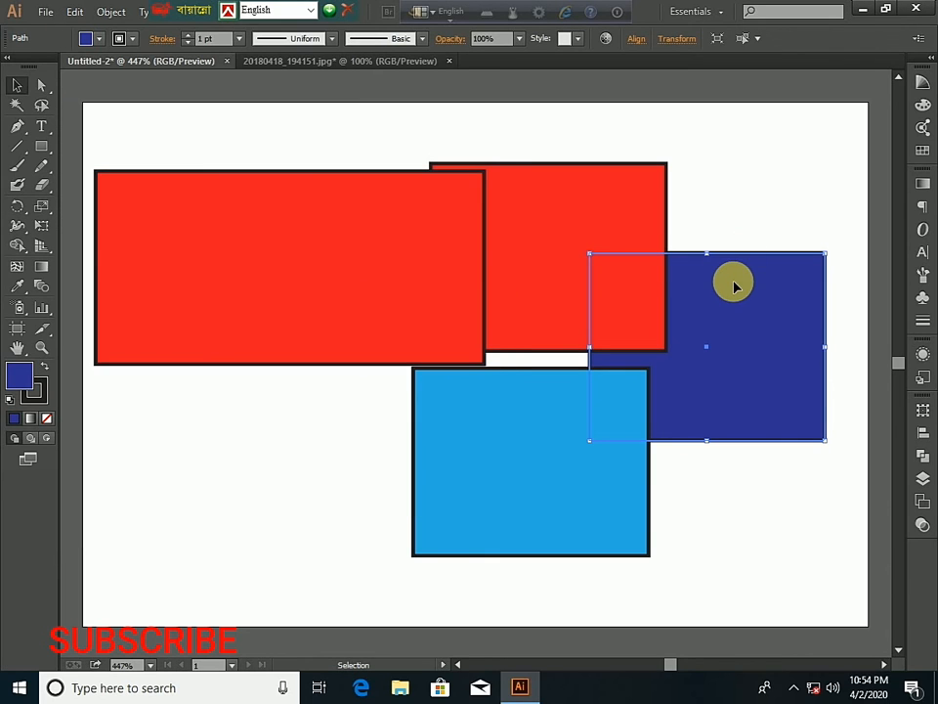
pyautogui.doubleClick(735, 286)
pyautogui.click(70, 79)
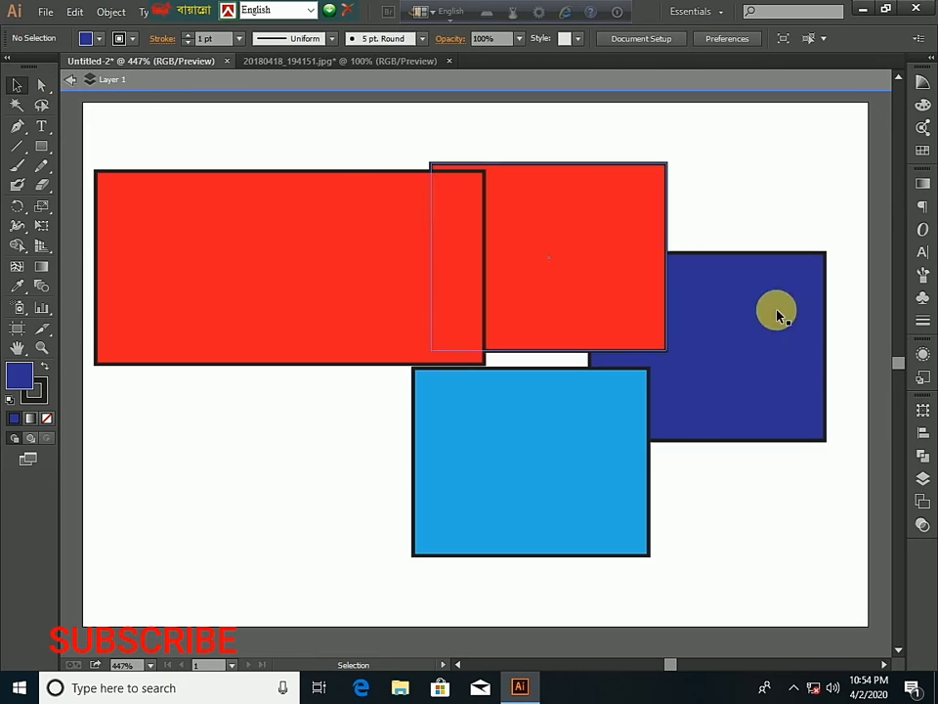
# Apply Recolor Artwork with the Brights color group to the large red rectangle and exit isolation mode
pyautogui.click(321, 240)
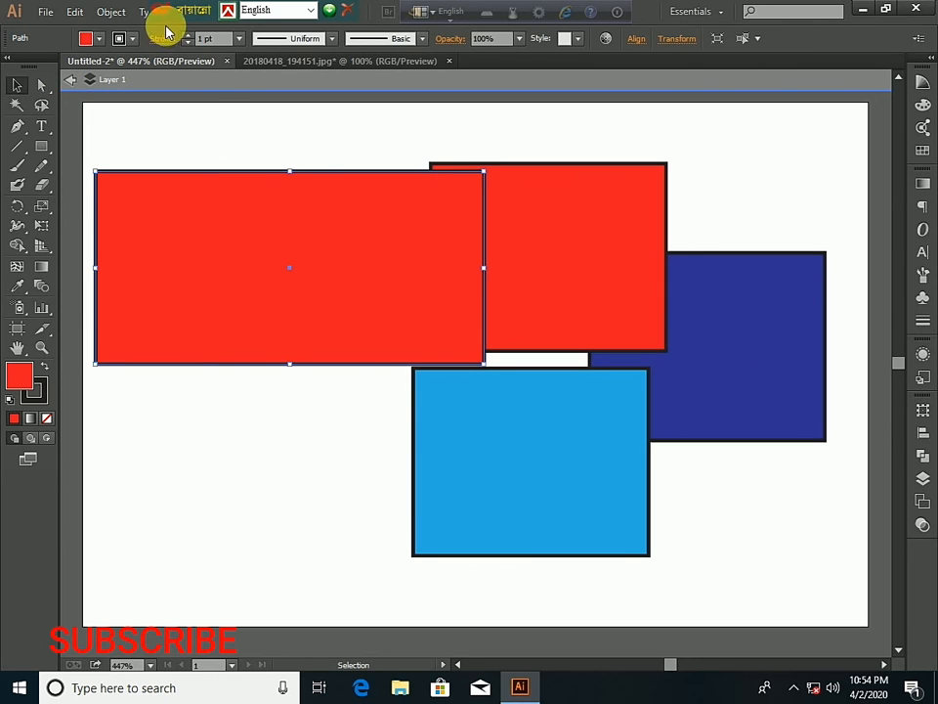
pyautogui.click(73, 11)
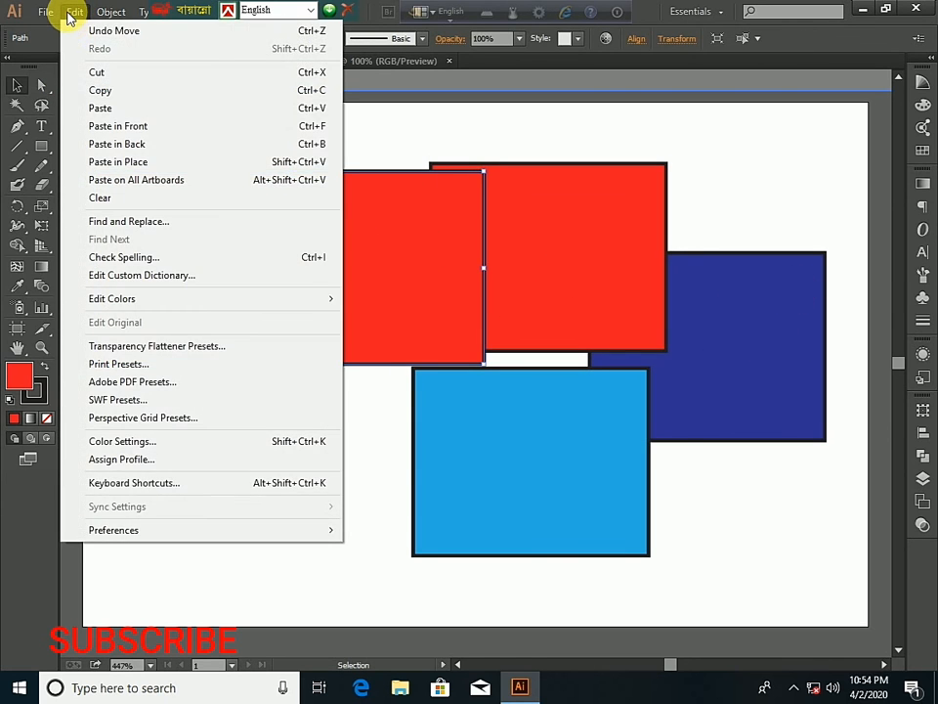
pyautogui.moveTo(119, 306)
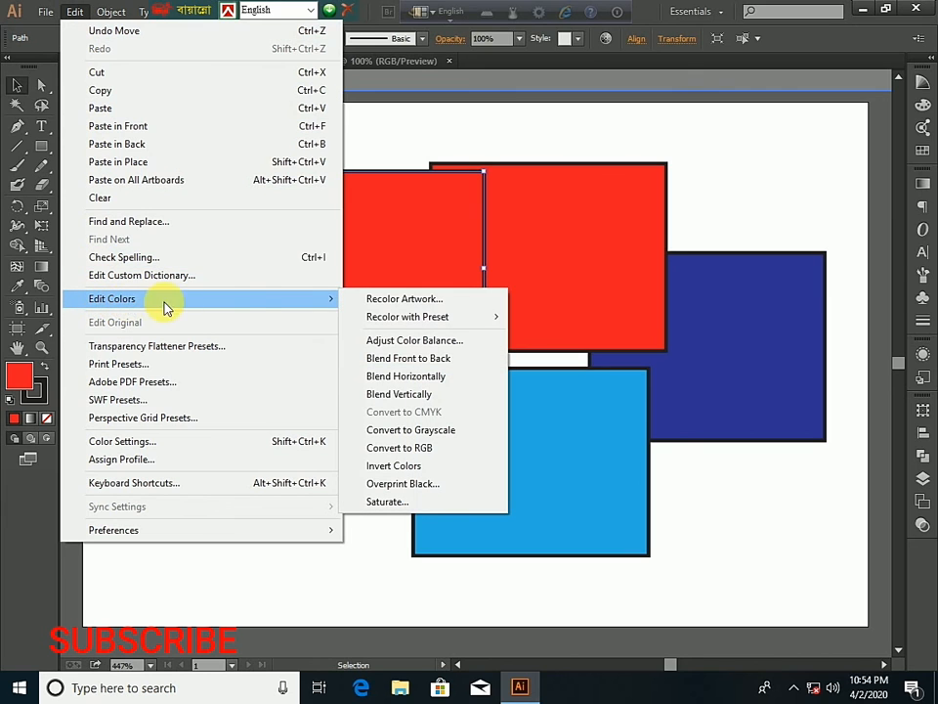
pyautogui.click(432, 302)
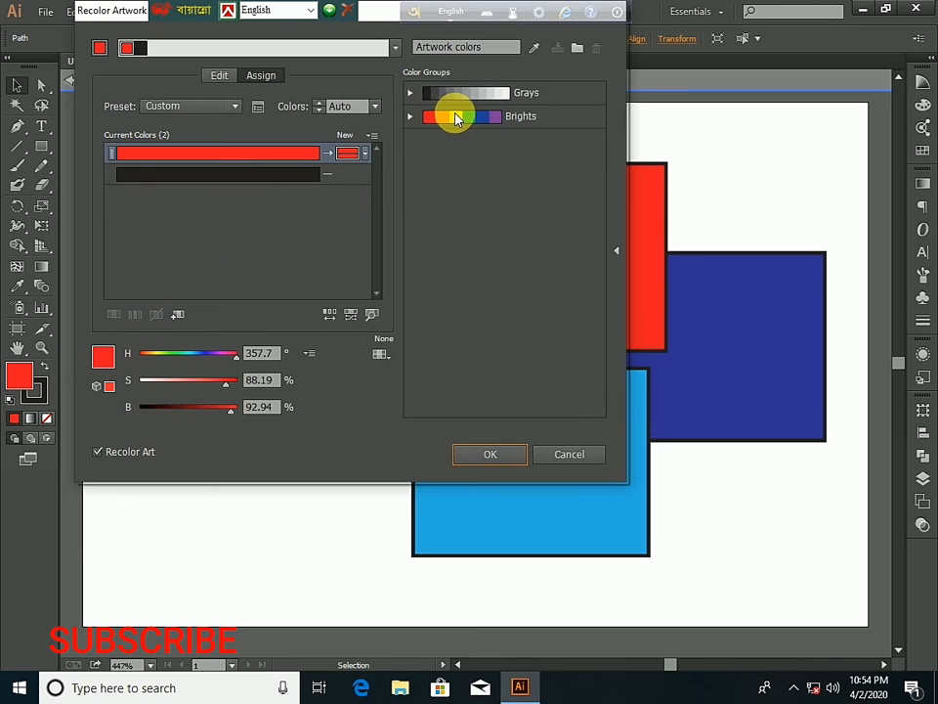
pyautogui.click(457, 117)
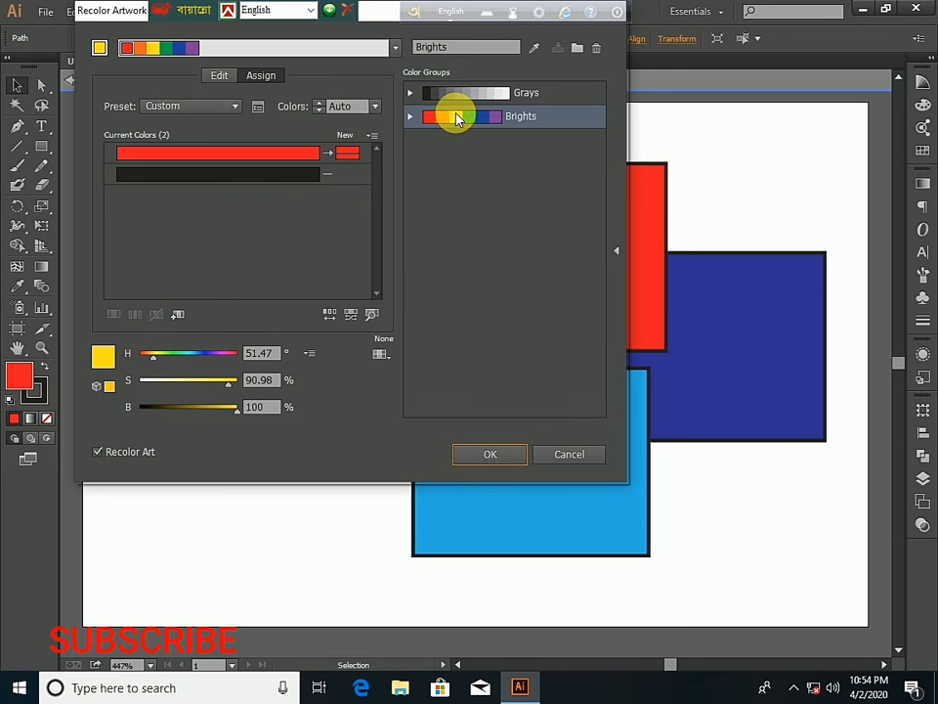
pyautogui.click(489, 465)
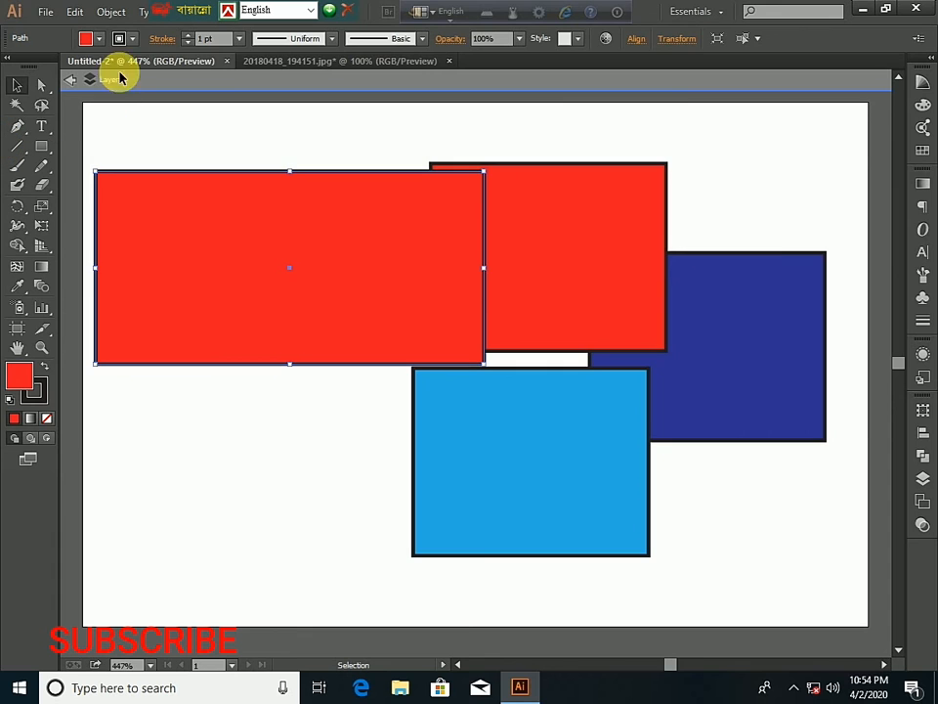
pyautogui.click(71, 82)
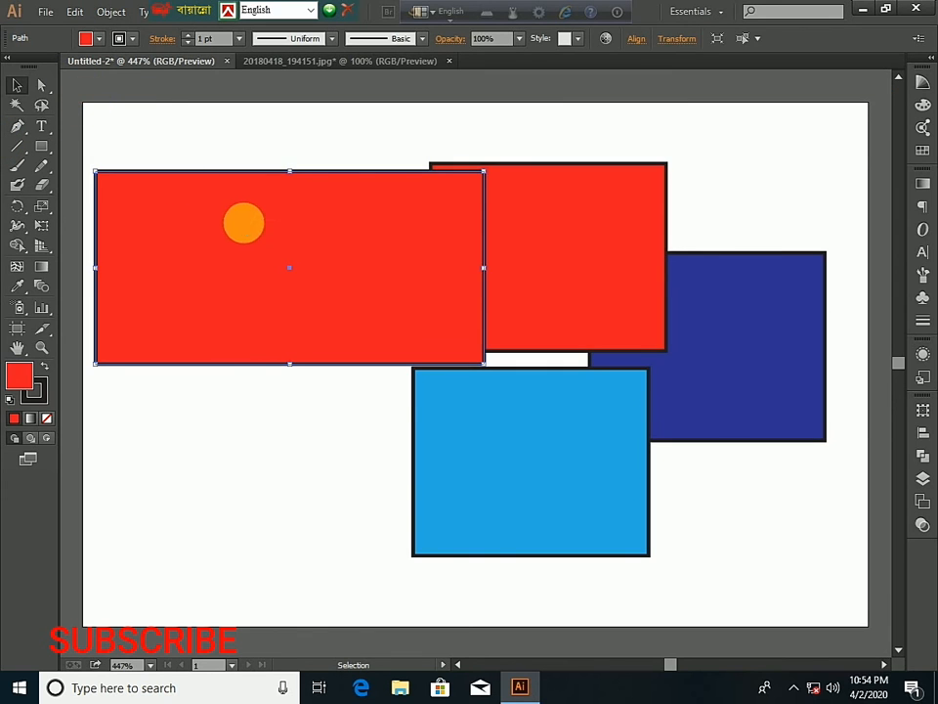
# Move the large red rectangle slightly right and up, and apply Recolor Artwork to it again with the Brights group
pyautogui.moveTo(245, 221); pyautogui.dragTo(278, 205)
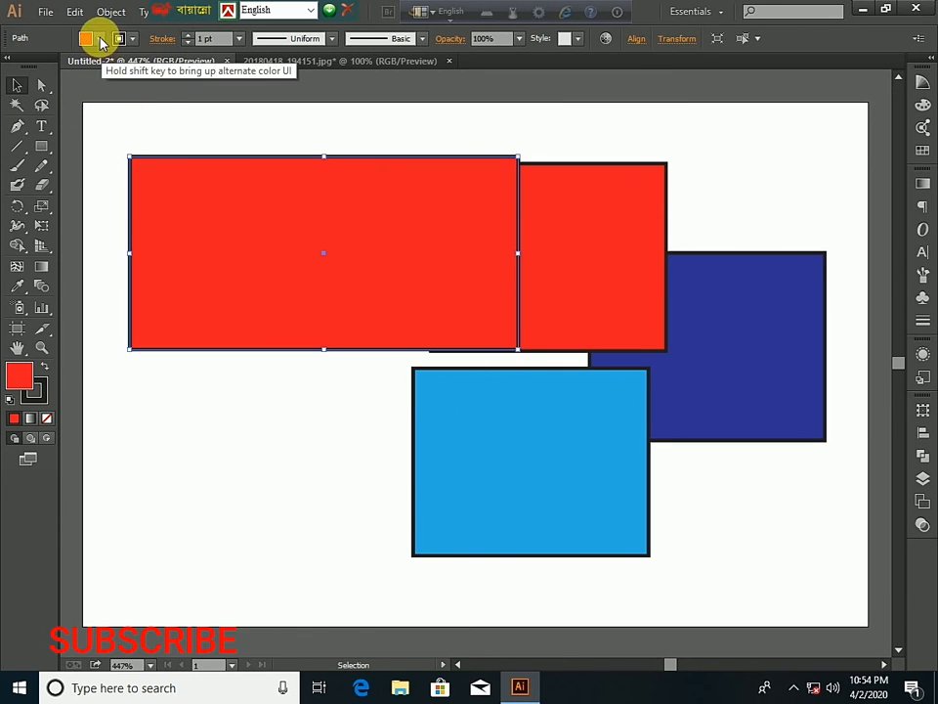
pyautogui.click(75, 12)
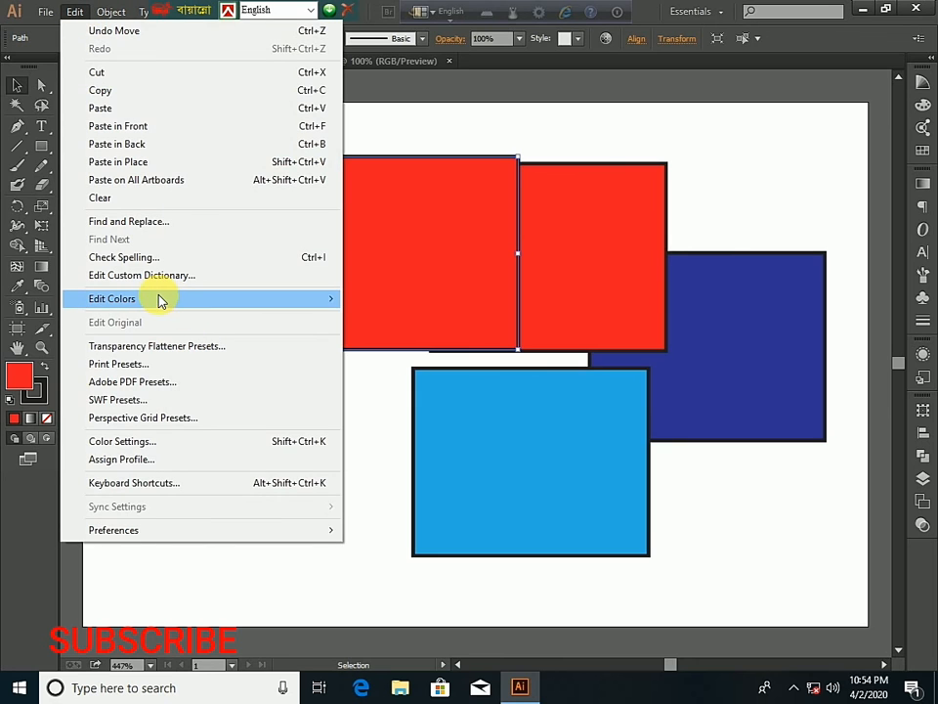
pyautogui.moveTo(372, 319)
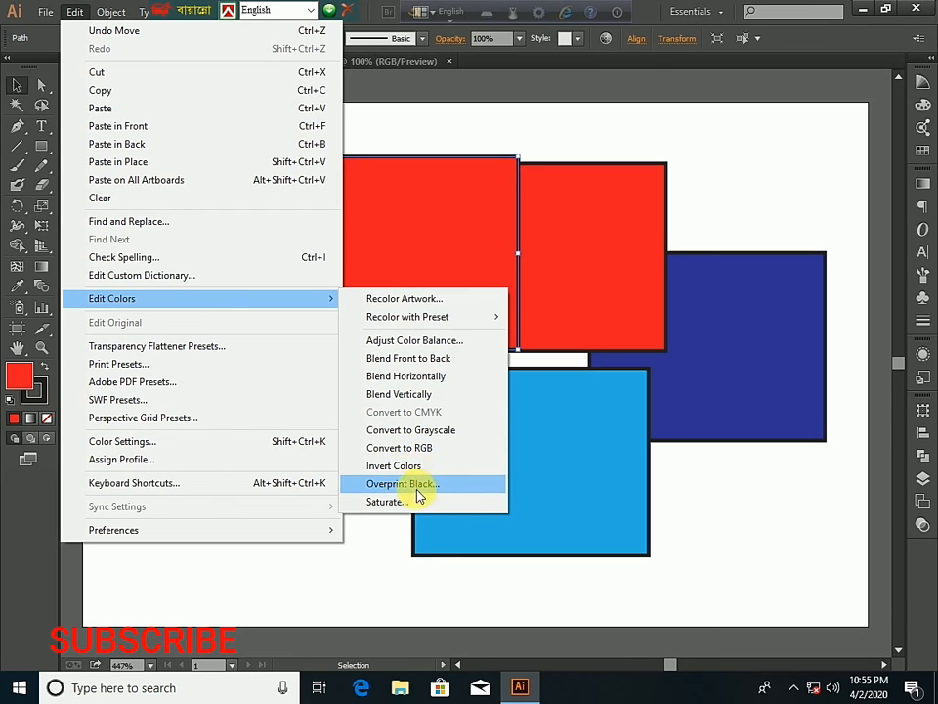
pyautogui.moveTo(383, 321)
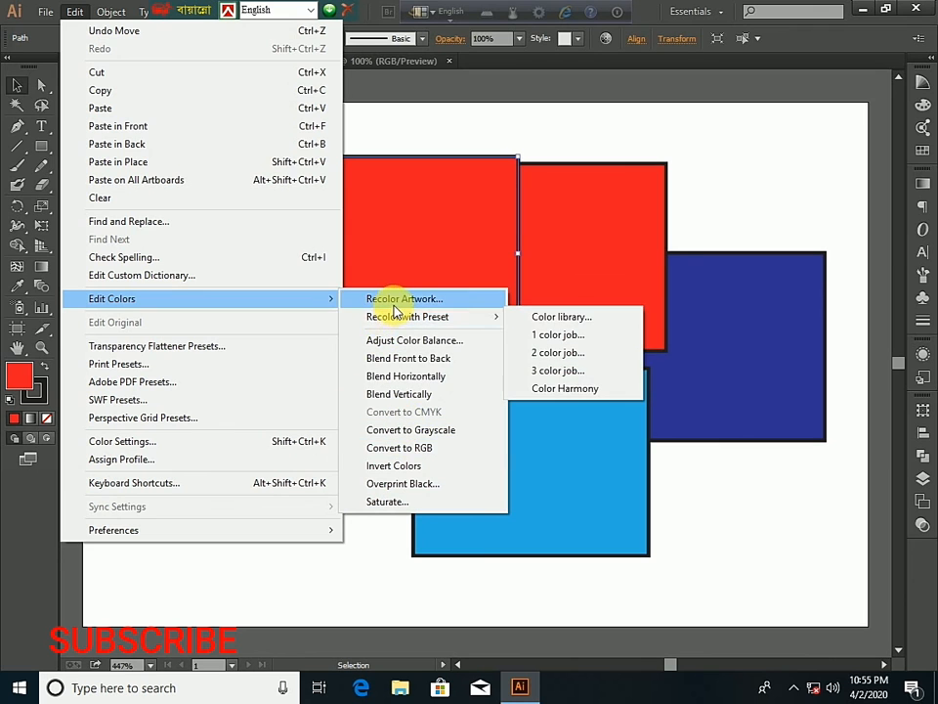
pyautogui.click(387, 299)
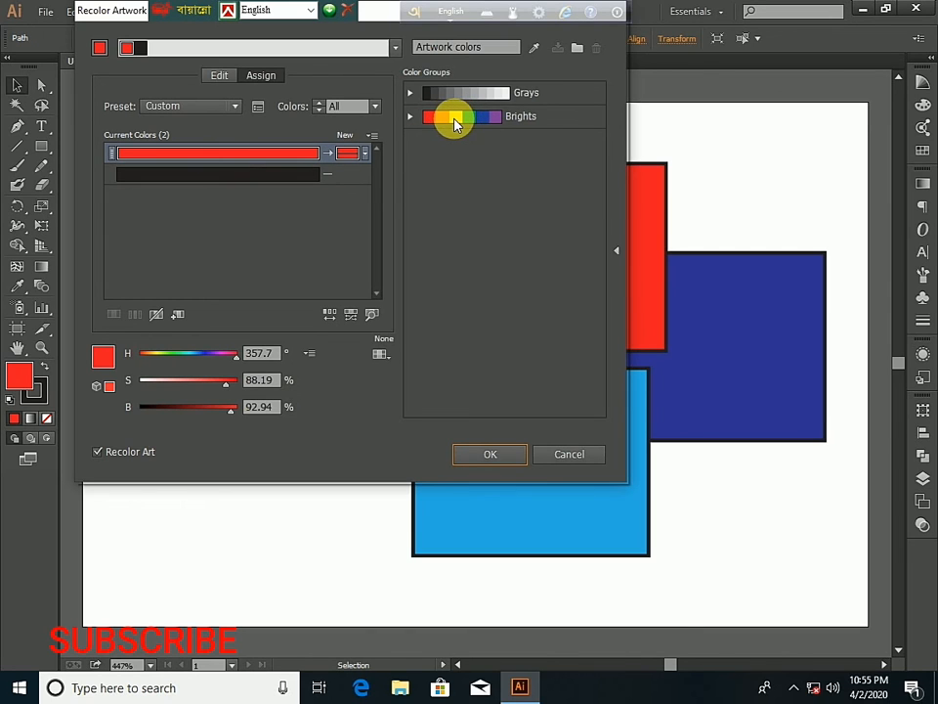
pyautogui.click(453, 120)
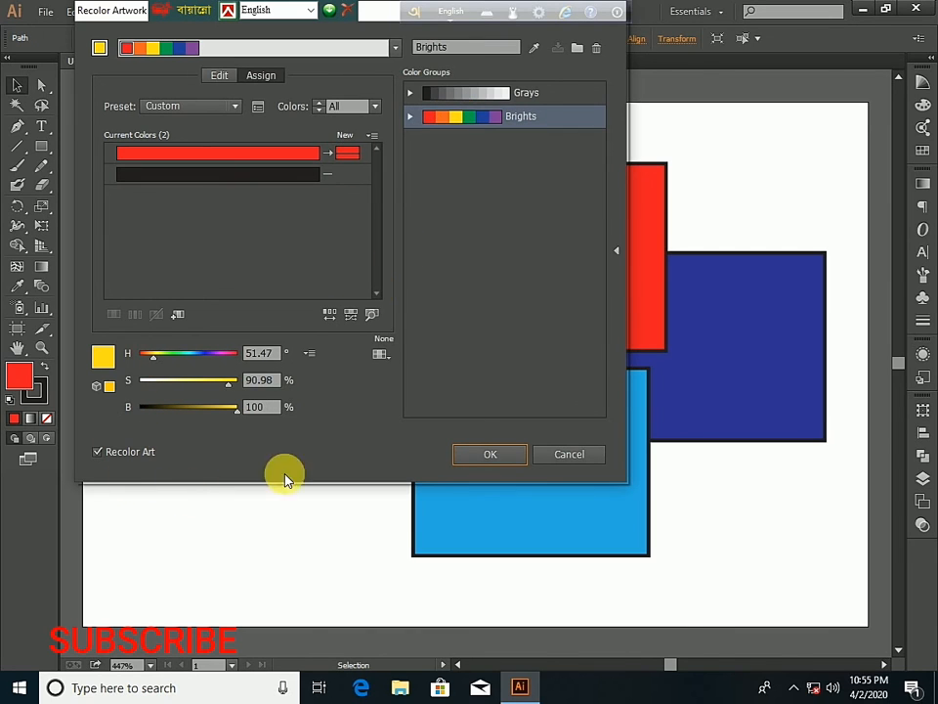
pyautogui.click(514, 462)
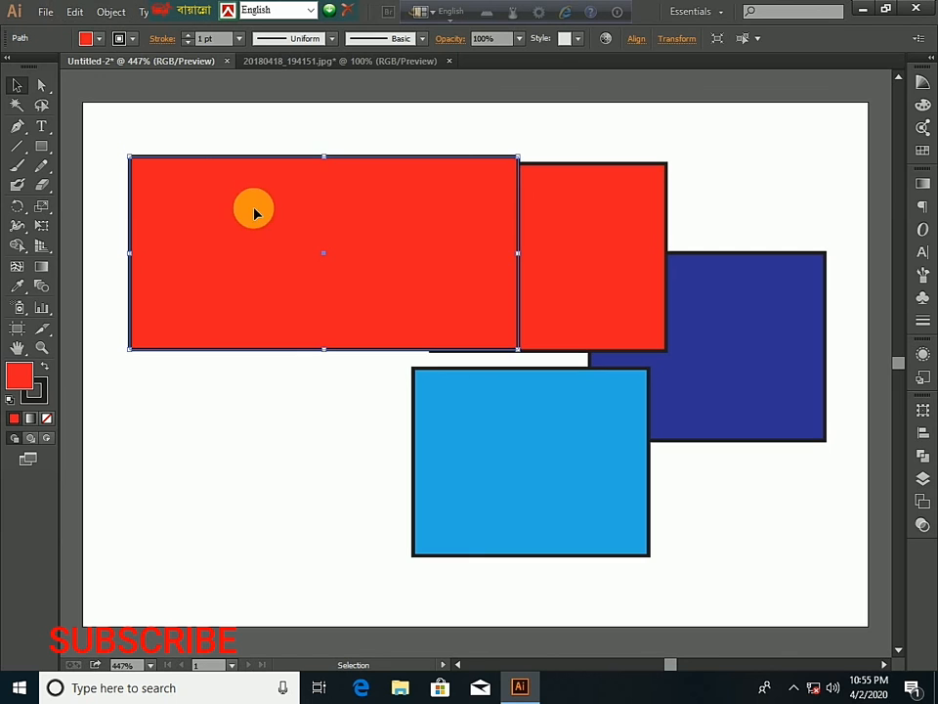
# Open the Keyboard Shortcuts settings and review the shortcuts assigned to the tools in the Illustrator Defaults set
pyautogui.click(73, 12)
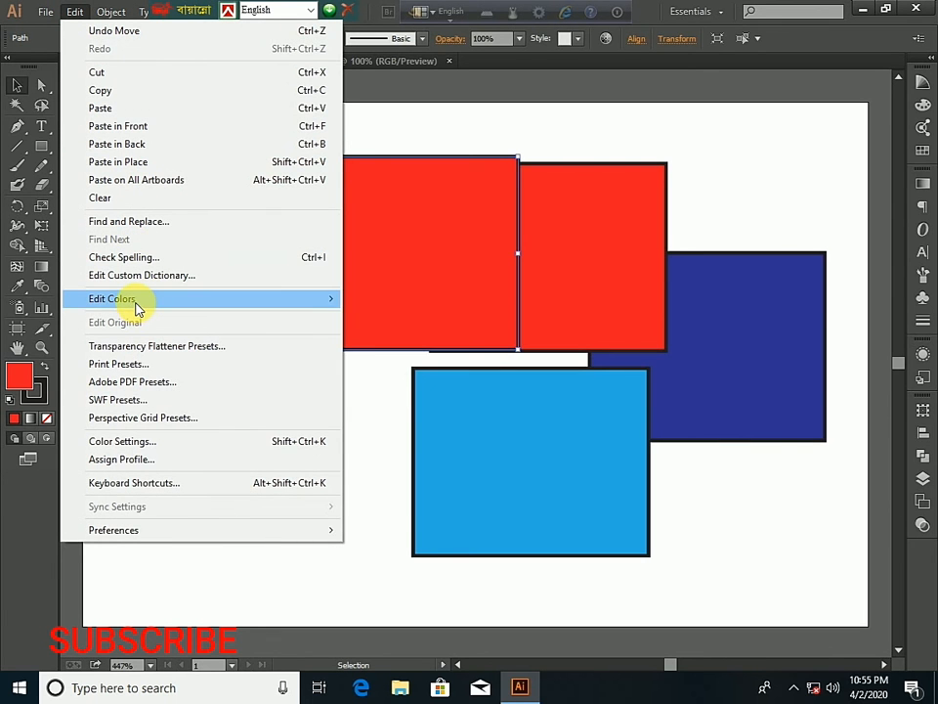
pyautogui.moveTo(138, 309)
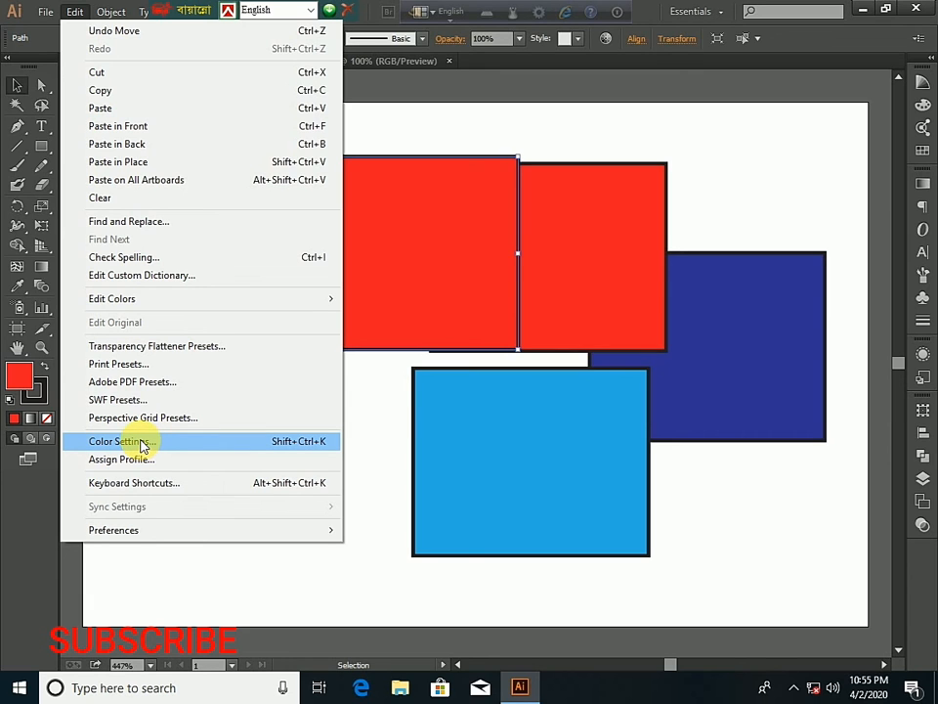
pyautogui.click(315, 486)
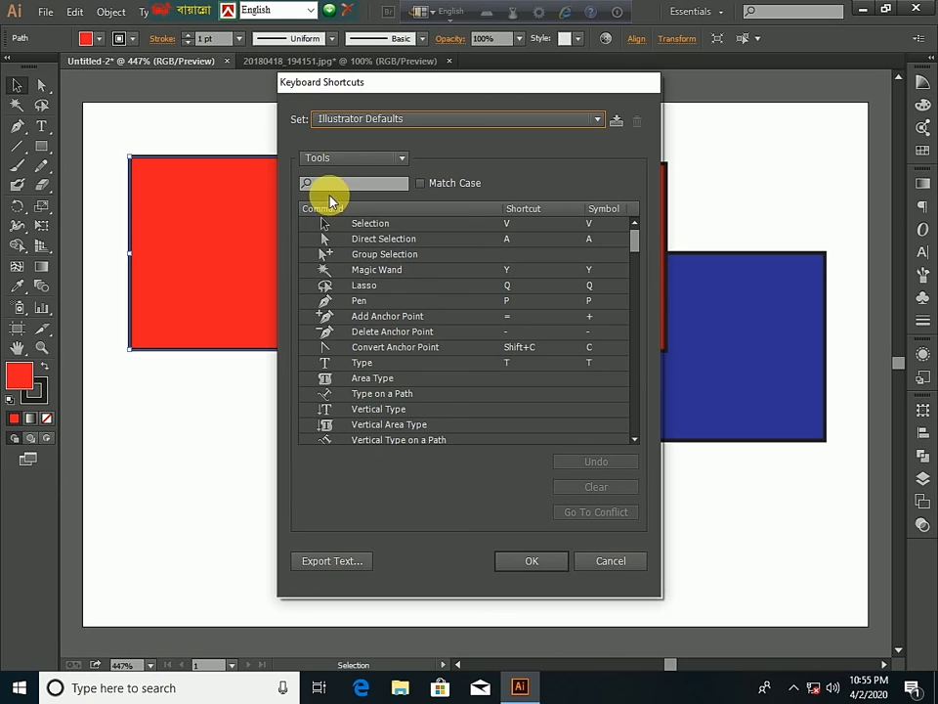
pyautogui.click(401, 160)
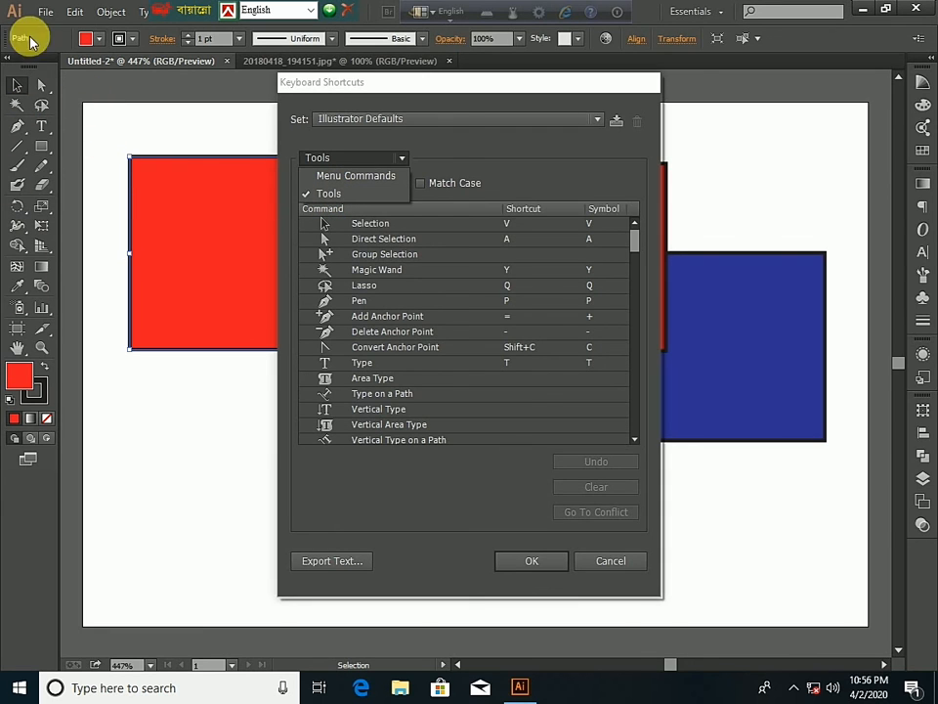
pyautogui.click(342, 196)
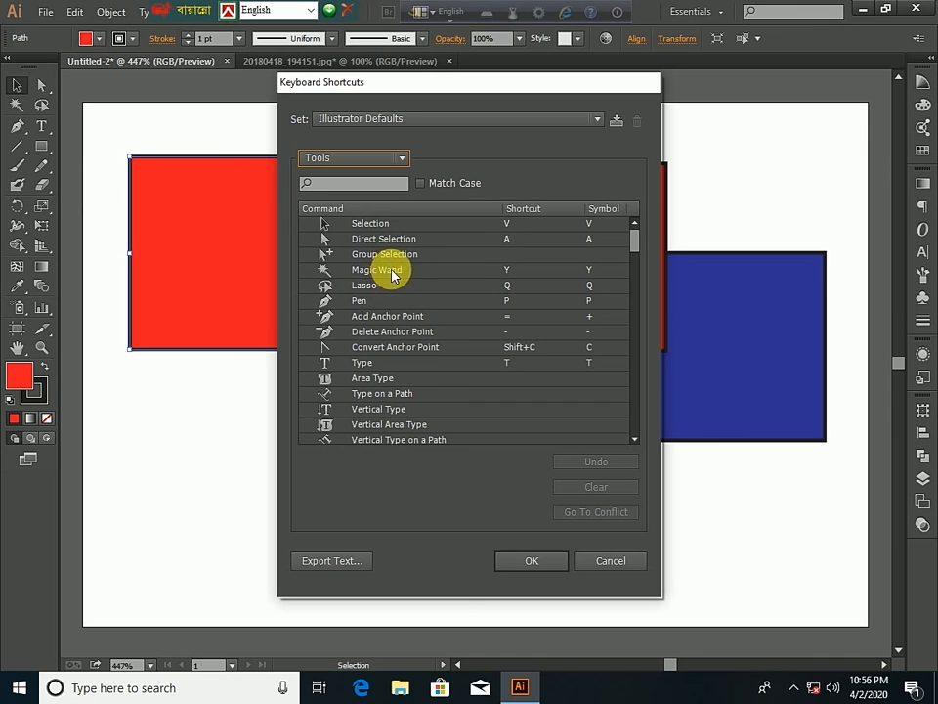
pyautogui.scroll(-3, 457, 339)
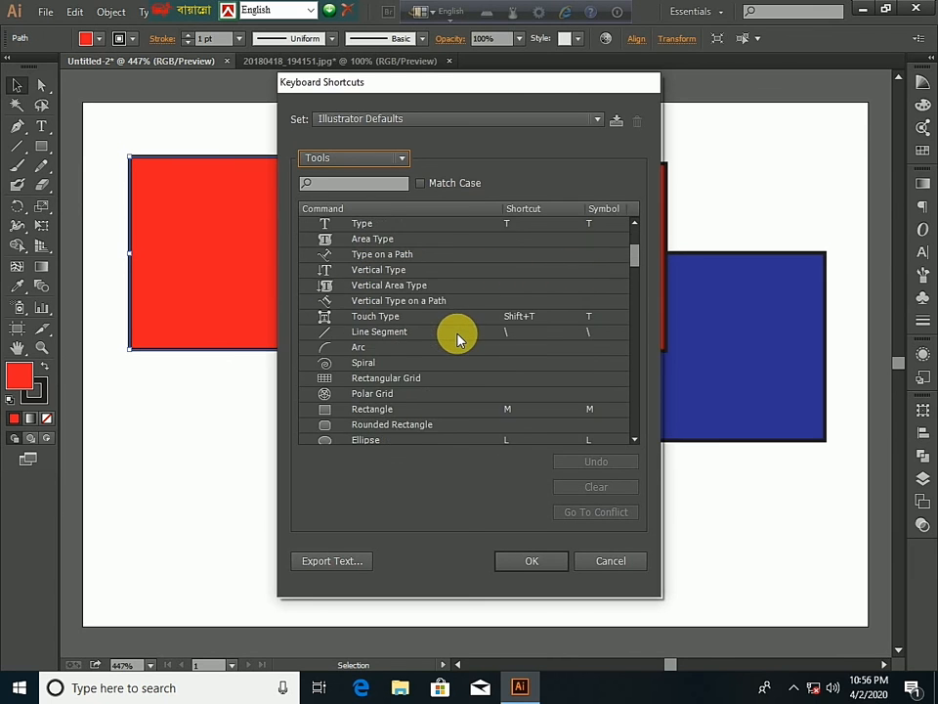
pyautogui.scroll(-10, 459, 333)
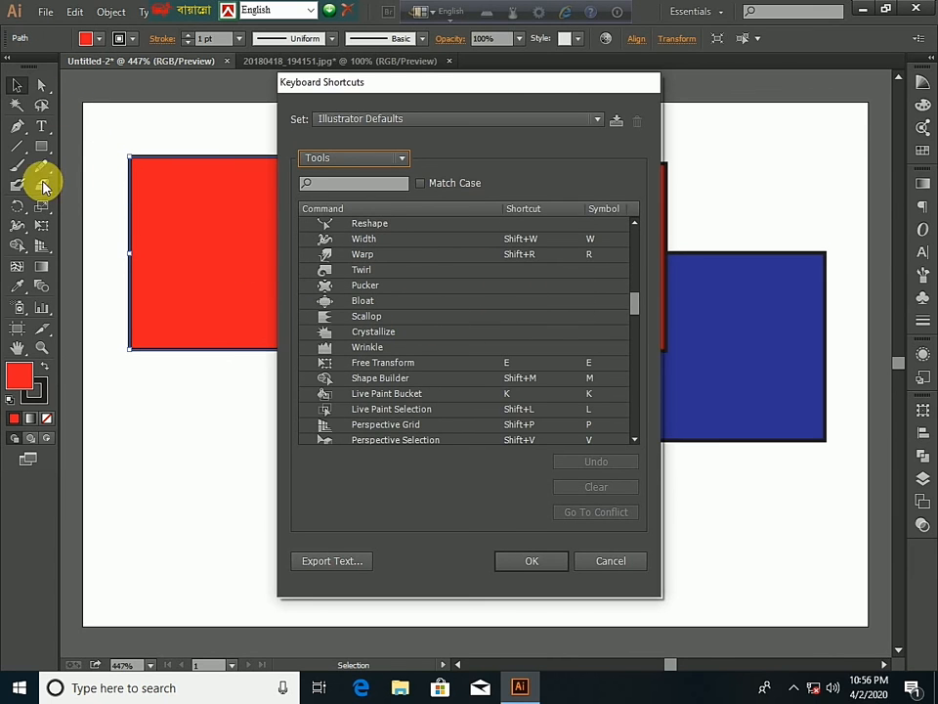
pyautogui.scroll(-10, 420, 294)
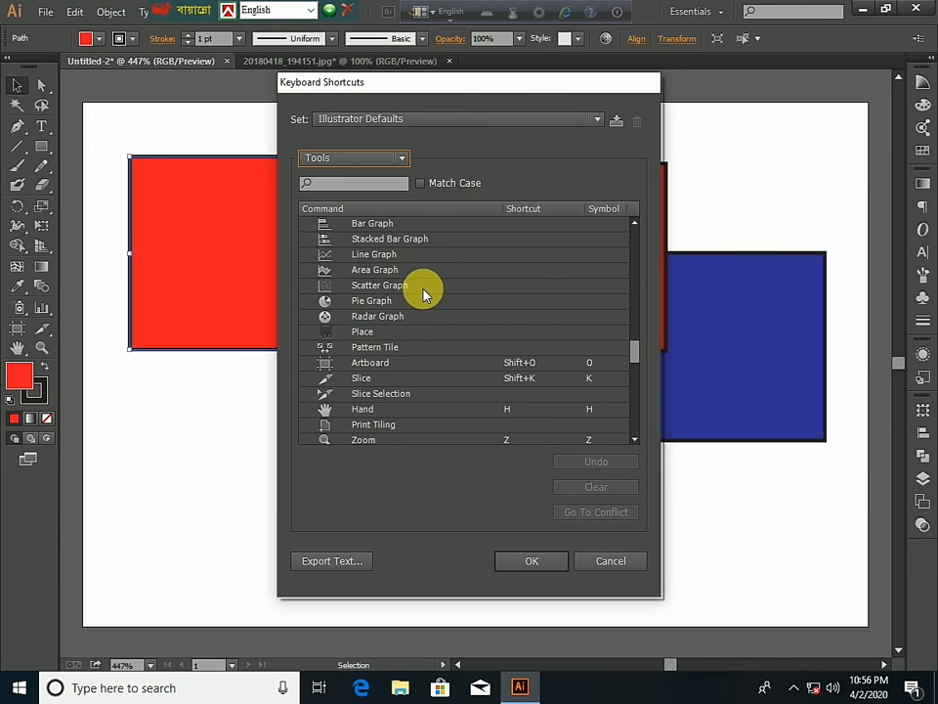
pyautogui.scroll(13, 425, 284)
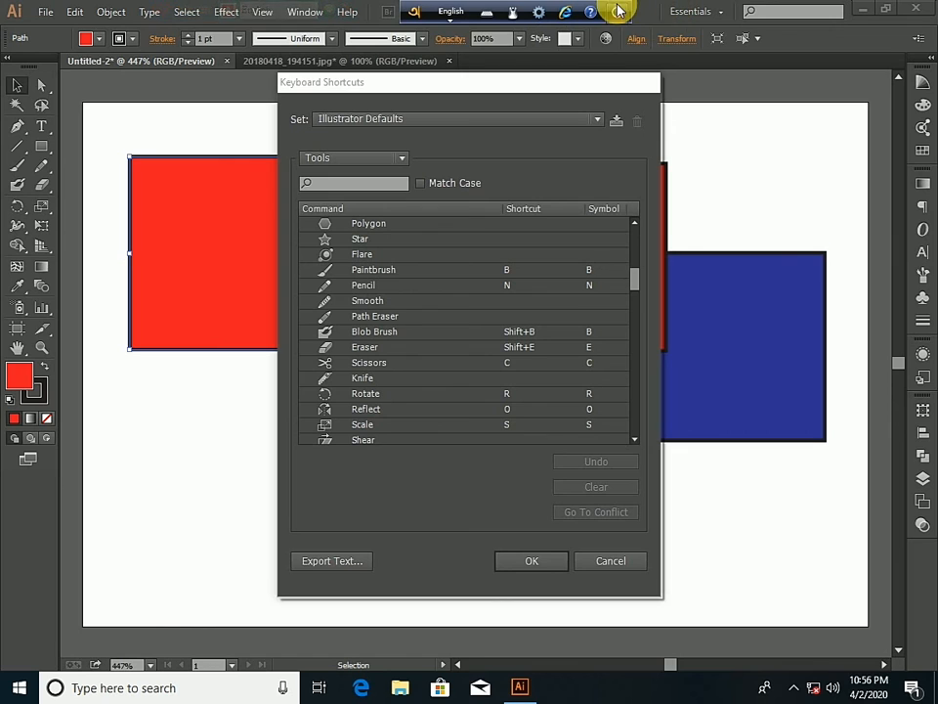
# Close the floating language bar, show the shortcuts for Menu Commands, and review those in the File group
pyautogui.click(618, 10)
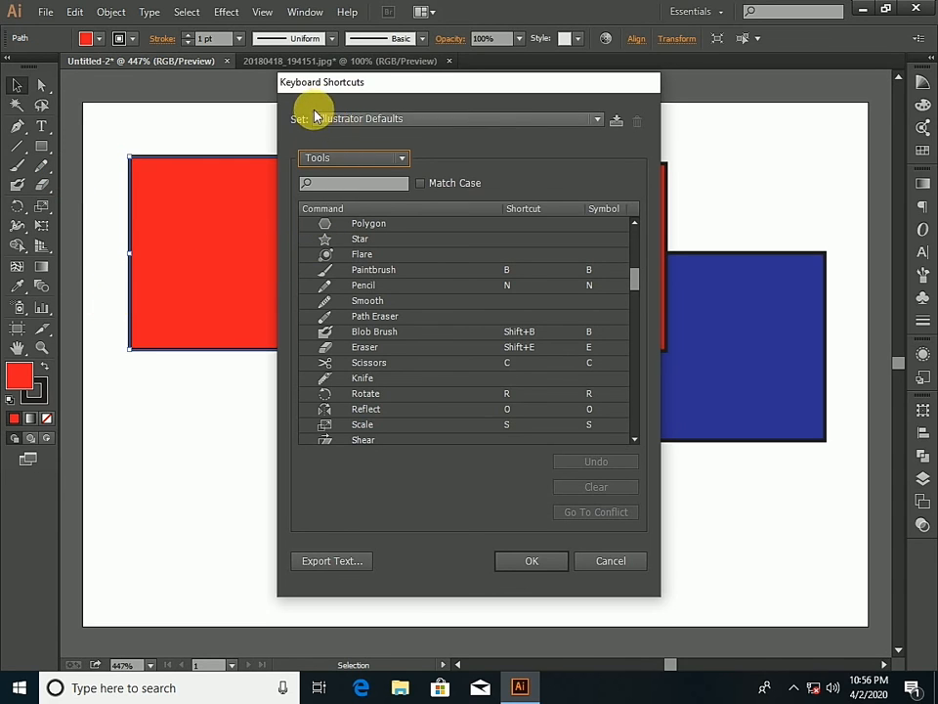
pyautogui.click(367, 158)
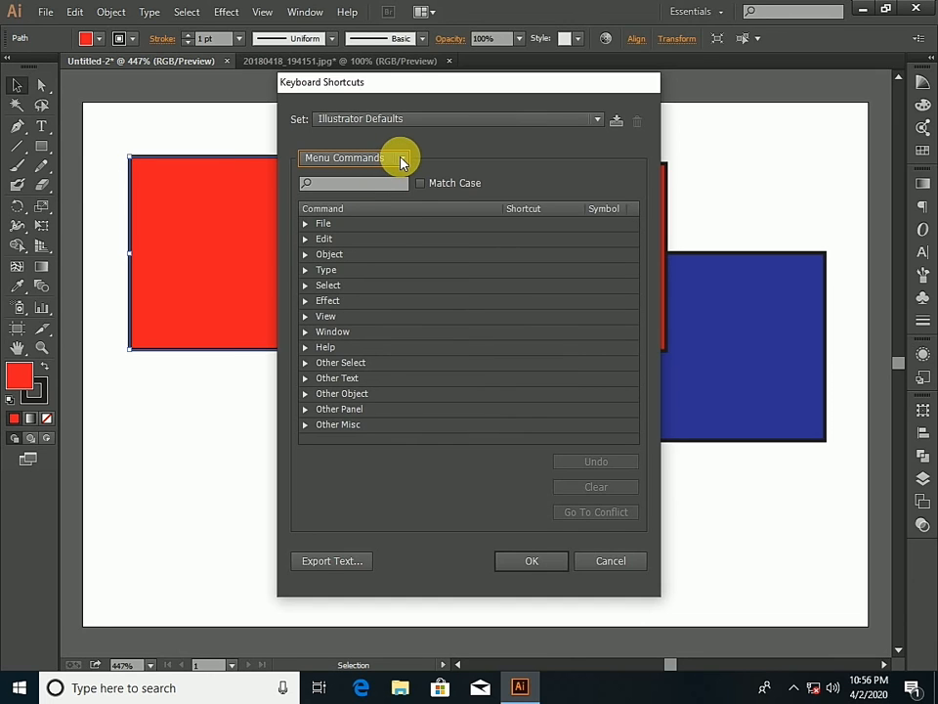
pyautogui.click(399, 160)
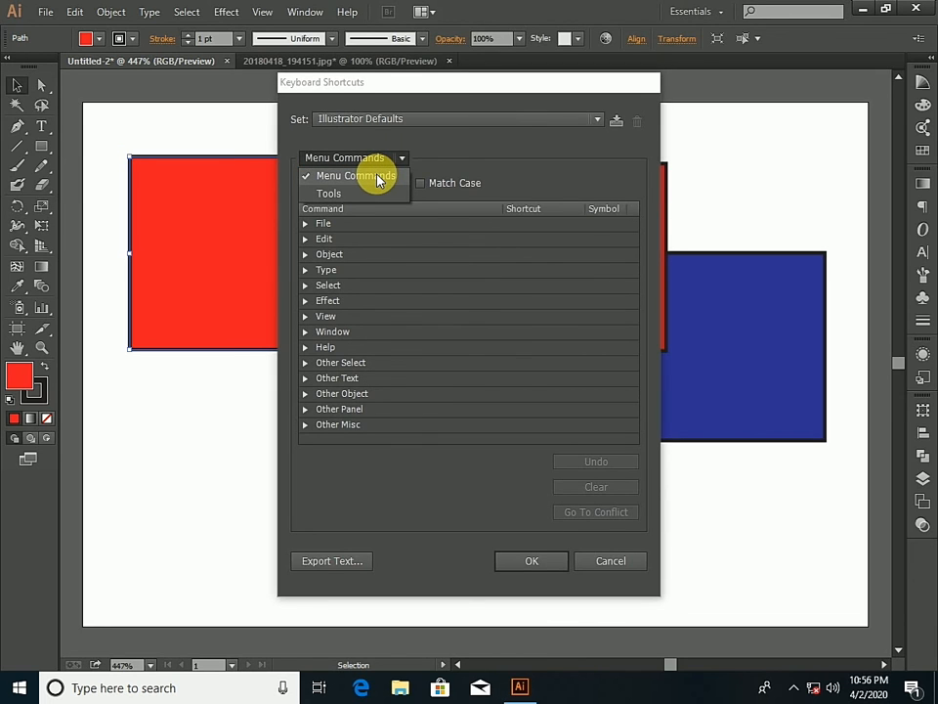
pyautogui.click(378, 178)
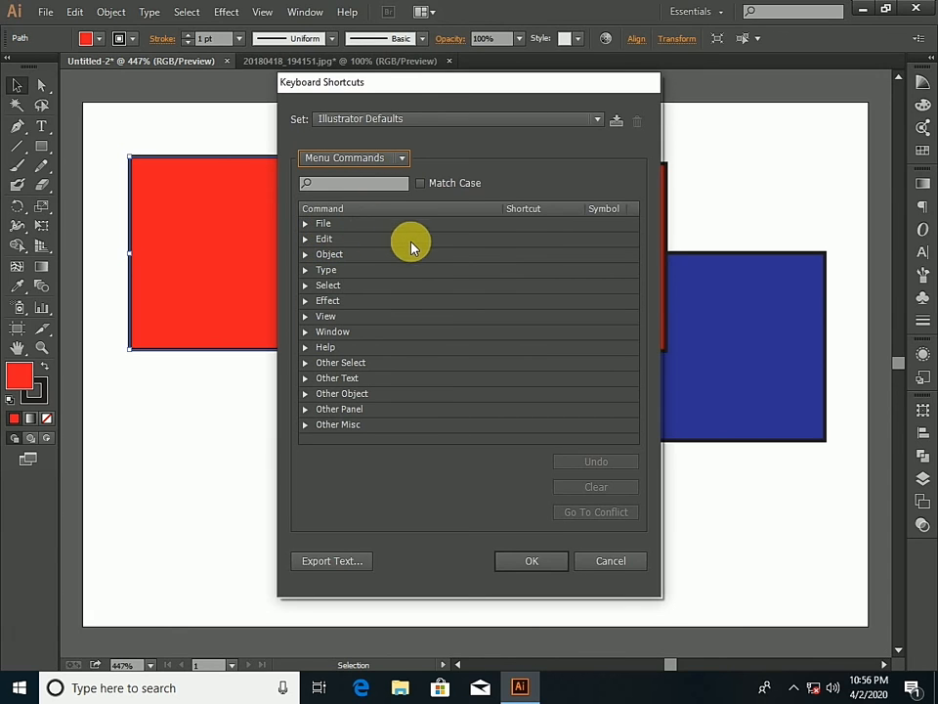
pyautogui.click(306, 225)
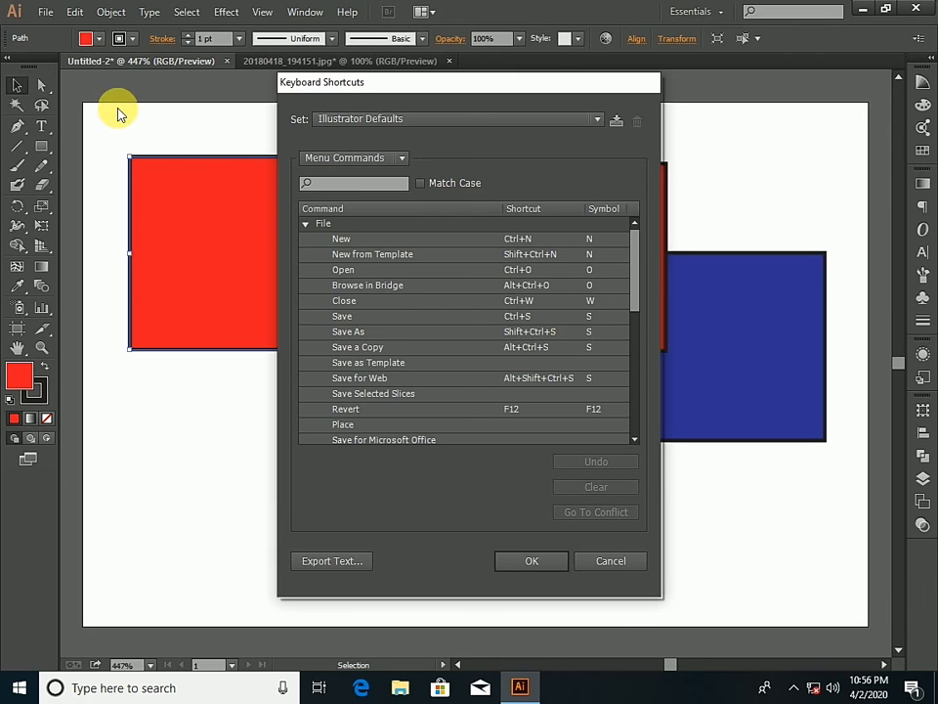
pyautogui.scroll(-3, 543, 288)
pyautogui.scroll(3, 559, 311)
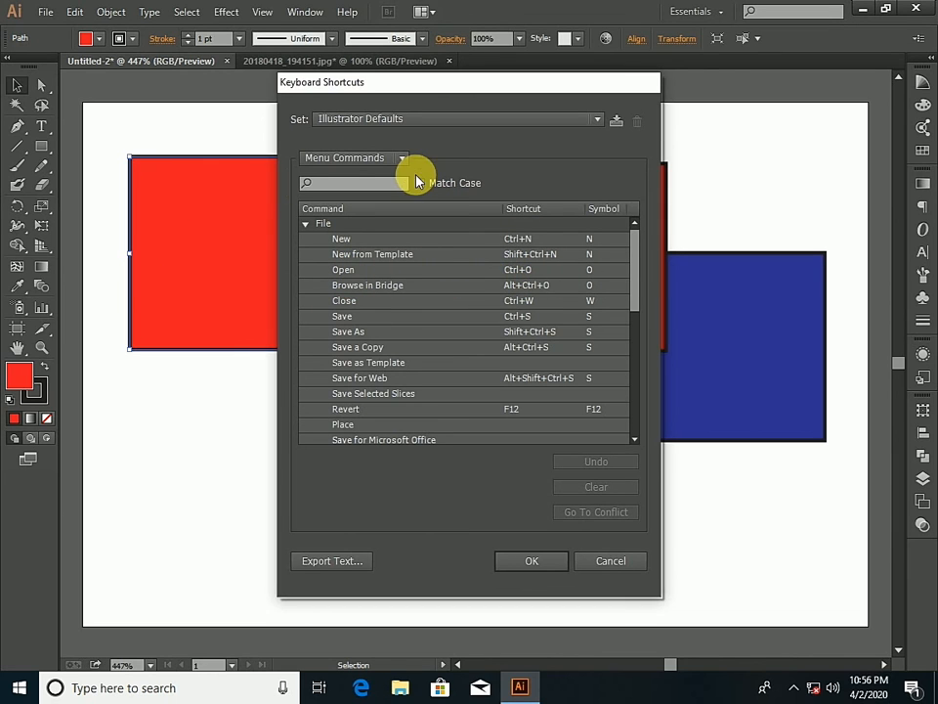
pyautogui.scroll(-3, 352, 247)
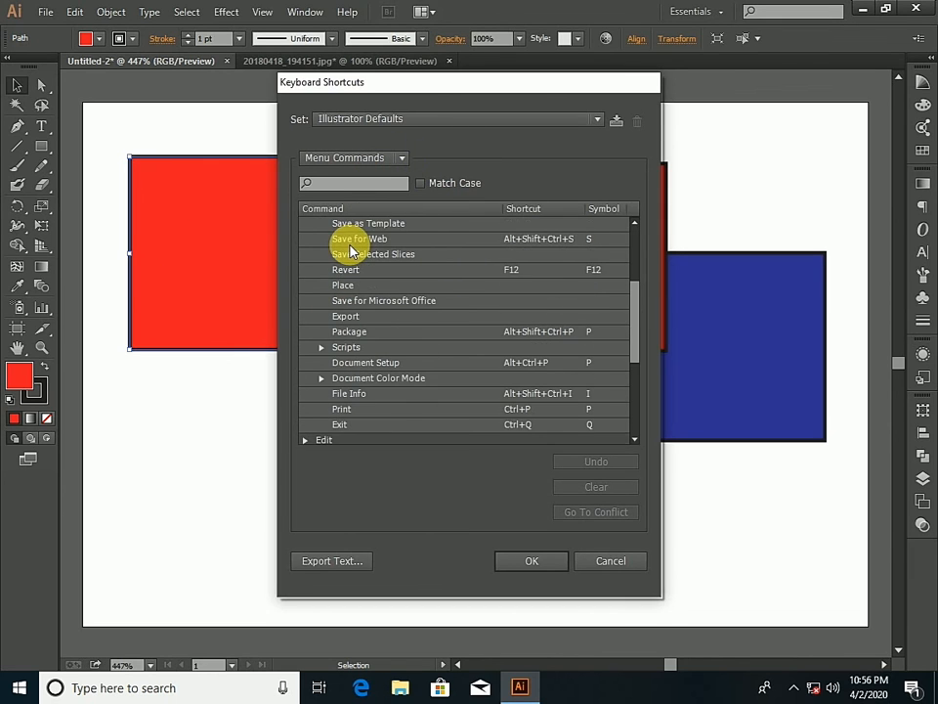
pyautogui.scroll(-2, 352, 284)
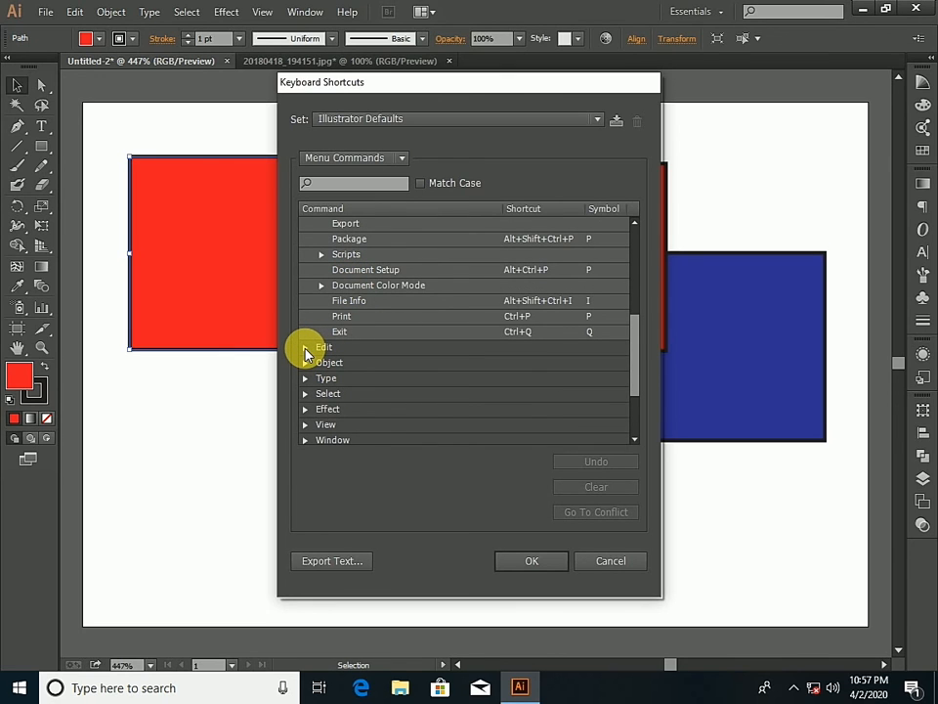
# Expand the Edit command group and review its shortcuts, including the undo, copy and paste variants
pyautogui.click(305, 348)
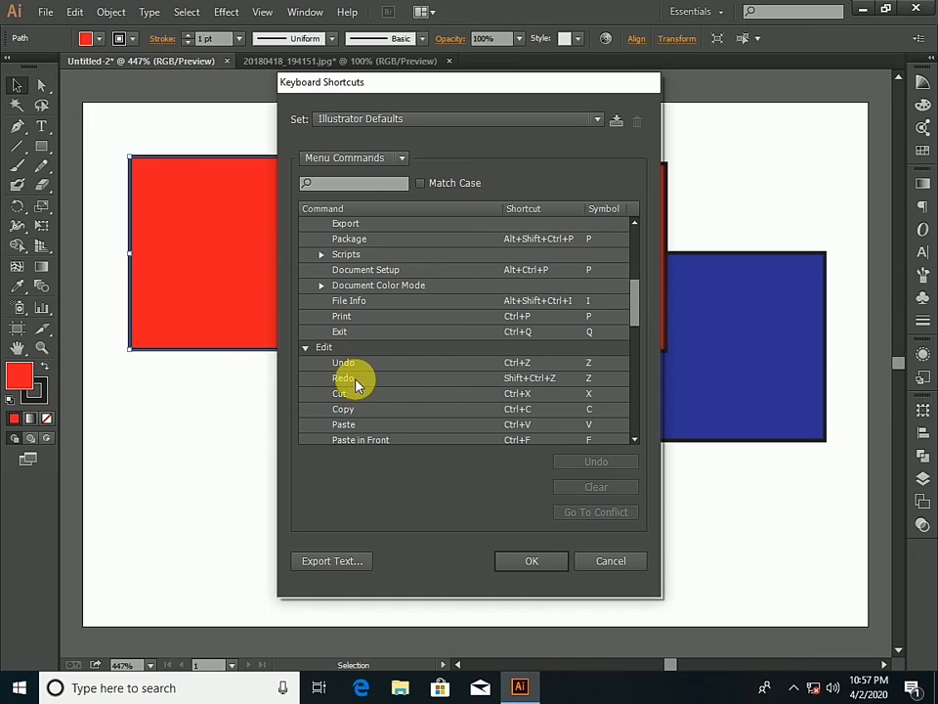
pyautogui.scroll(-7, 427, 371)
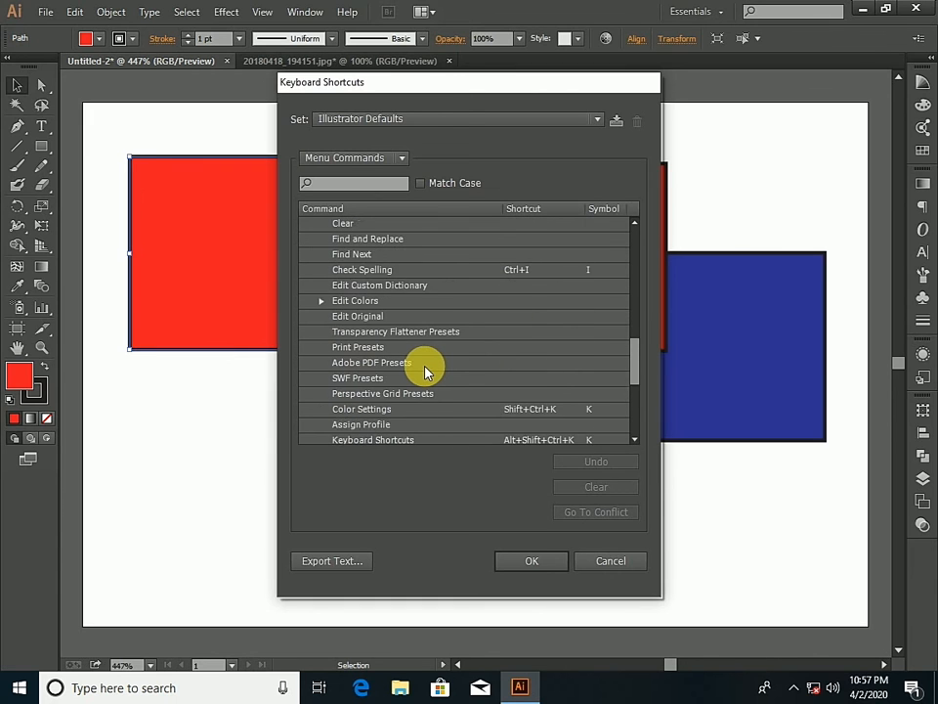
pyautogui.scroll(4, 428, 372)
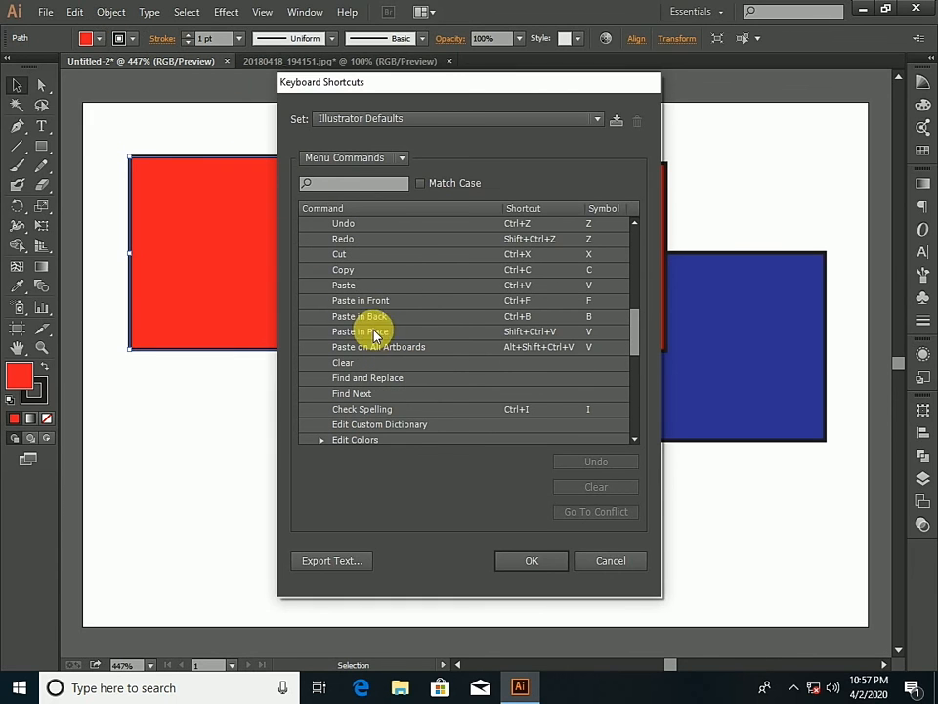
# Review the Tools shortcut list again and close the Keyboard Shortcuts settings without saving changes
pyautogui.click(403, 158)
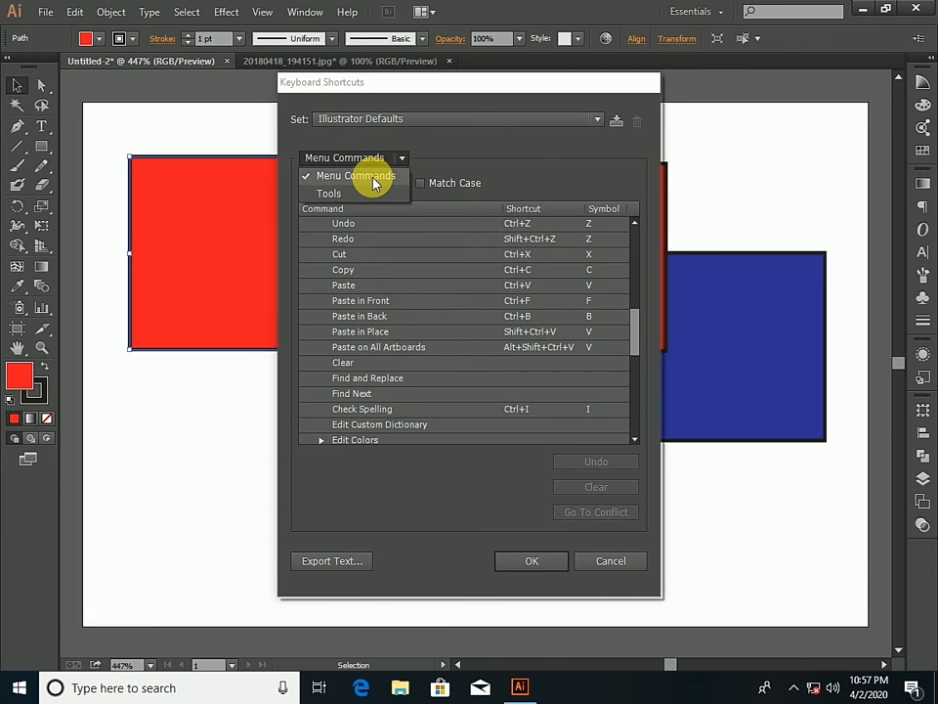
pyautogui.click(325, 193)
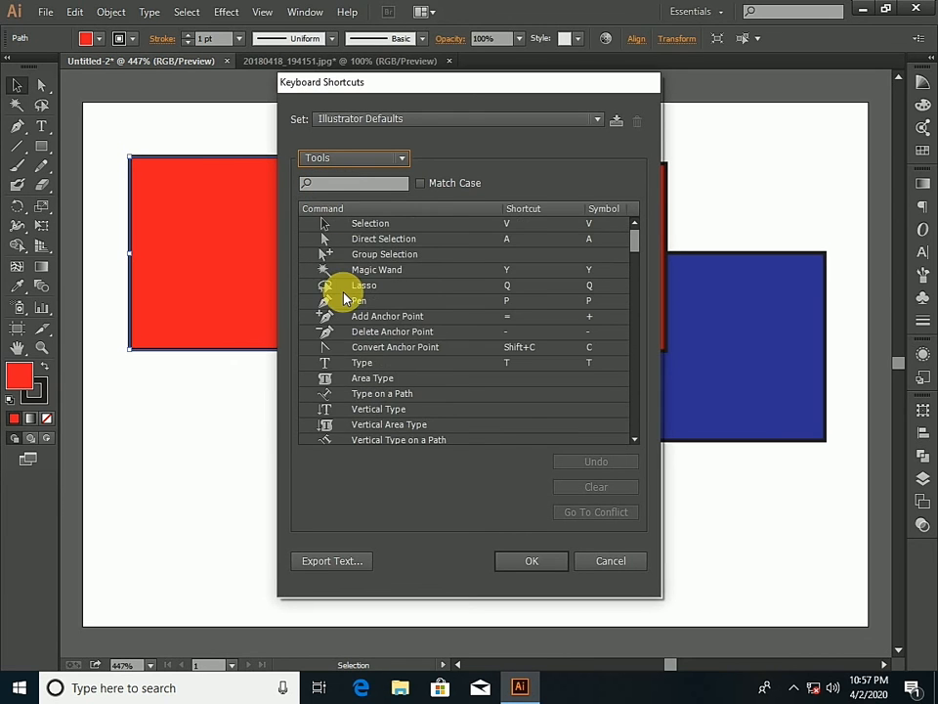
pyautogui.scroll(-8, 342, 283)
pyautogui.scroll(-8, 355, 273)
pyautogui.scroll(12, 356, 273)
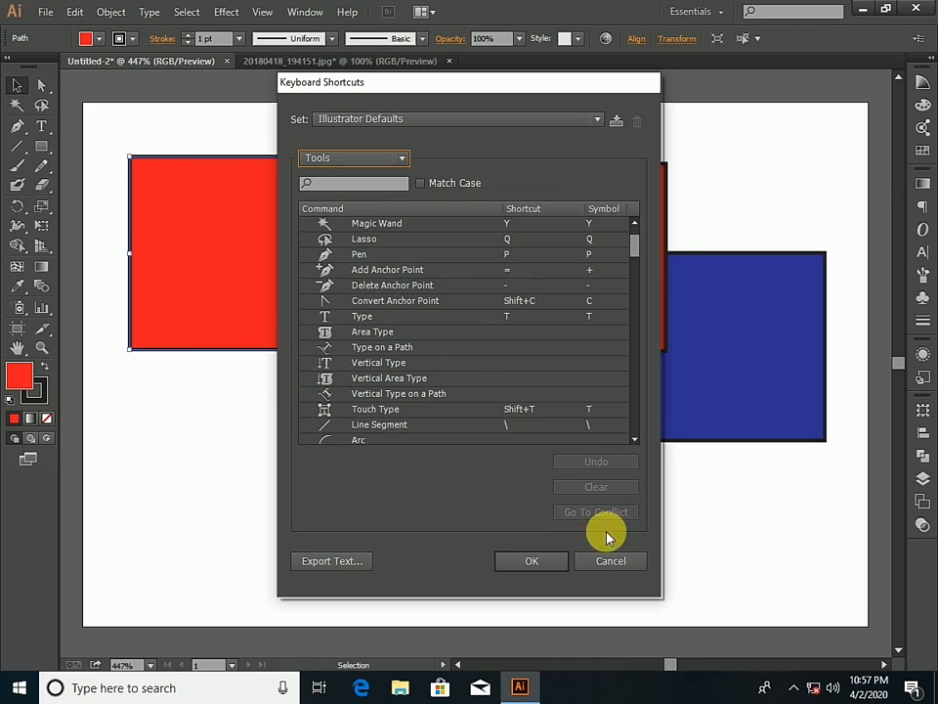
pyautogui.click(616, 566)
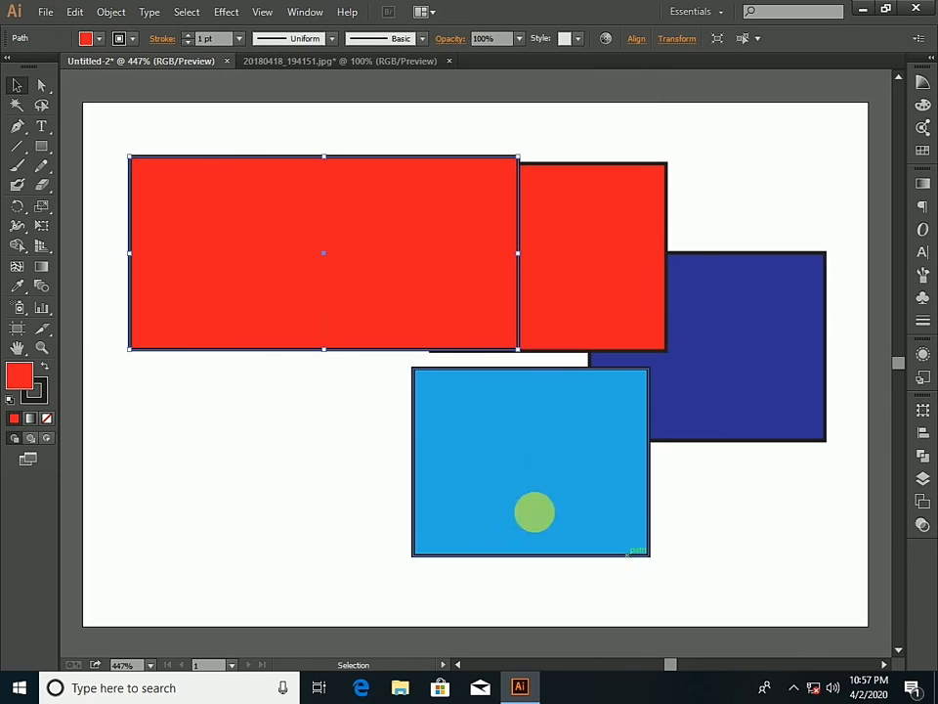
# Review the available Preferences categories without opening one, and leave no artwork selected
pyautogui.click(76, 13)
pyautogui.moveTo(134, 530)
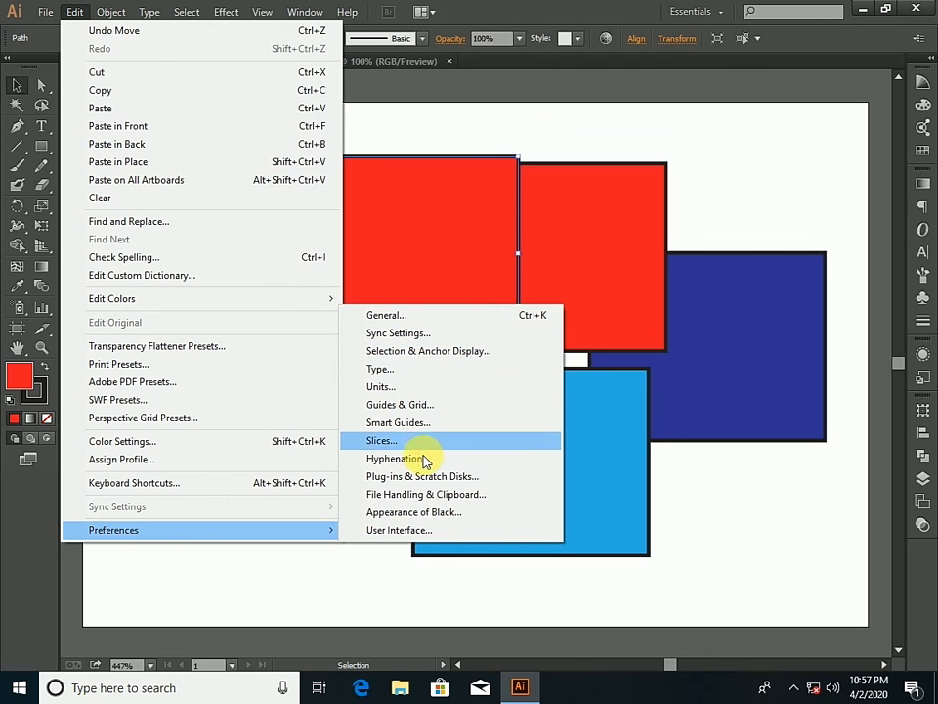
pyautogui.click(327, 577)
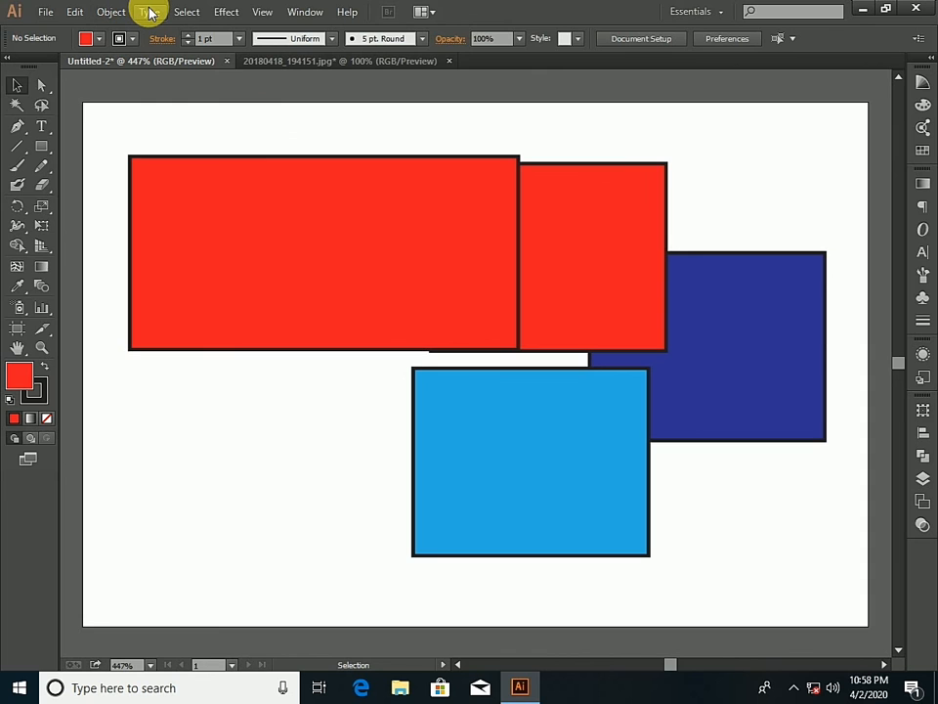
# Move the large red rectangle right and down over the light blue one, and shift the smaller red rectangle left so it shows above it
pyautogui.click(199, 221)
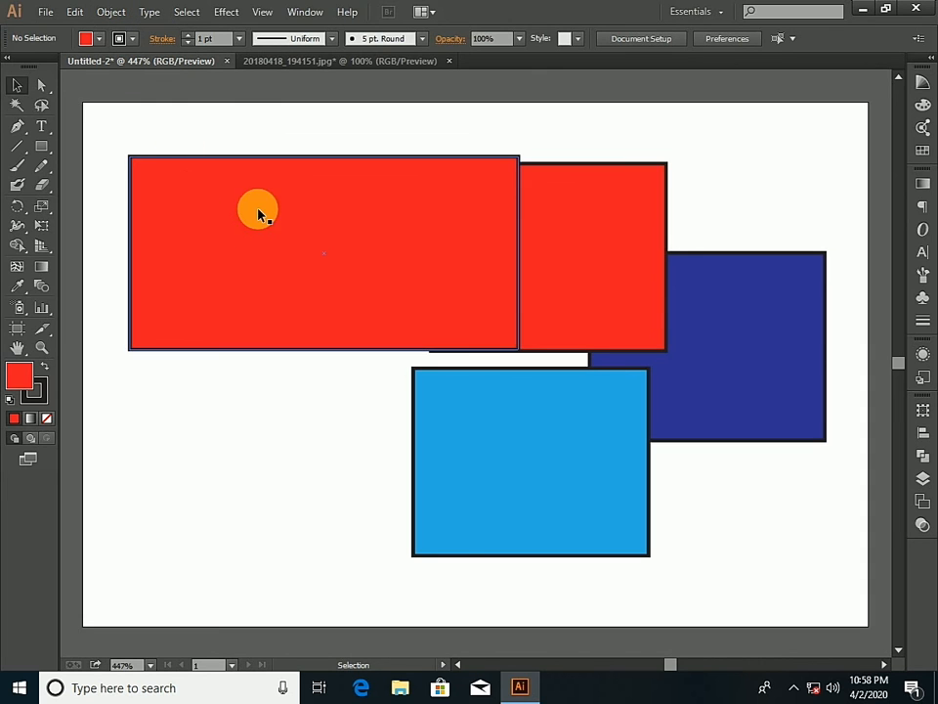
pyautogui.moveTo(274, 217); pyautogui.dragTo(342, 289)
pyautogui.moveTo(465, 194); pyautogui.dragTo(387, 176)
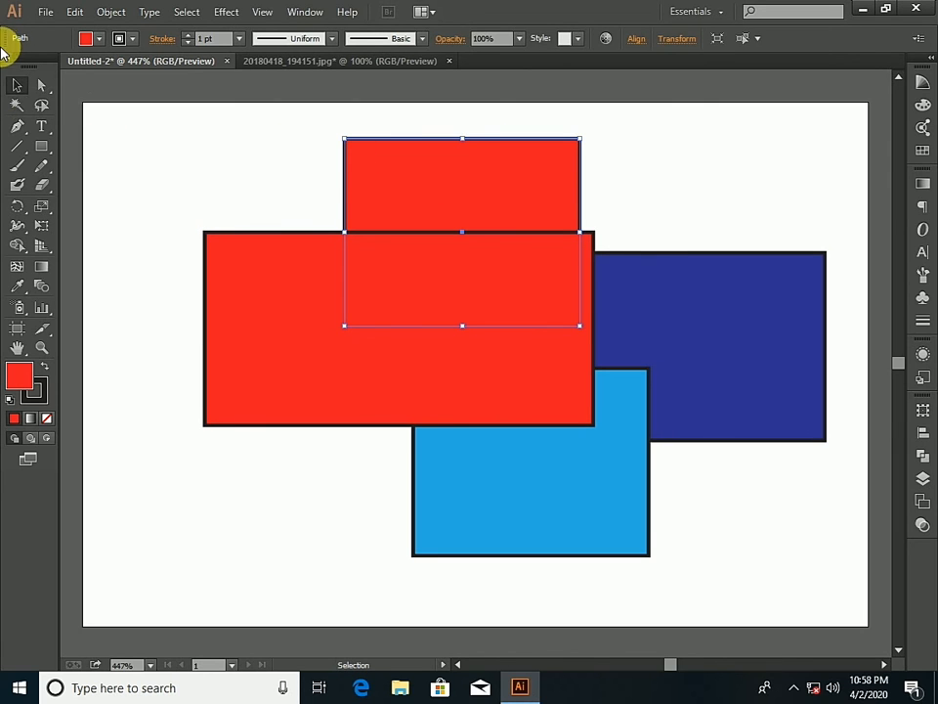
pyautogui.moveTo(381, 169); pyautogui.dragTo(280, 196)
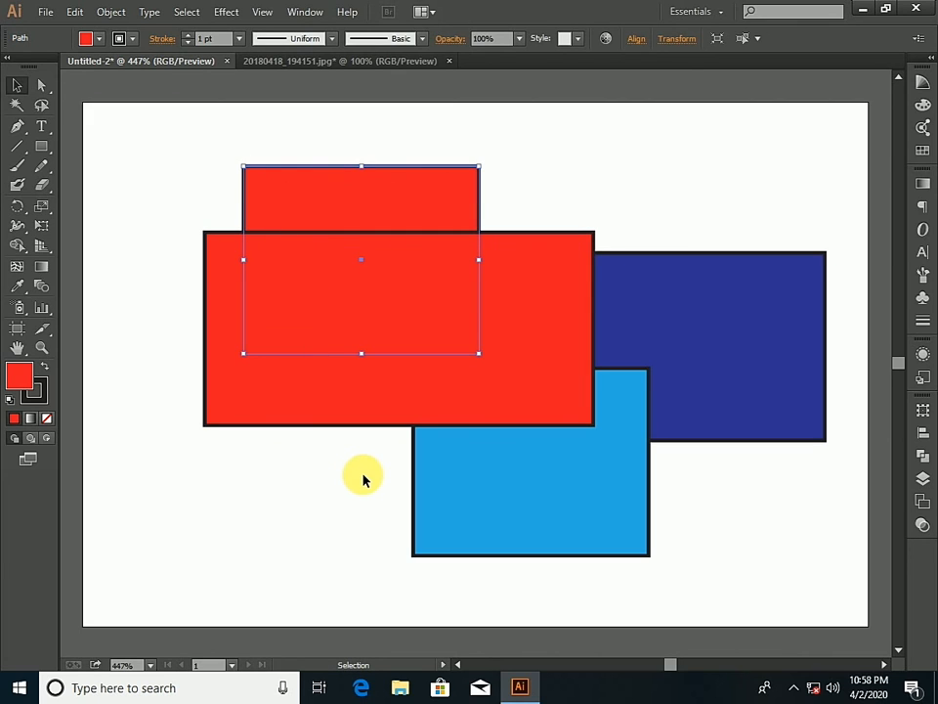